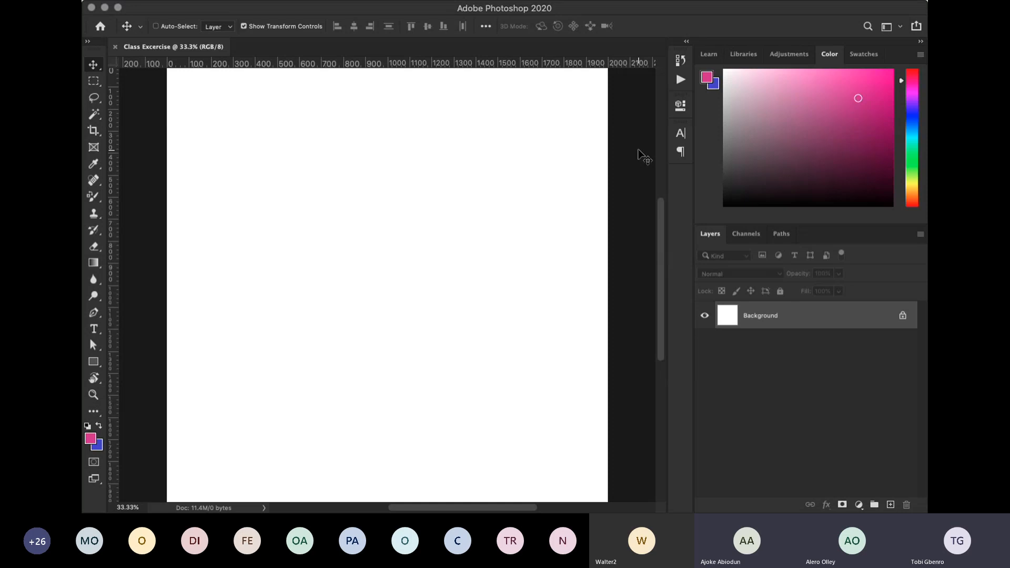
- Fit the whole blank canvas in the window and hide the rulers
key(super+minus)
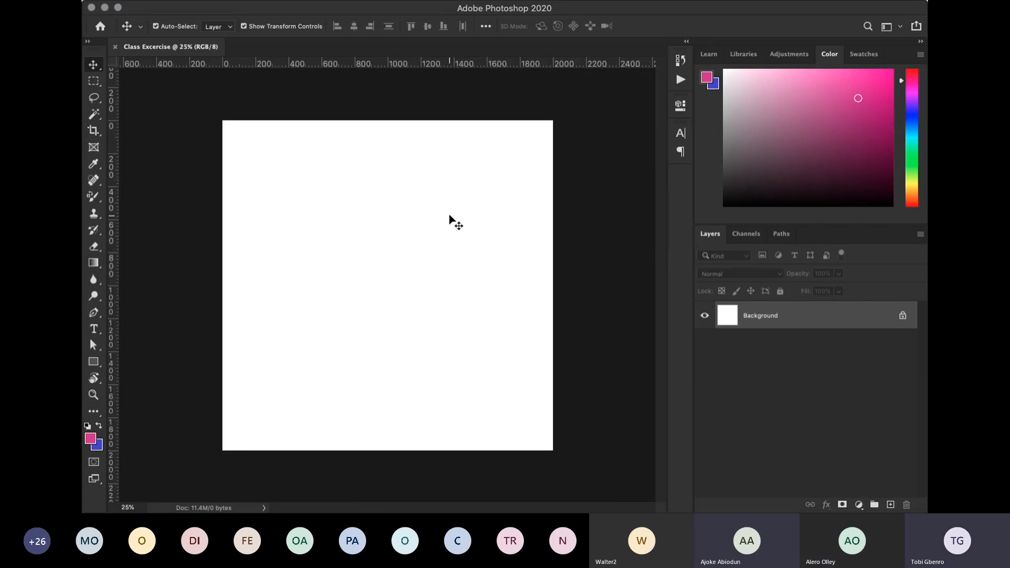
key(super+0)
key(super+r)
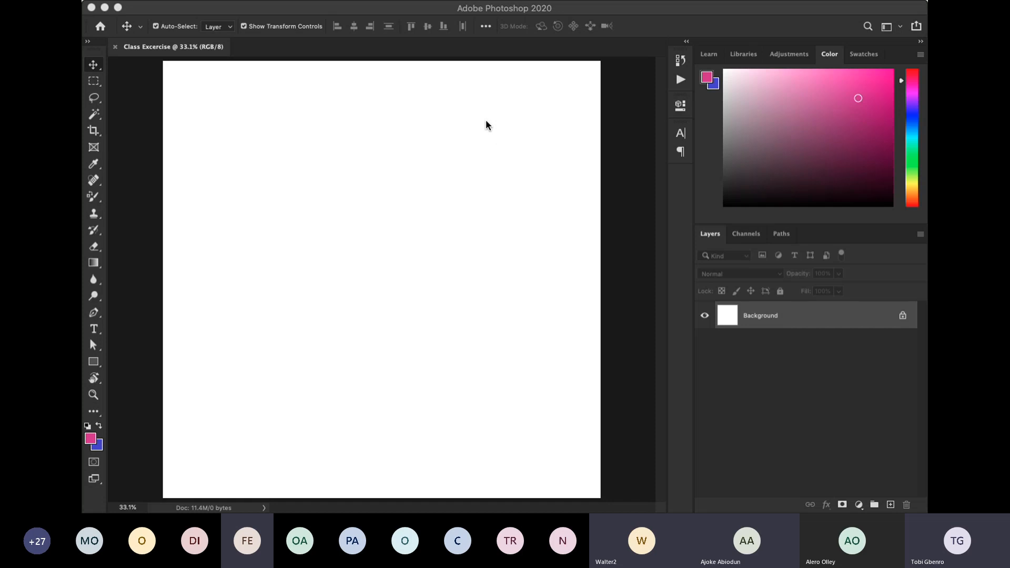
- Bring the DreamStudio business card artwork into the document as a smart object, scaled down into the canvas's lower-left corner
key(super+Tab)
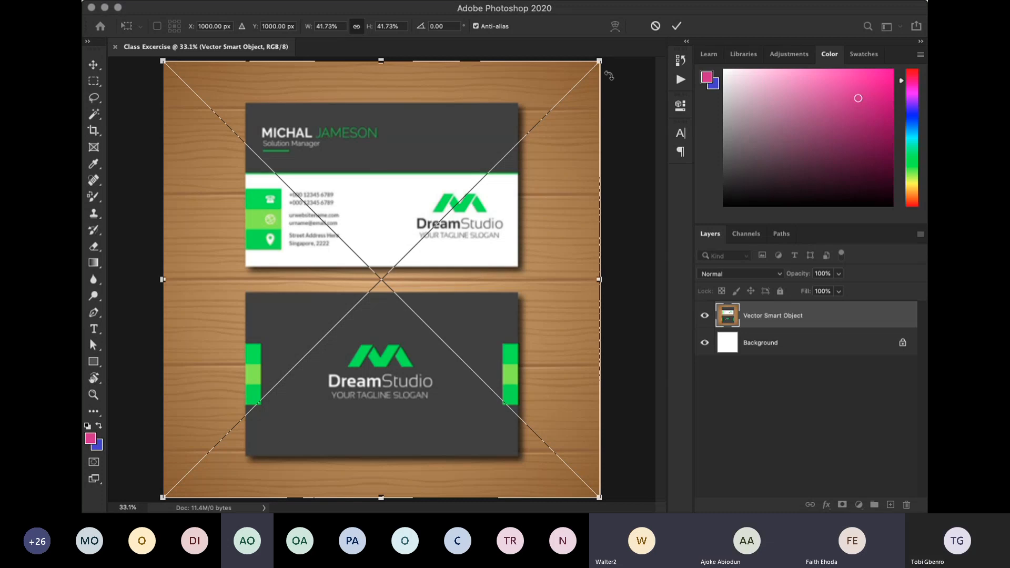
drag(599, 59, 418, 240)
key(Return)
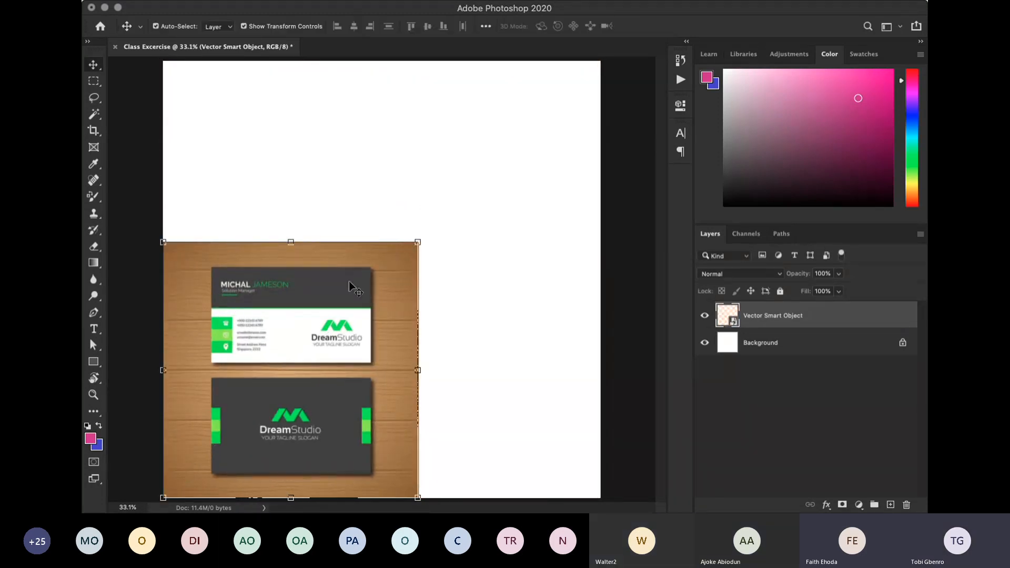
- Move the business card artwork to the canvas's upper left and enlarge it slightly, leaving a small gap above it
drag(313, 384, 269, 197)
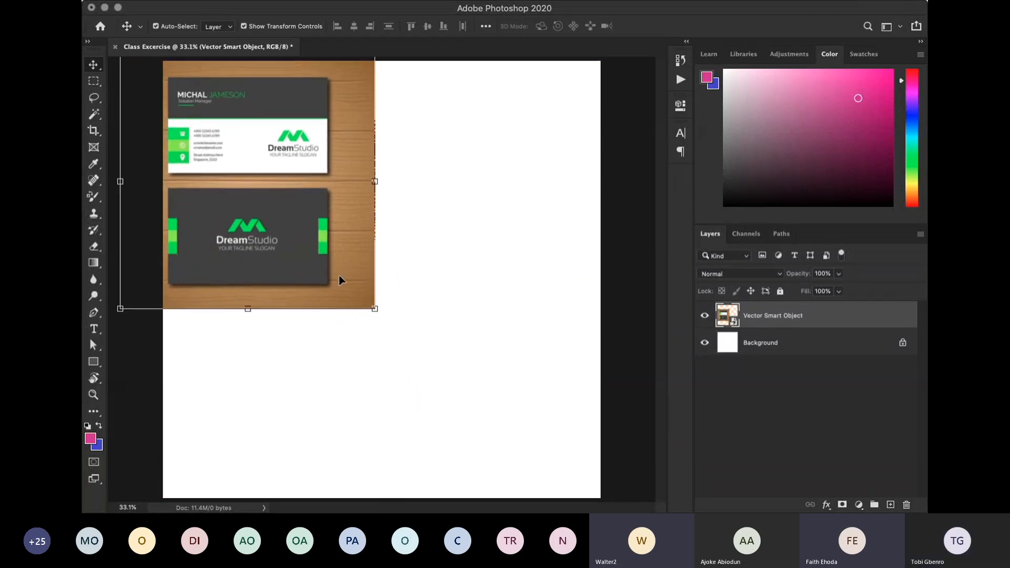
drag(374, 309, 417, 347)
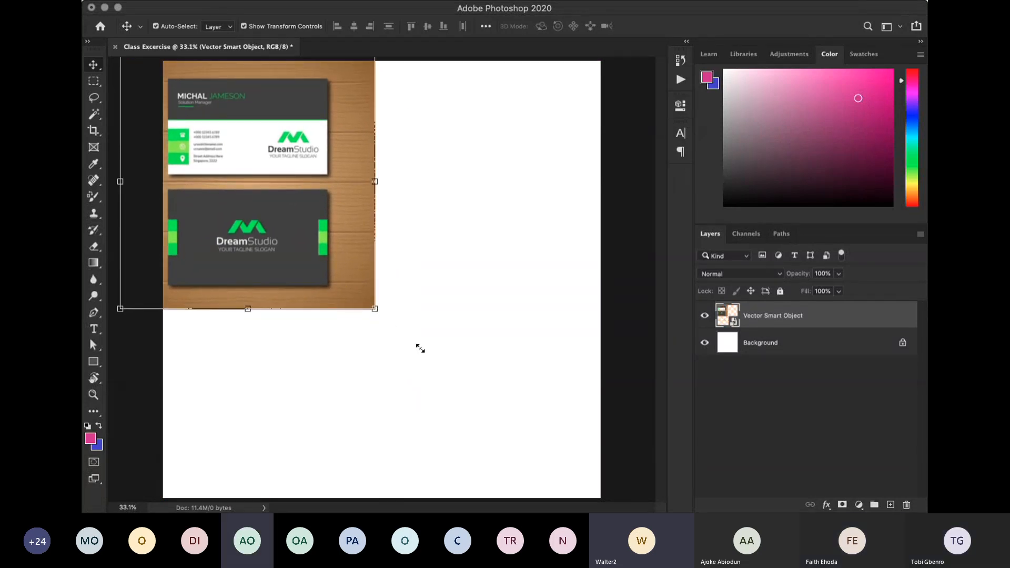
key(Return)
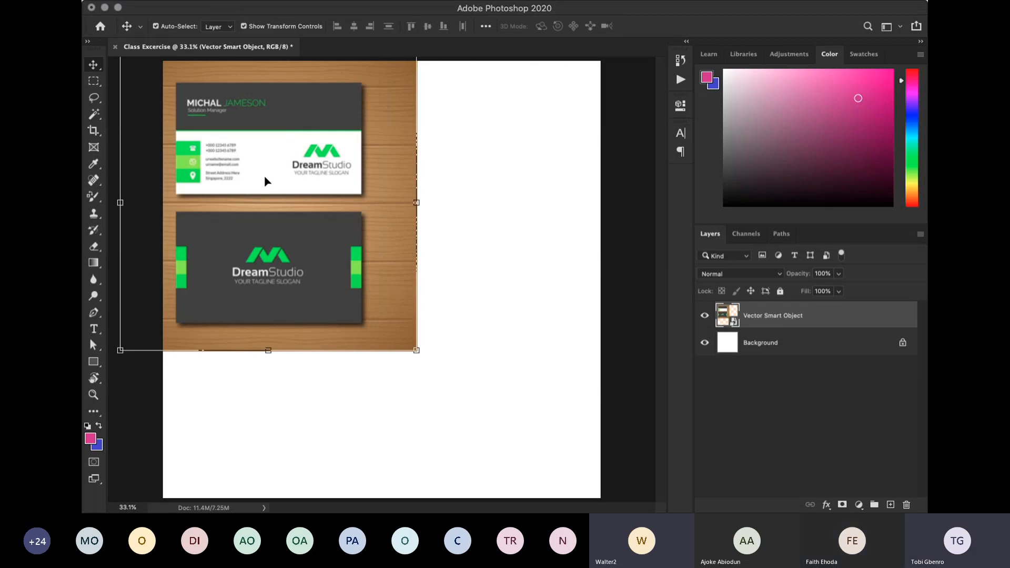
drag(266, 195, 263, 224)
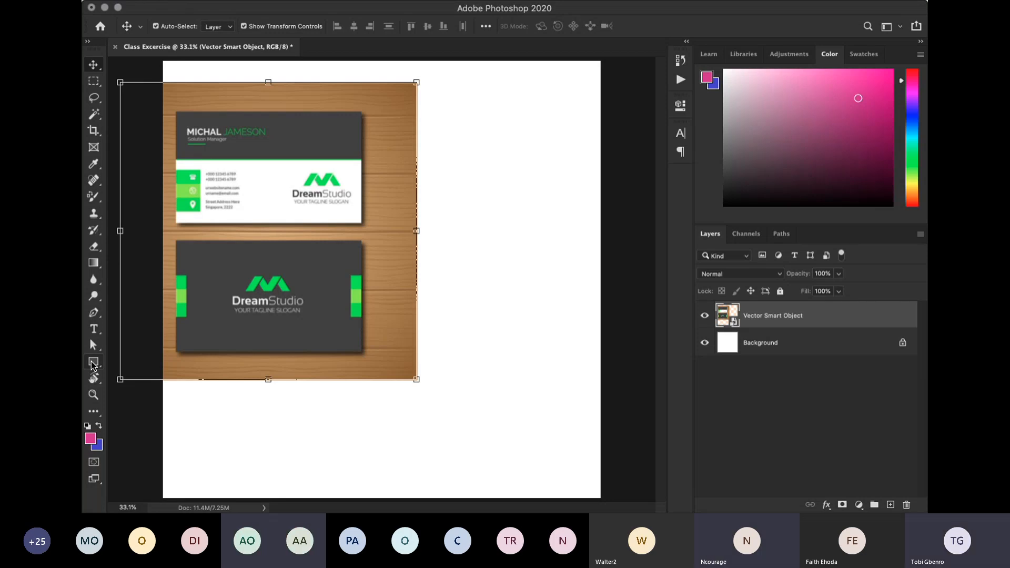
- Activate the Rectangle tool in Shape mode with a white fill and no stroke
click(92, 364)
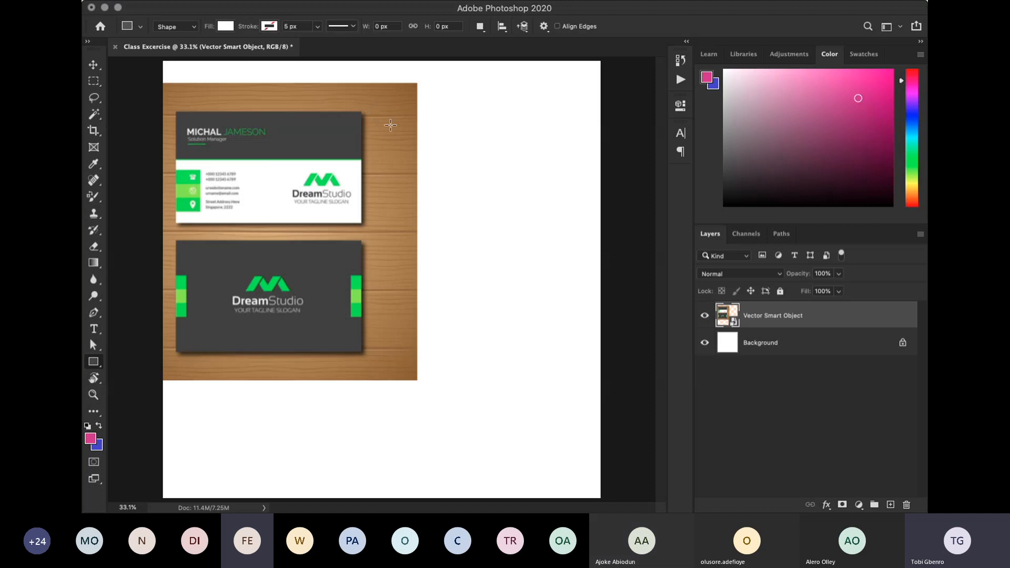
drag(372, 111, 564, 223)
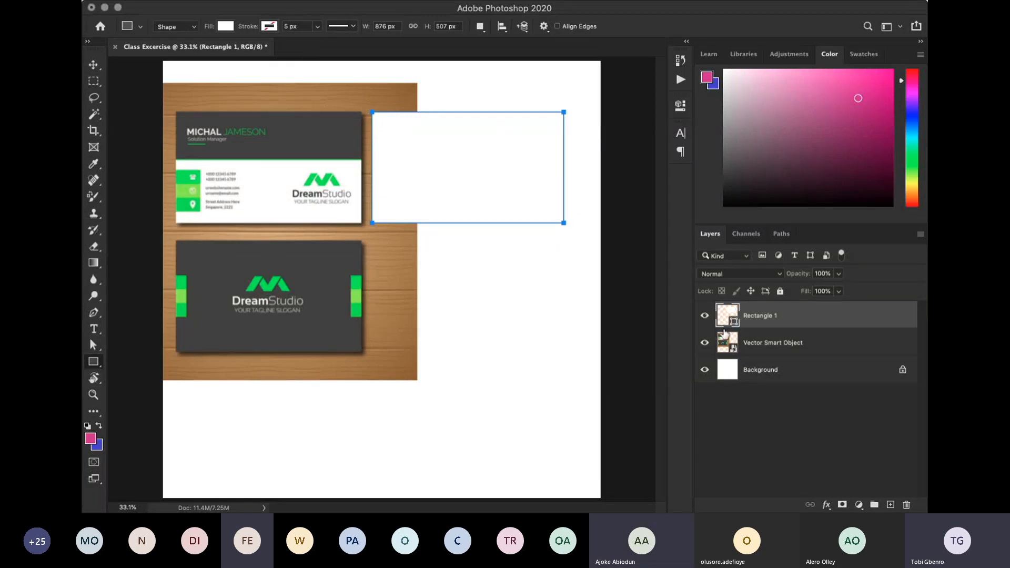
key(Return)
key(BackSpace)
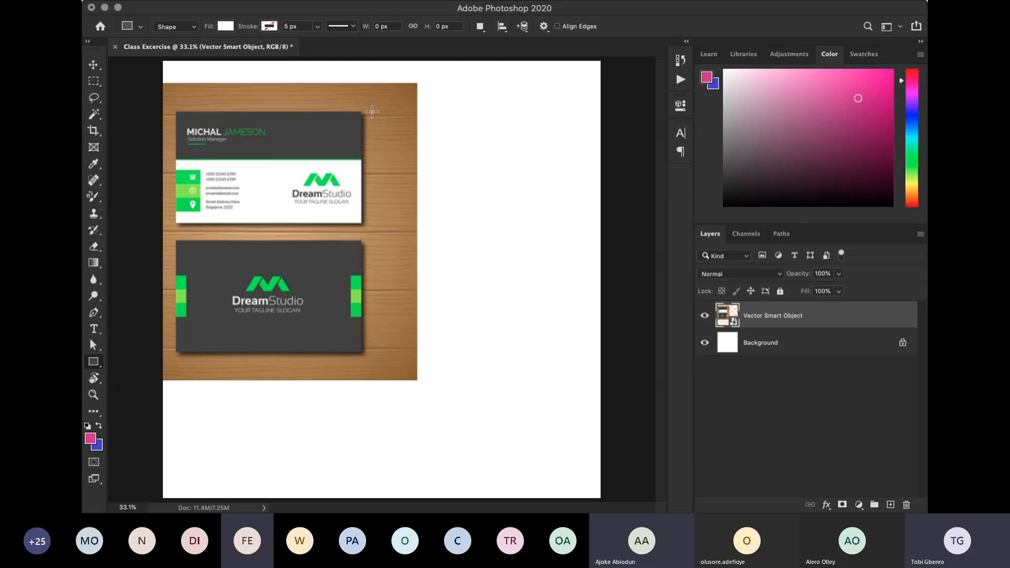
- Draw a white rectangle about 864 by 519 px to the right of the upper business card and return to the Move tool
drag(374, 111, 563, 225)
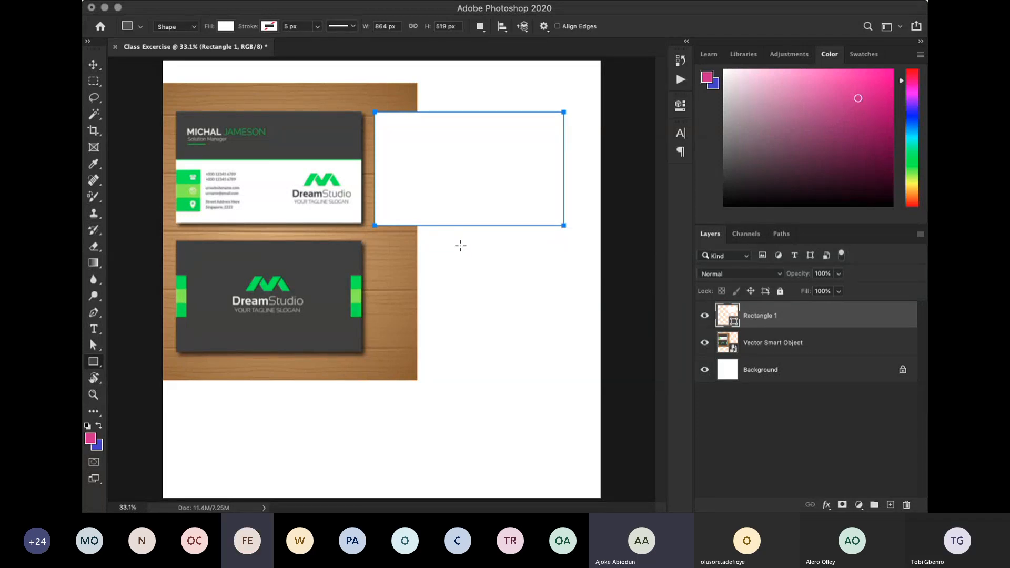
click(96, 65)
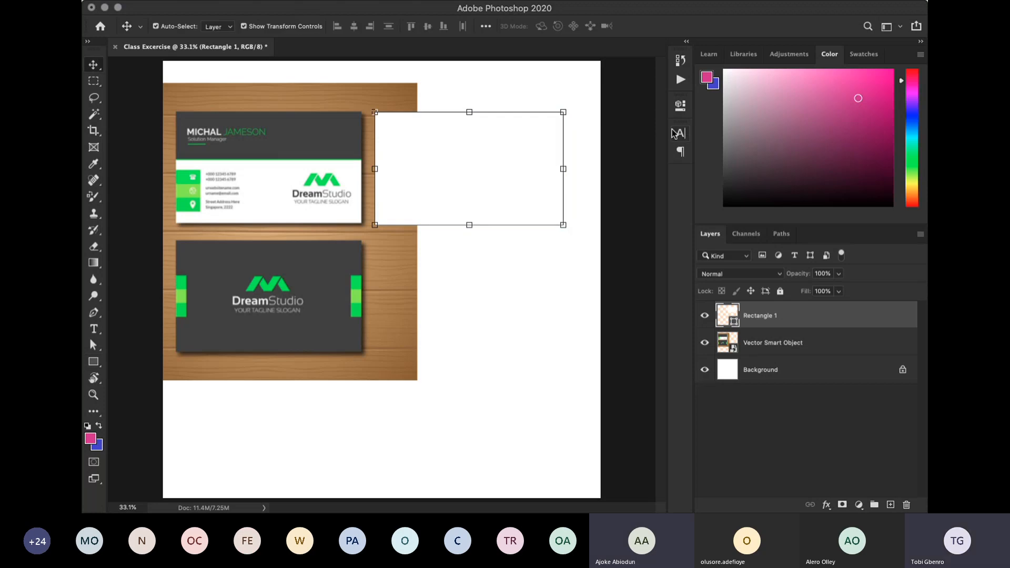
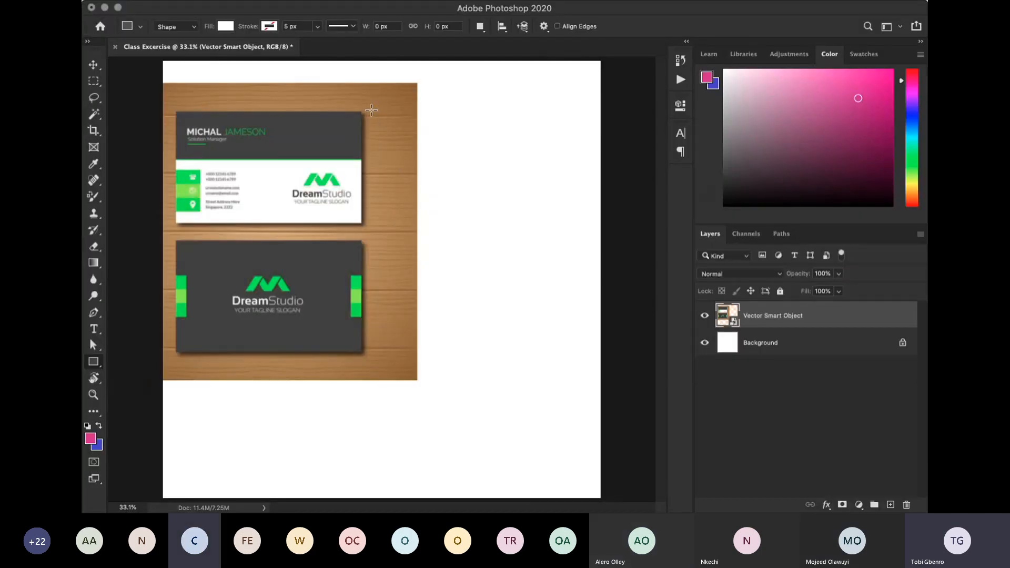
drag(371, 111, 556, 223)
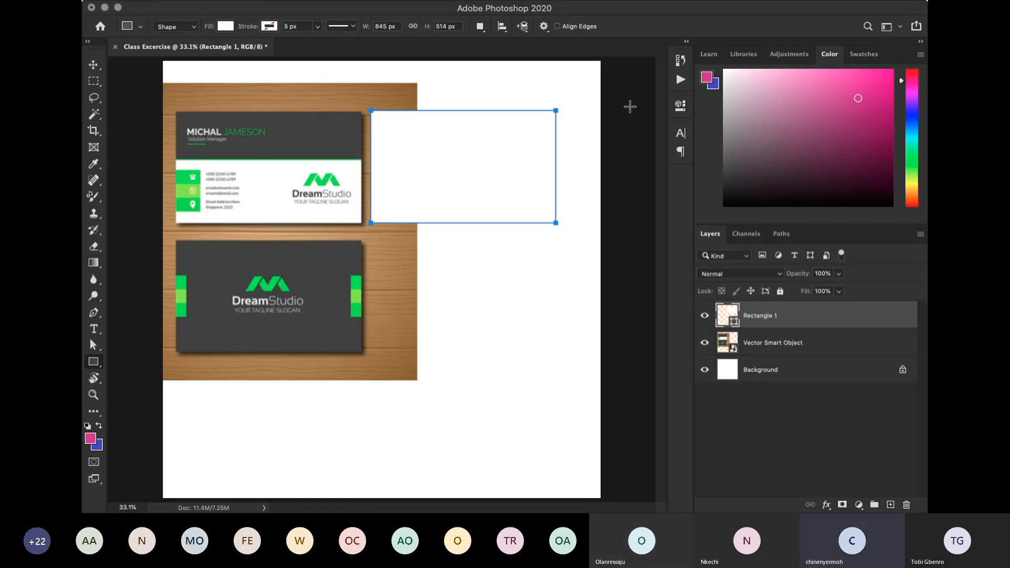
key(super+z)
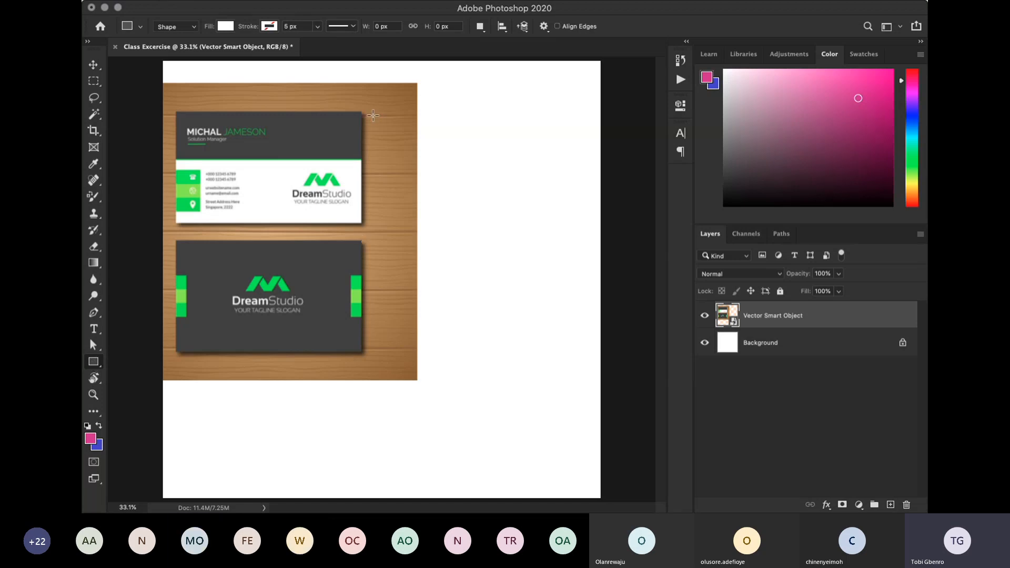
drag(373, 110, 553, 222)
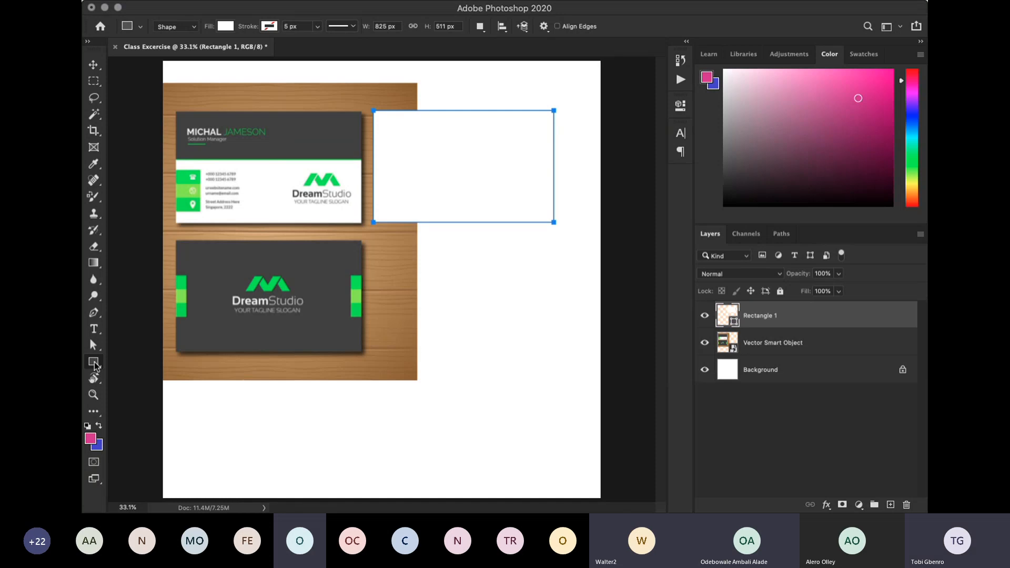
click(94, 364)
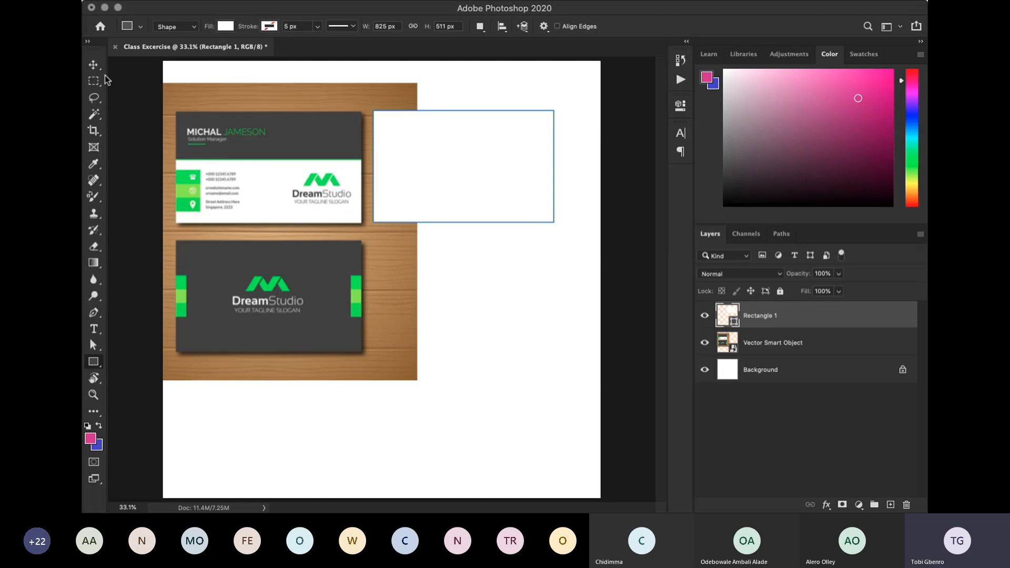
click(93, 64)
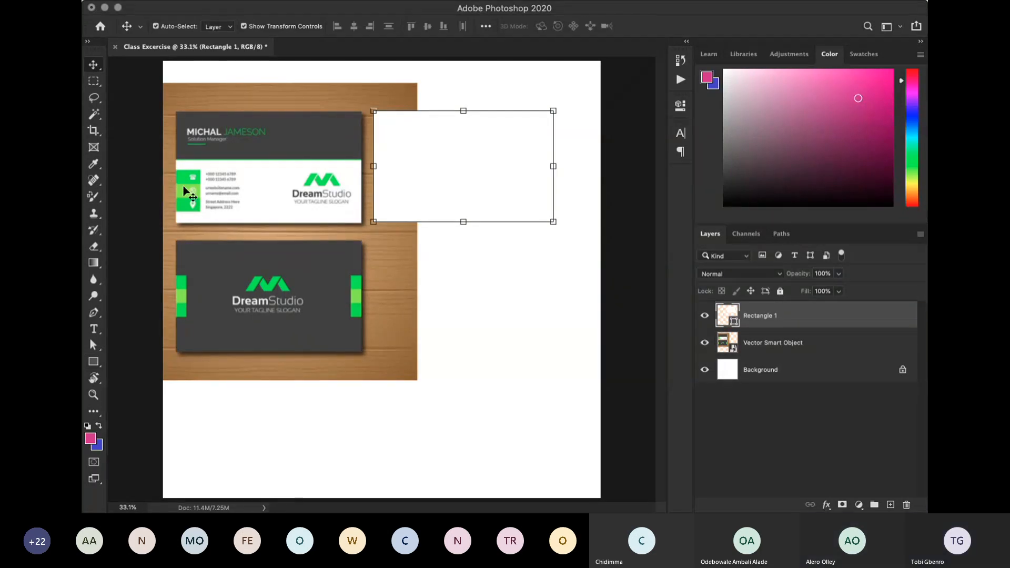
key(BackSpace)
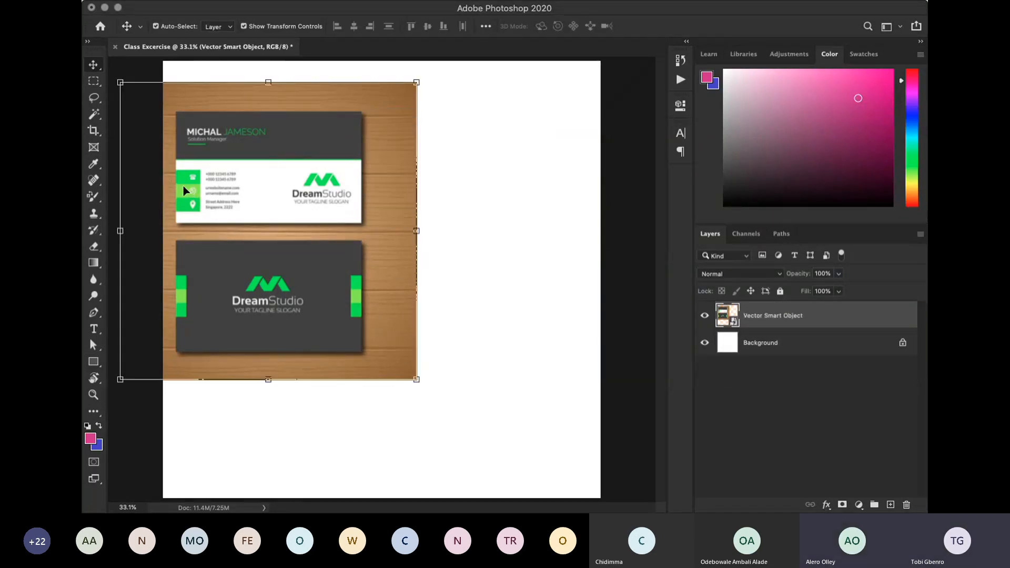
- Draw a white rectangle about 877 by 529 px just right of the upper business card and return to the Move tool
click(94, 362)
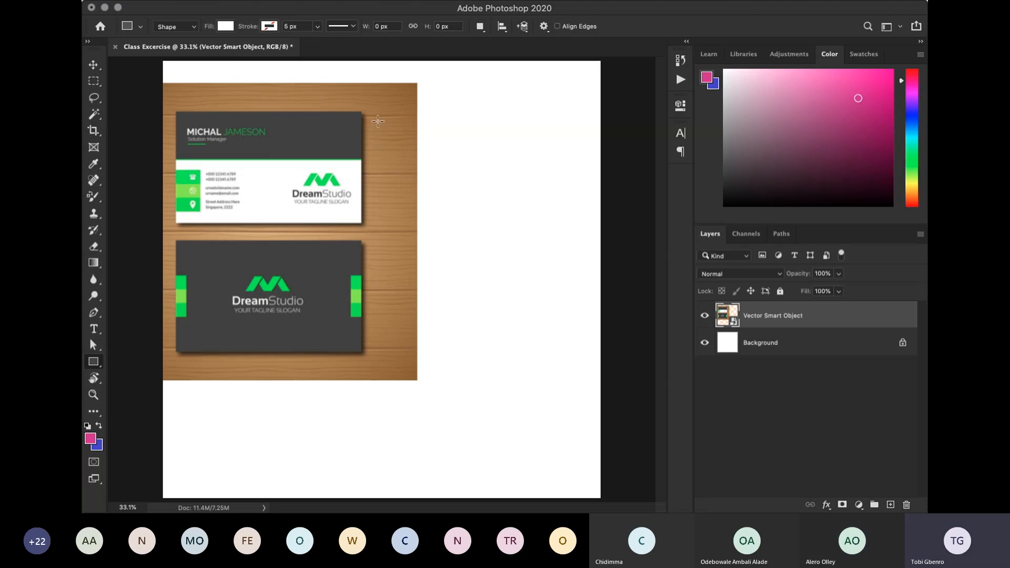
drag(379, 112, 570, 227)
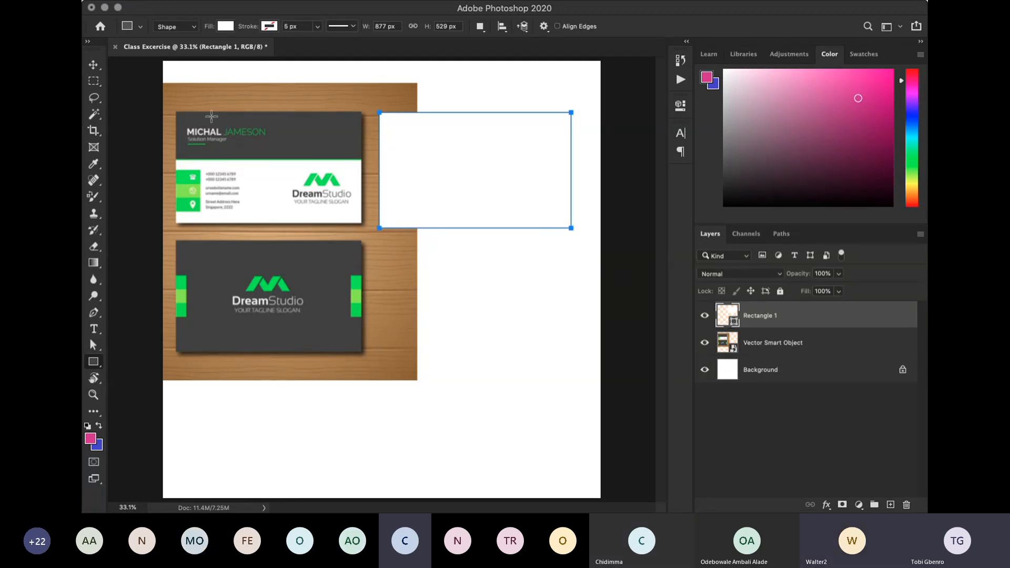
click(96, 65)
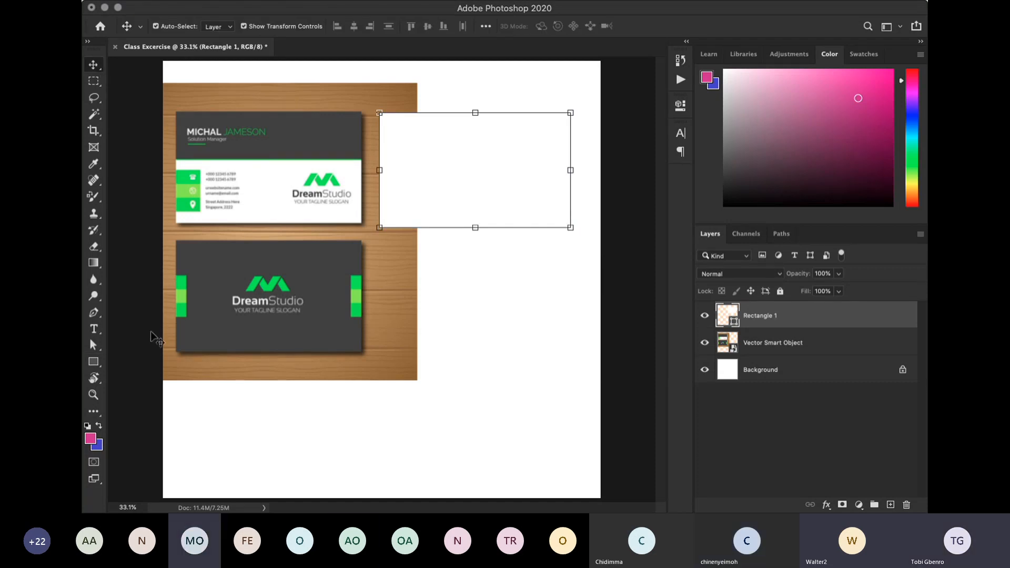
click(95, 362)
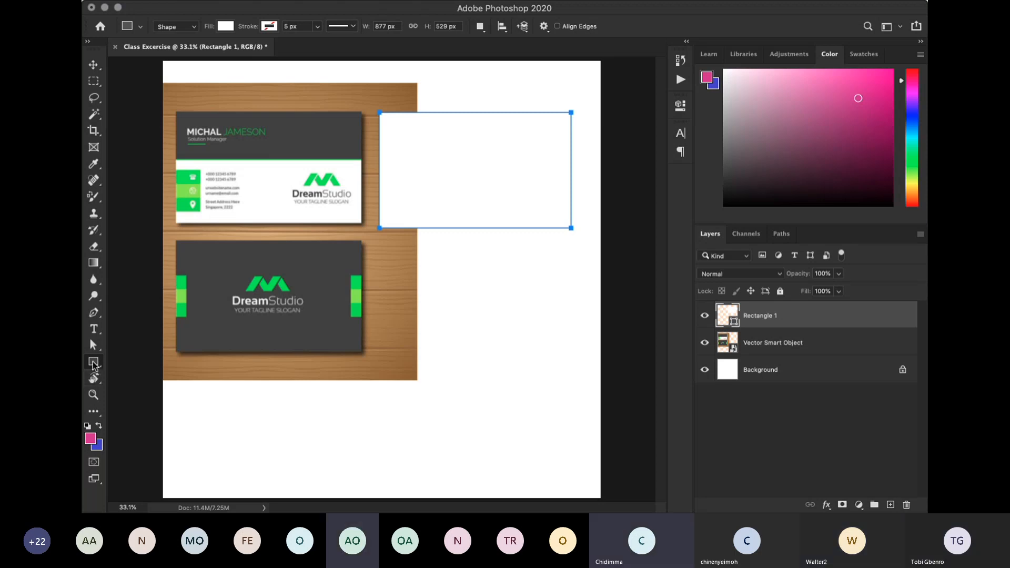
click(93, 362)
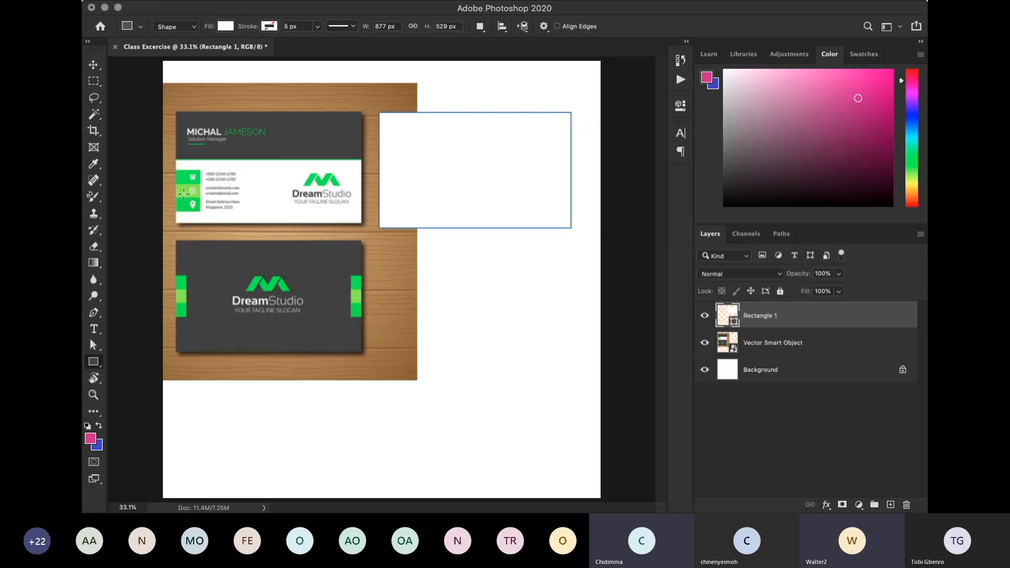
click(94, 66)
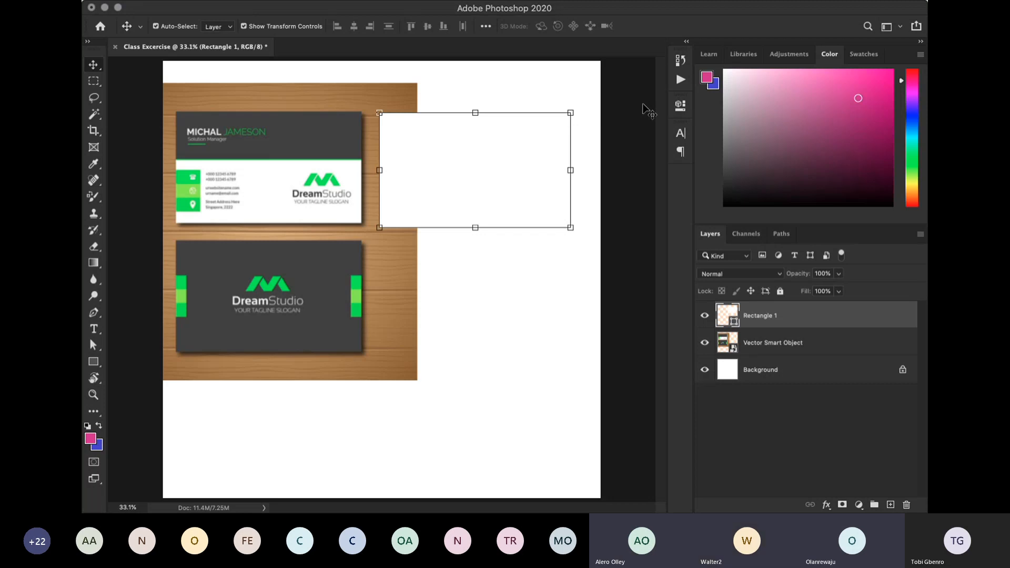
click(95, 364)
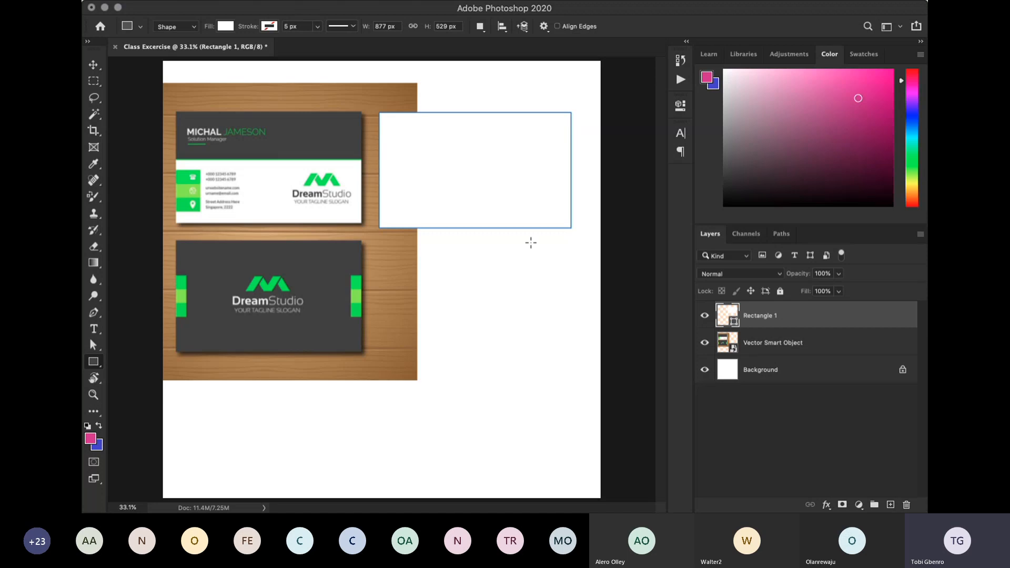
click(93, 65)
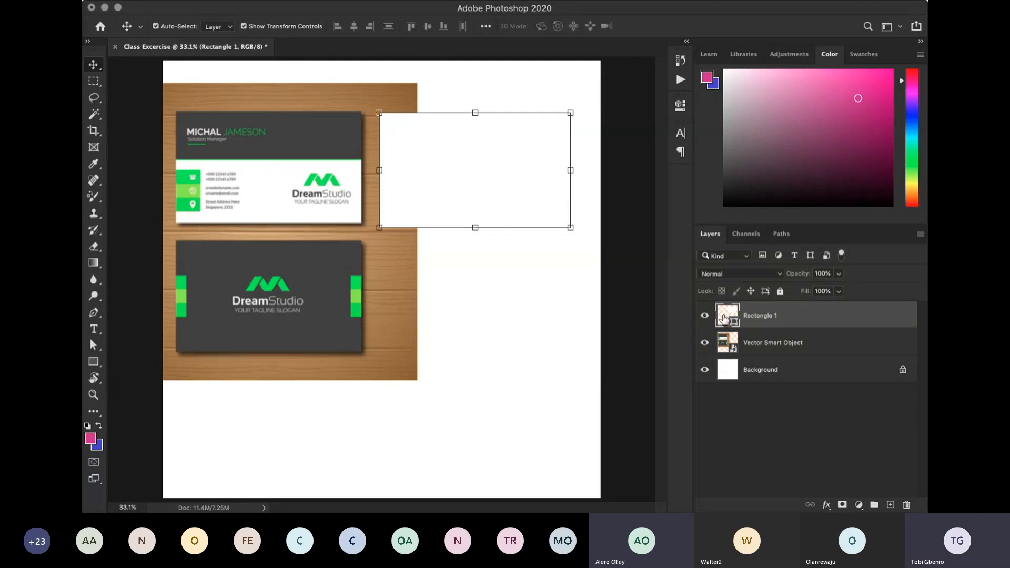
key(i)
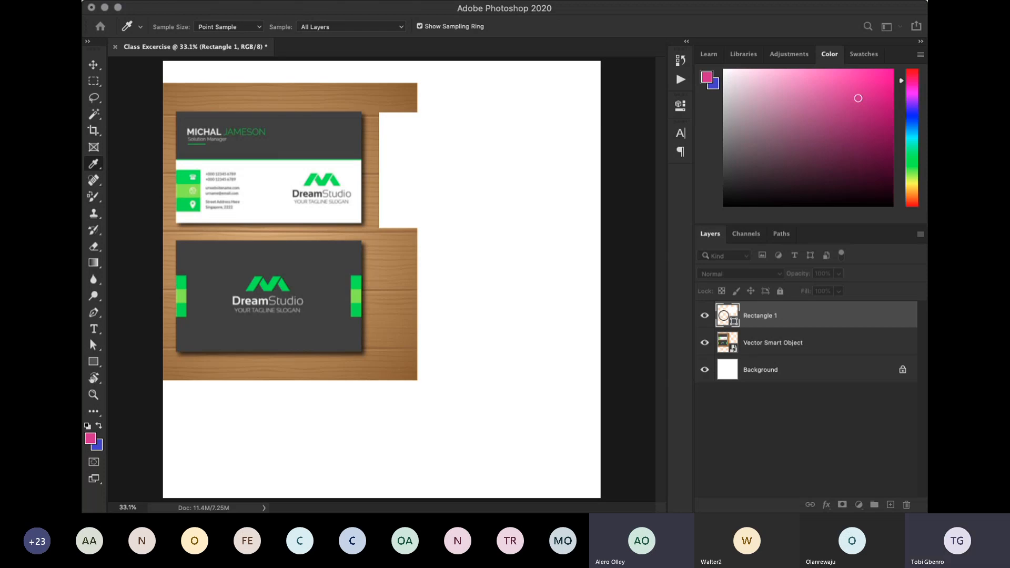
click(657, 289)
click(649, 326)
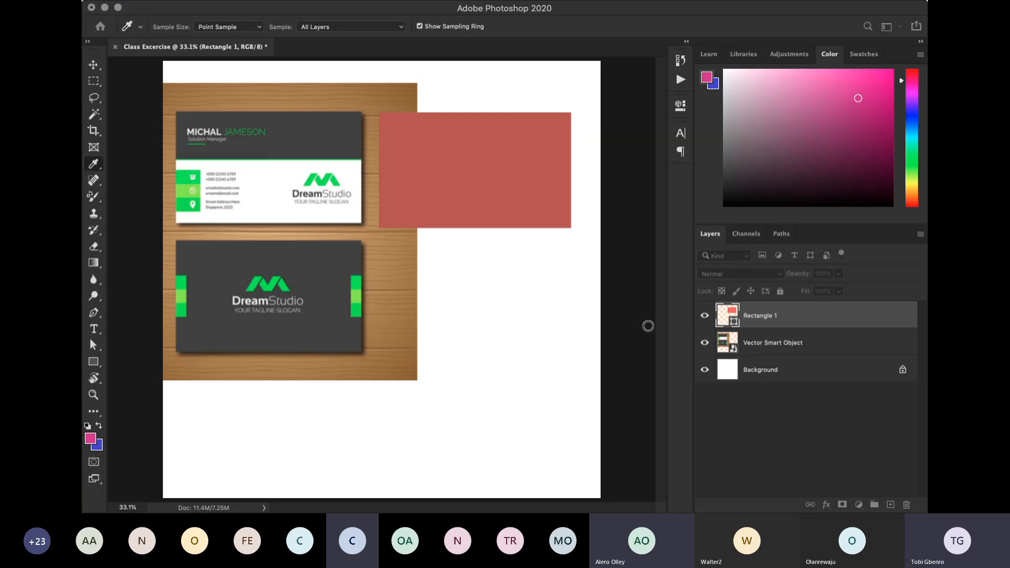
click(574, 318)
click(873, 292)
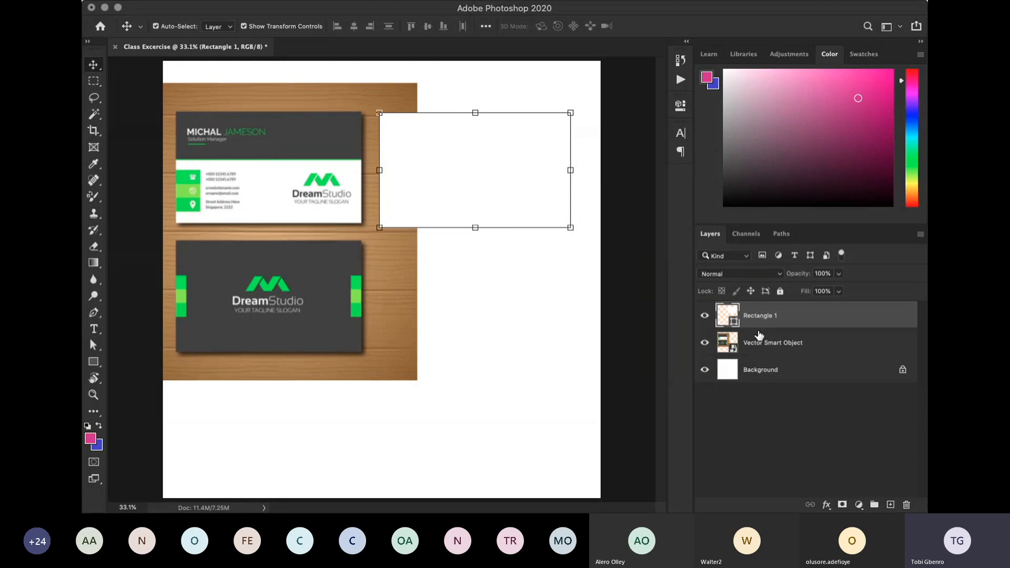
- Try out several fill colours on the large rectangle, settle on a dark grey like the business card's, and deselect the rectangle
double_click(723, 316)
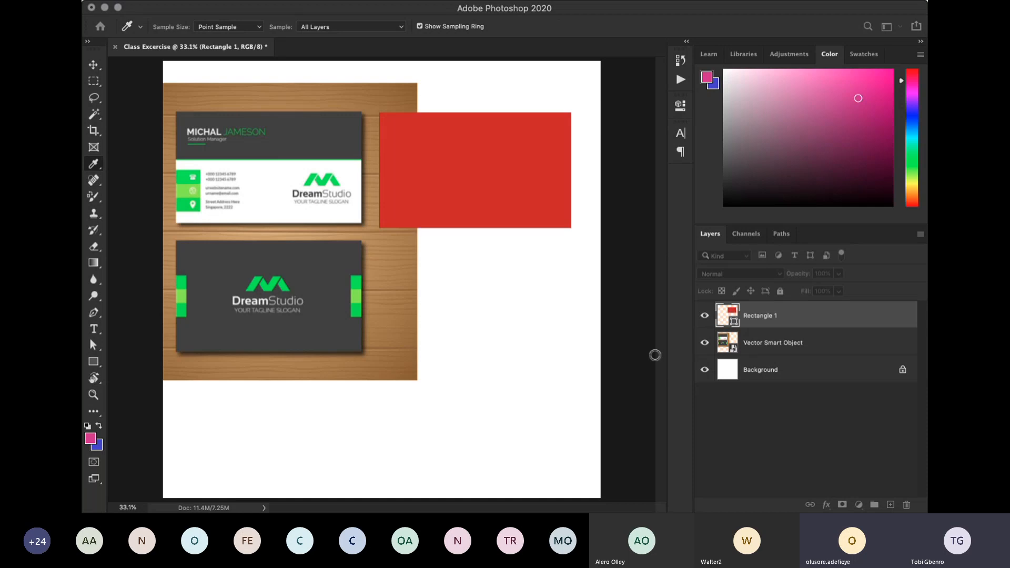
click(627, 372)
click(743, 325)
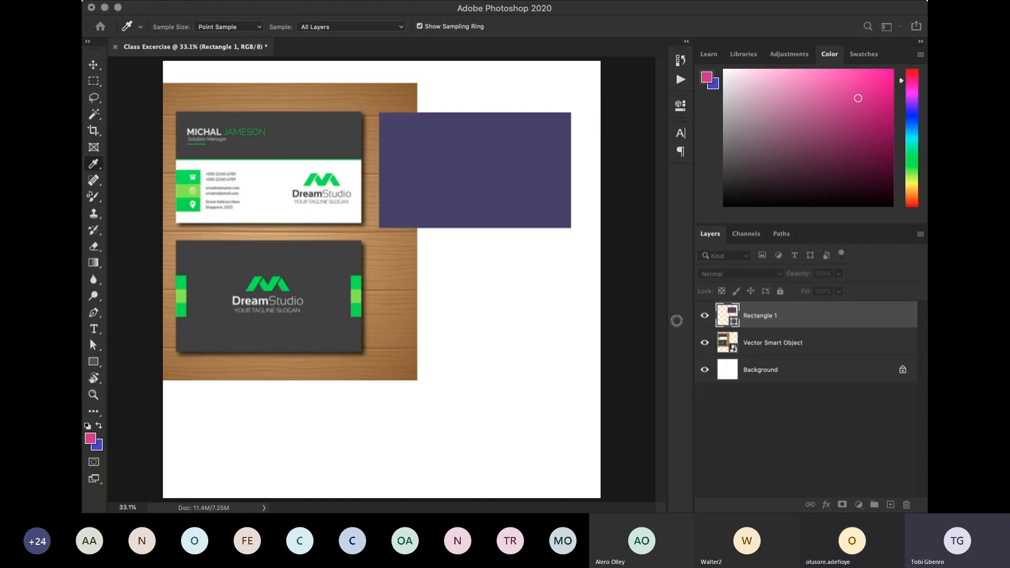
click(612, 303)
click(664, 355)
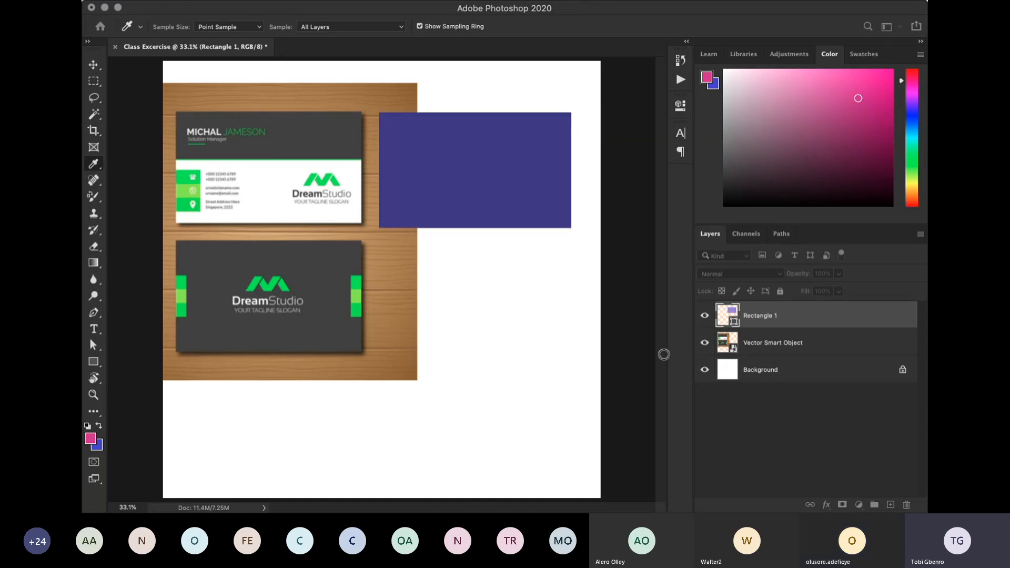
click(578, 349)
click(718, 366)
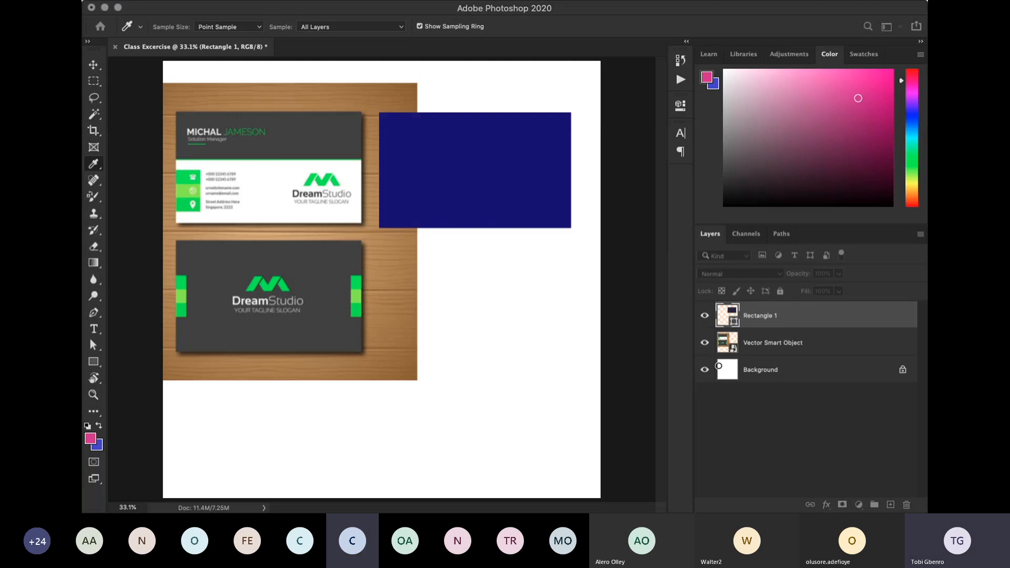
click(660, 302)
click(597, 366)
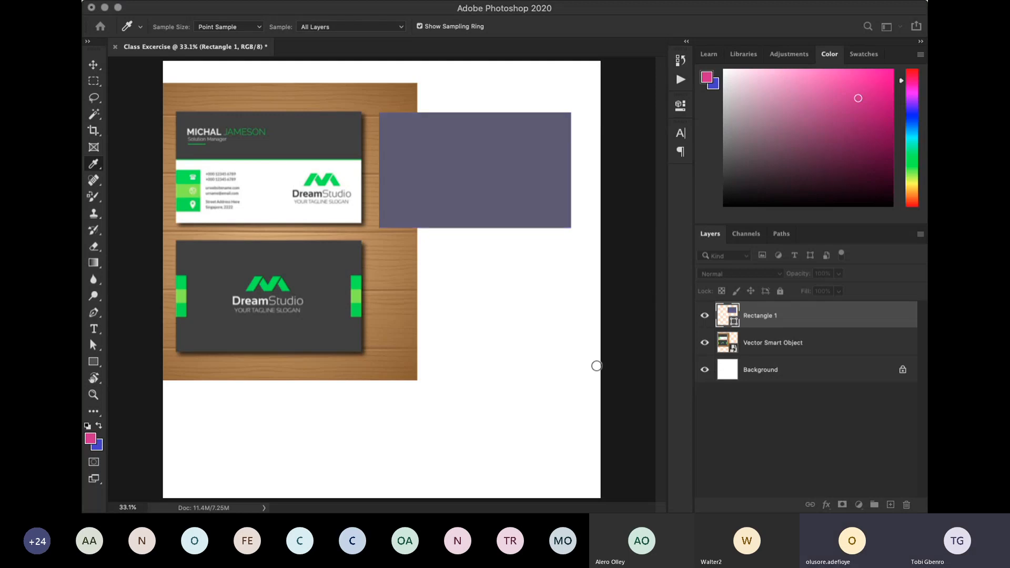
click(566, 277)
click(644, 304)
click(712, 414)
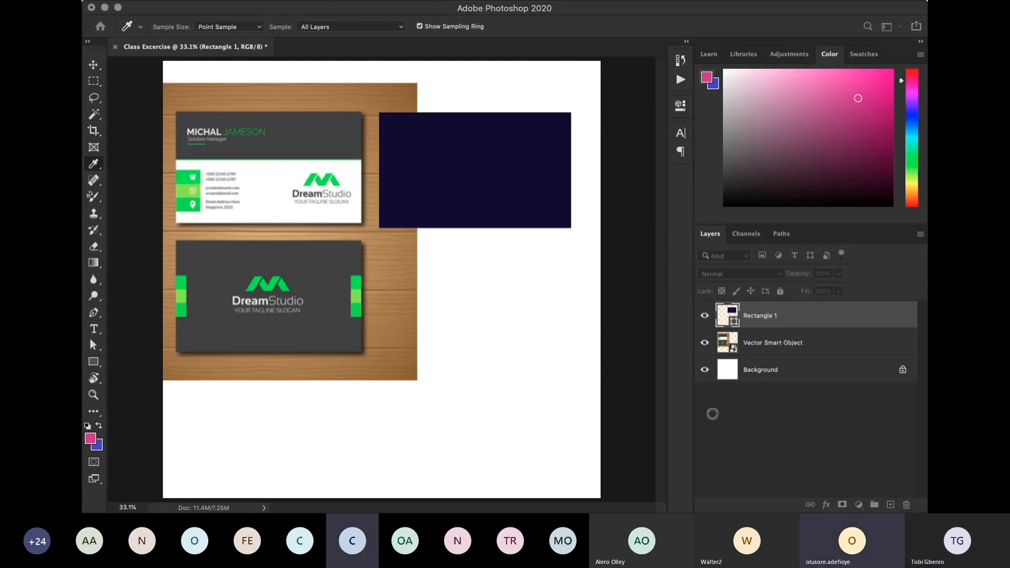
click(741, 421)
click(711, 377)
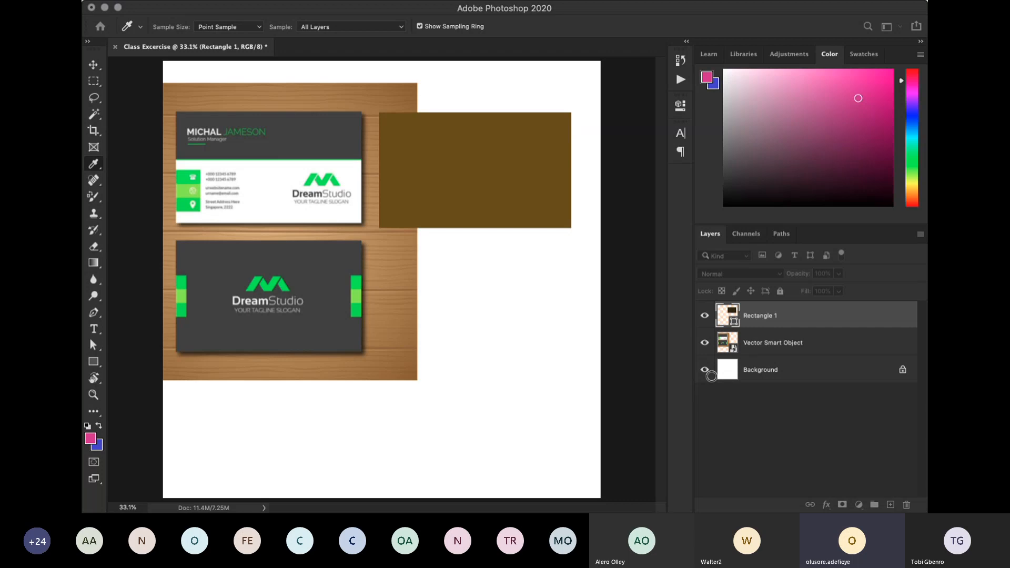
click(675, 319)
click(612, 319)
click(613, 319)
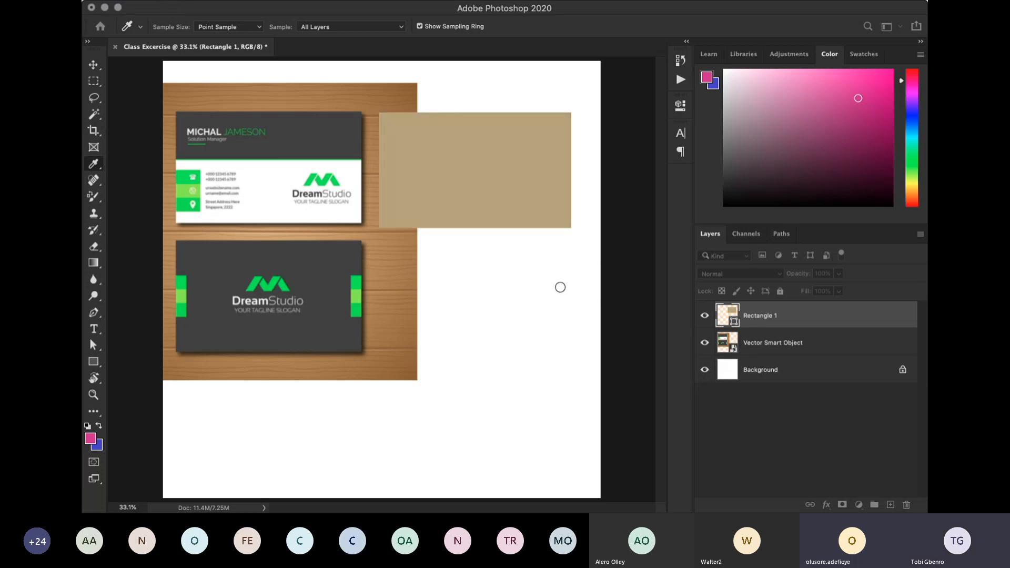
drag(613, 320, 548, 408)
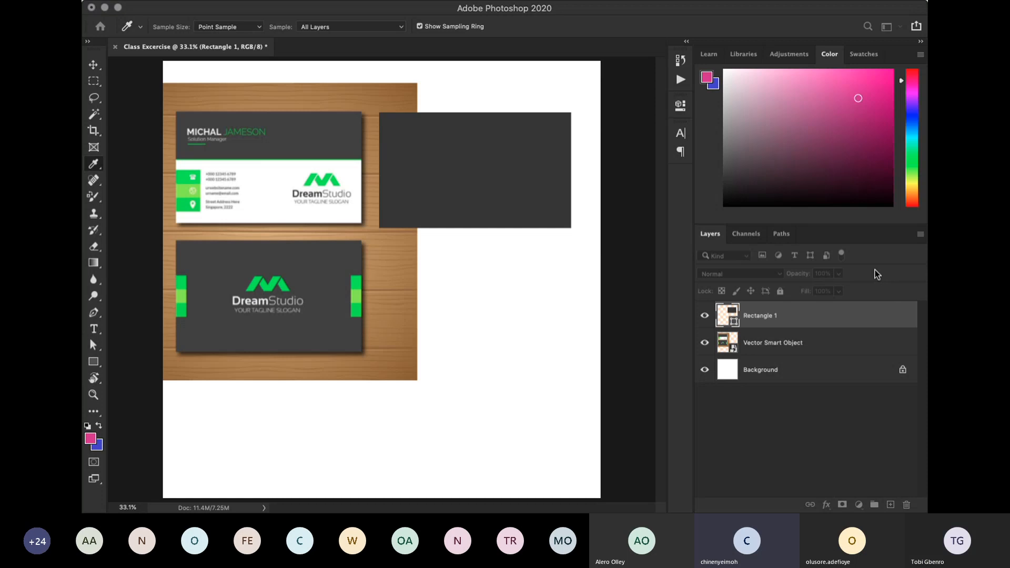
key(v)
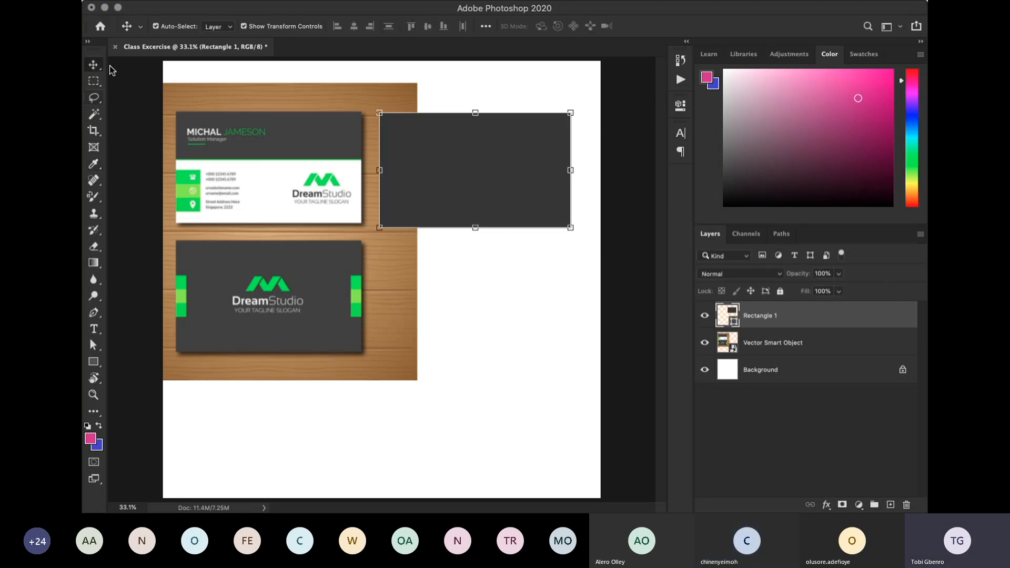
click(151, 113)
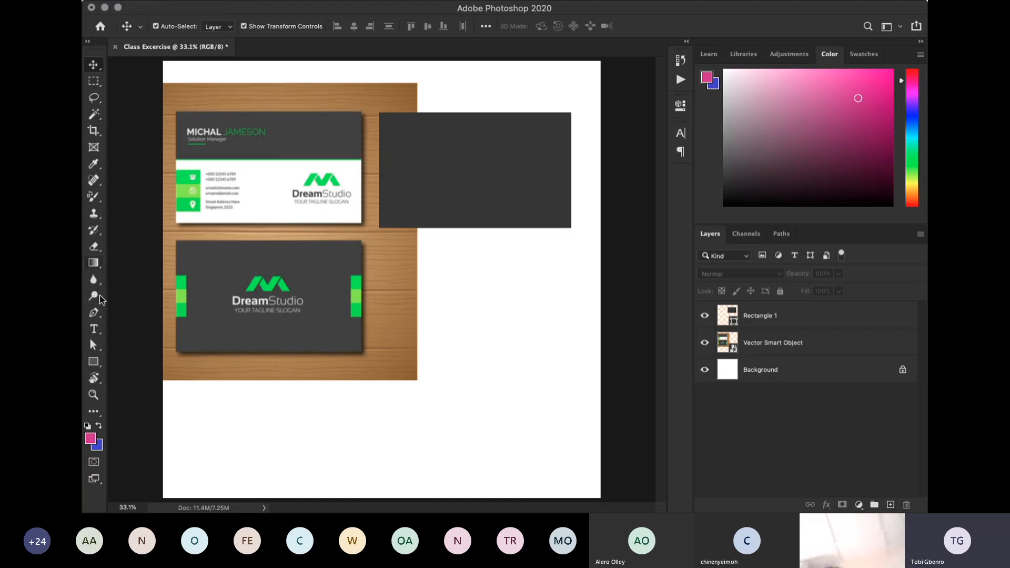
click(93, 362)
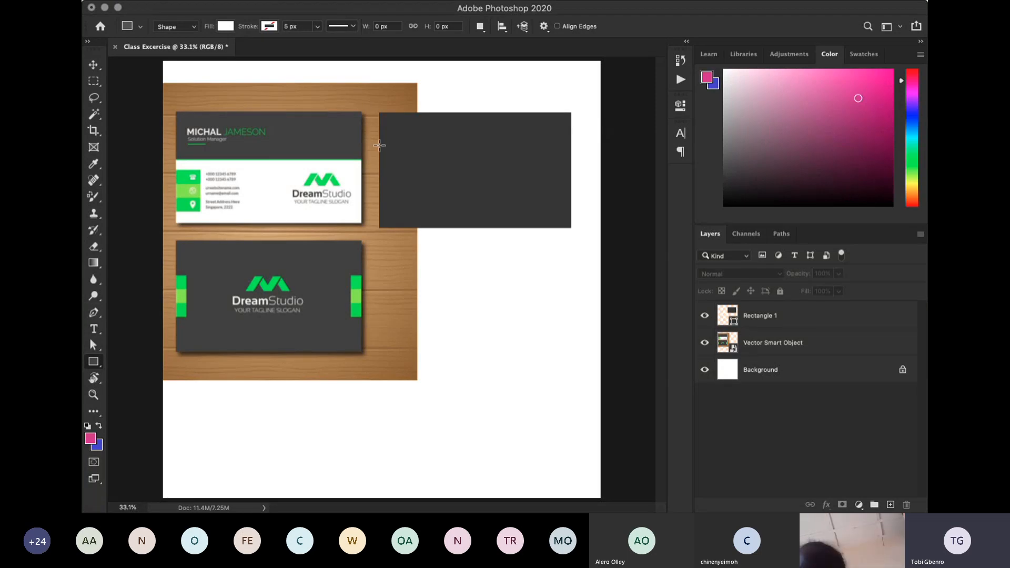
mouse_move(380, 146)
mouse_down()
mouse_move(398, 186)
mouse_move(390, 196)
mouse_up()
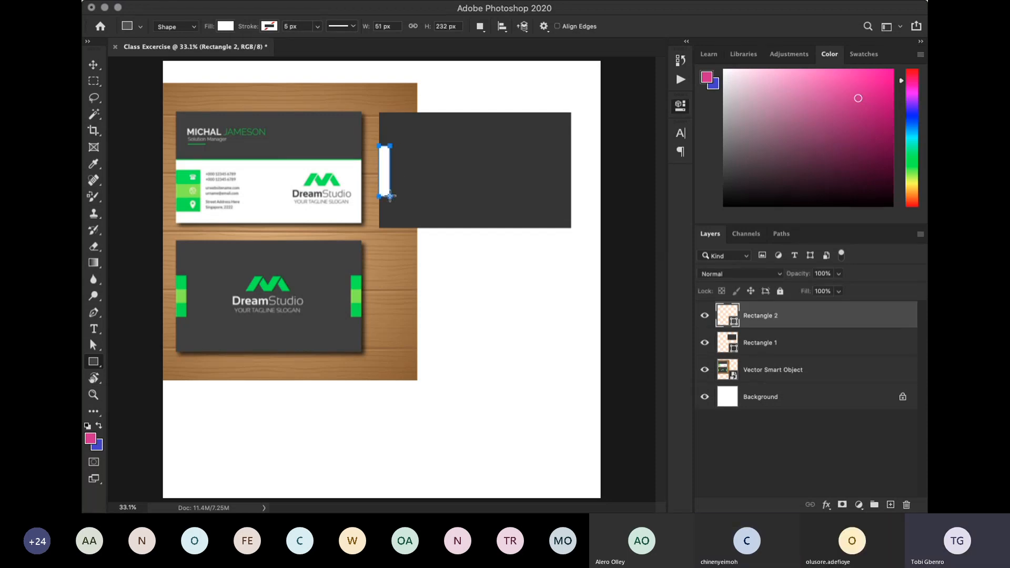
click(648, 104)
key(super+z)
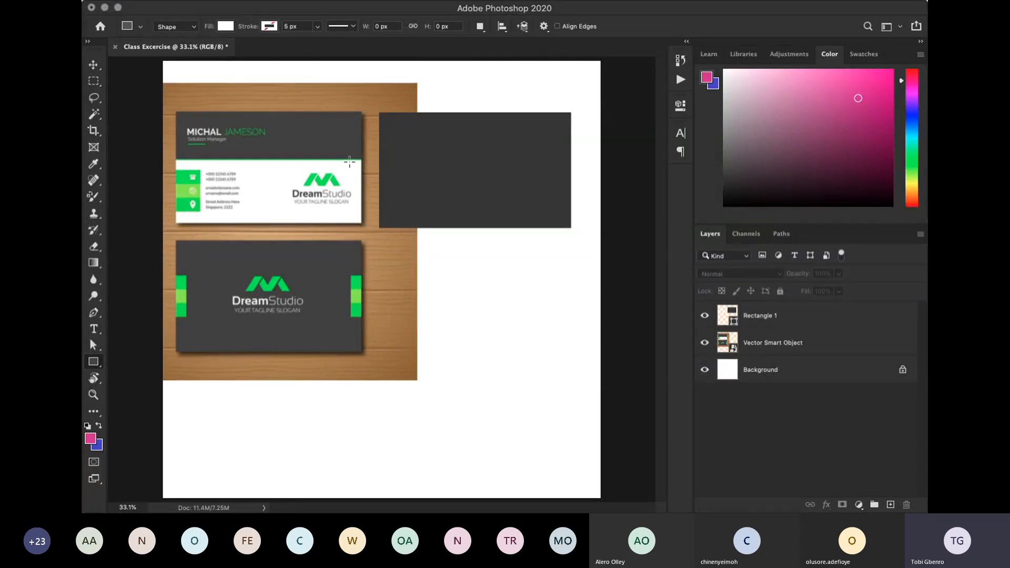
- Draw a narrow vertical rectangle about 54 by 233 px at the dark rectangle's left edge and fill it with the card's green
drag(380, 147, 392, 198)
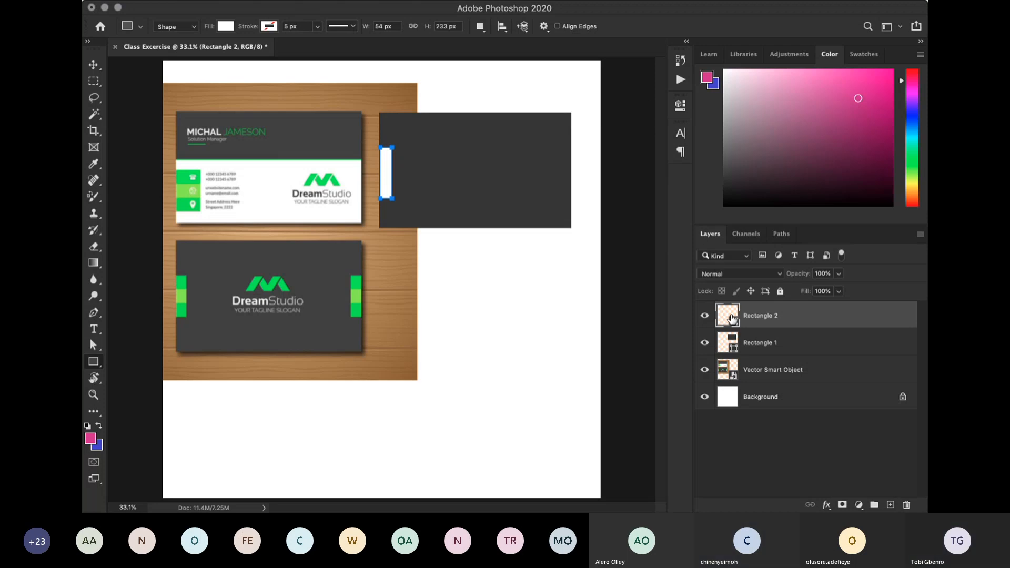
key(i)
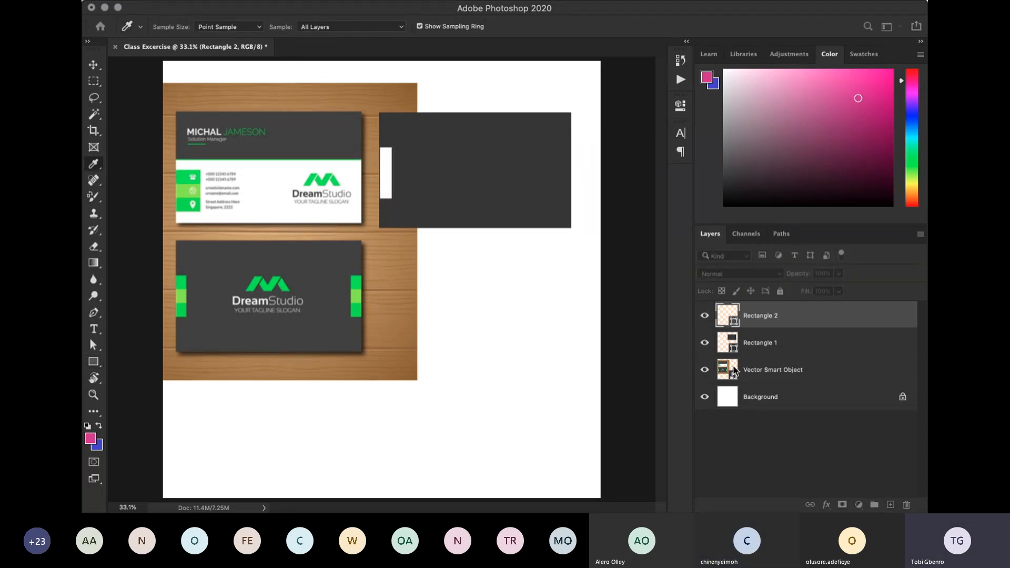
click(708, 310)
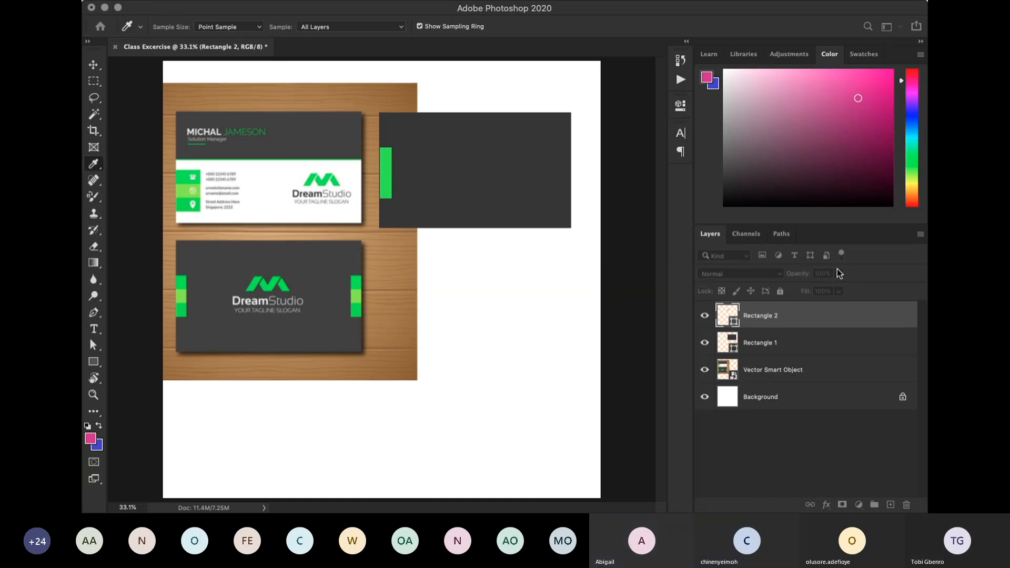
key(u)
click(92, 67)
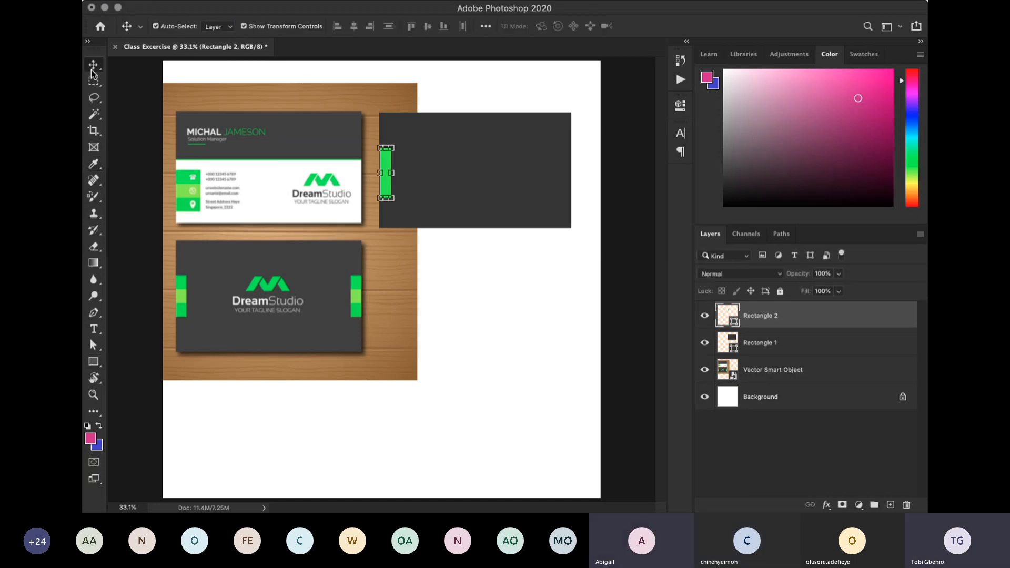
click(626, 208)
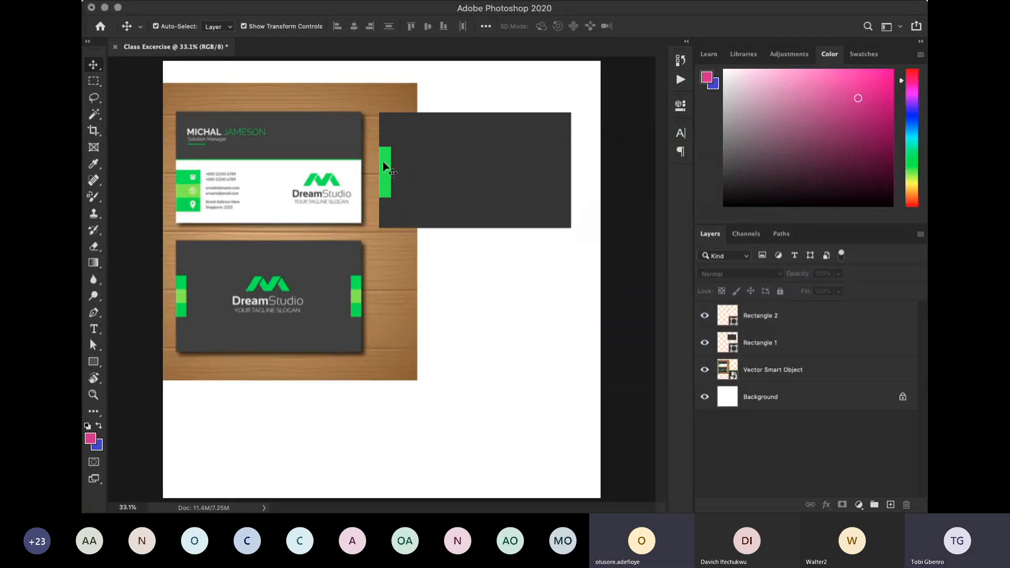
click(389, 148)
click(639, 190)
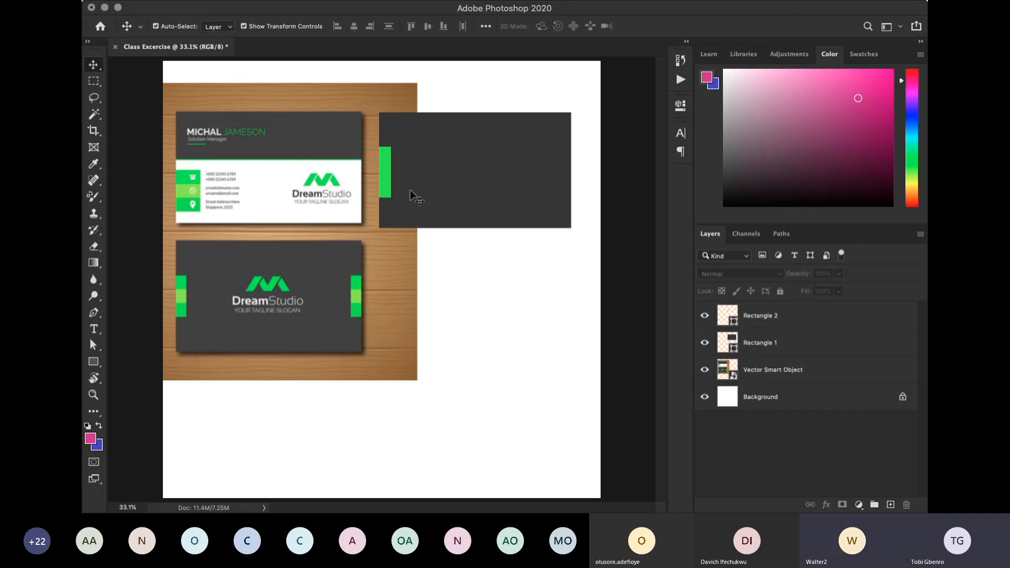
click(390, 179)
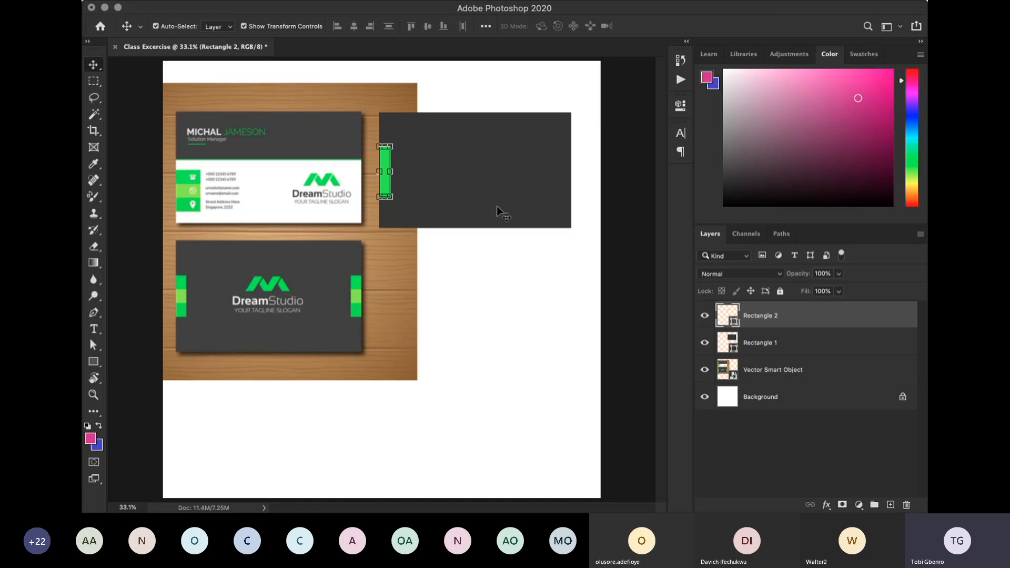
click(616, 178)
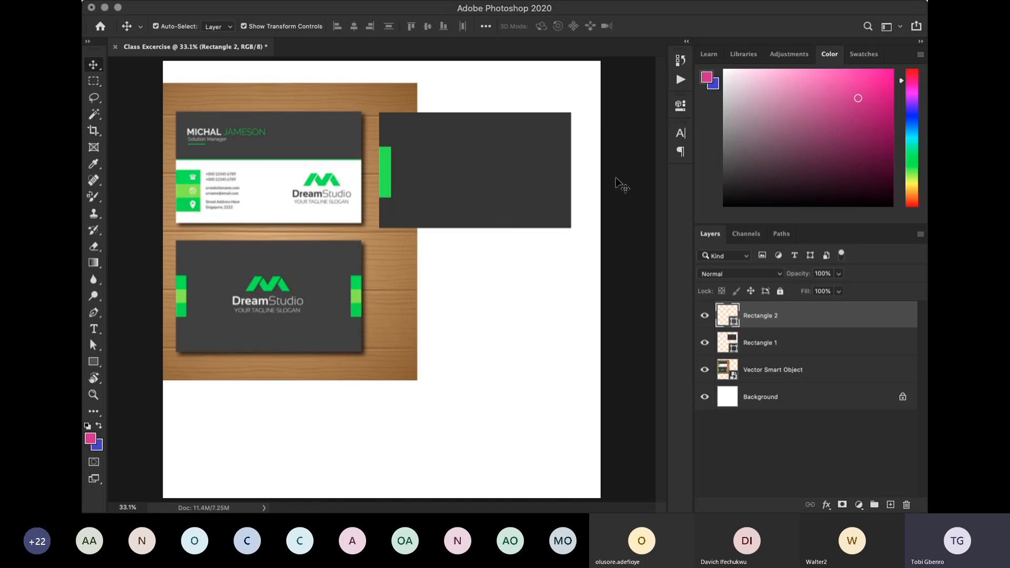
click(616, 178)
click(386, 168)
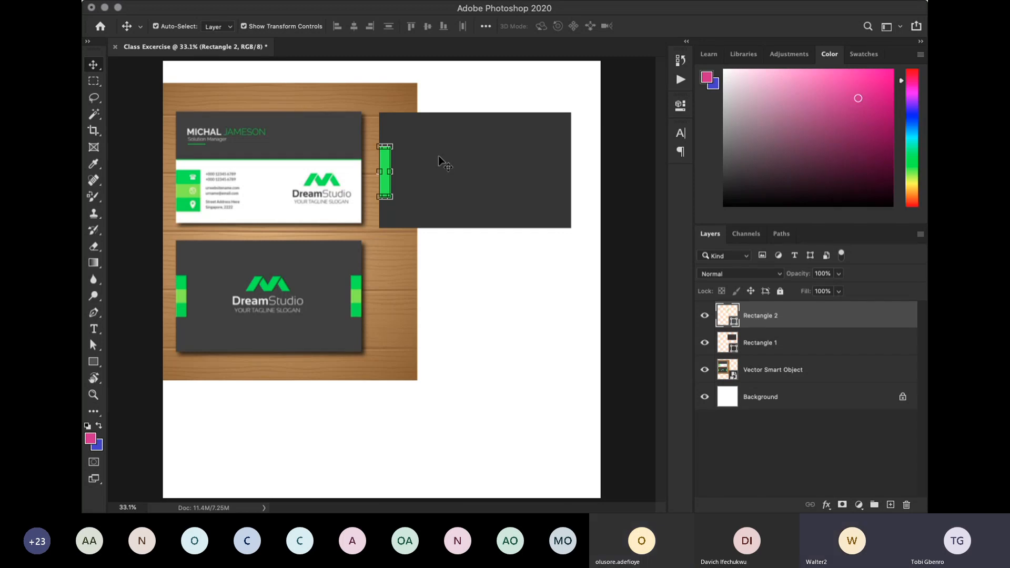
click(626, 216)
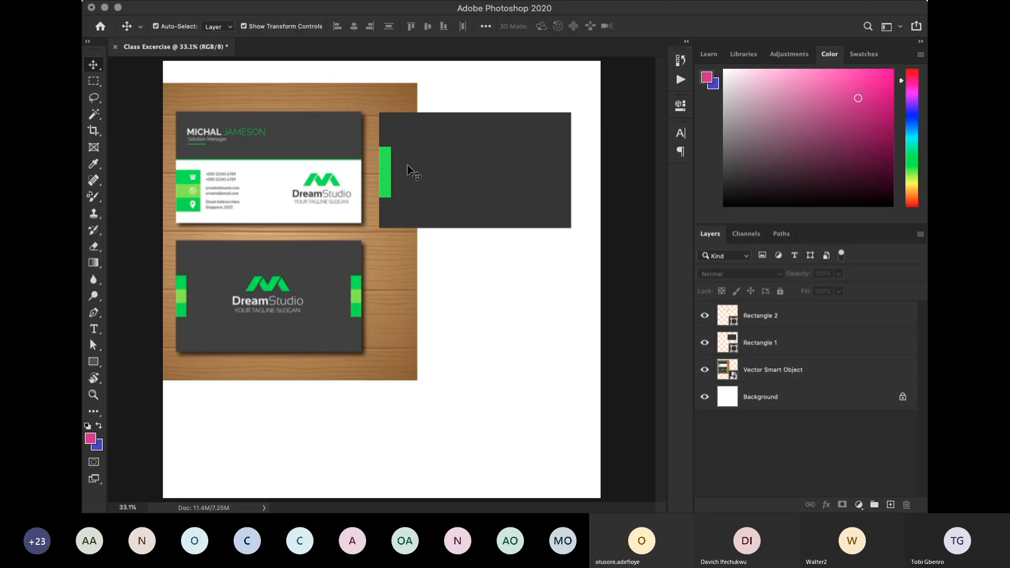
click(384, 184)
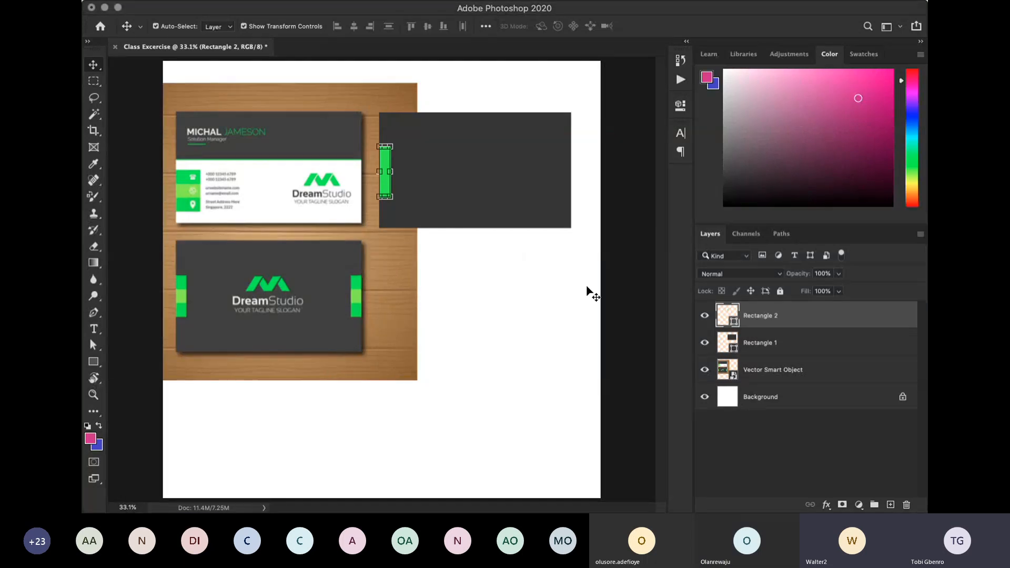
click(624, 294)
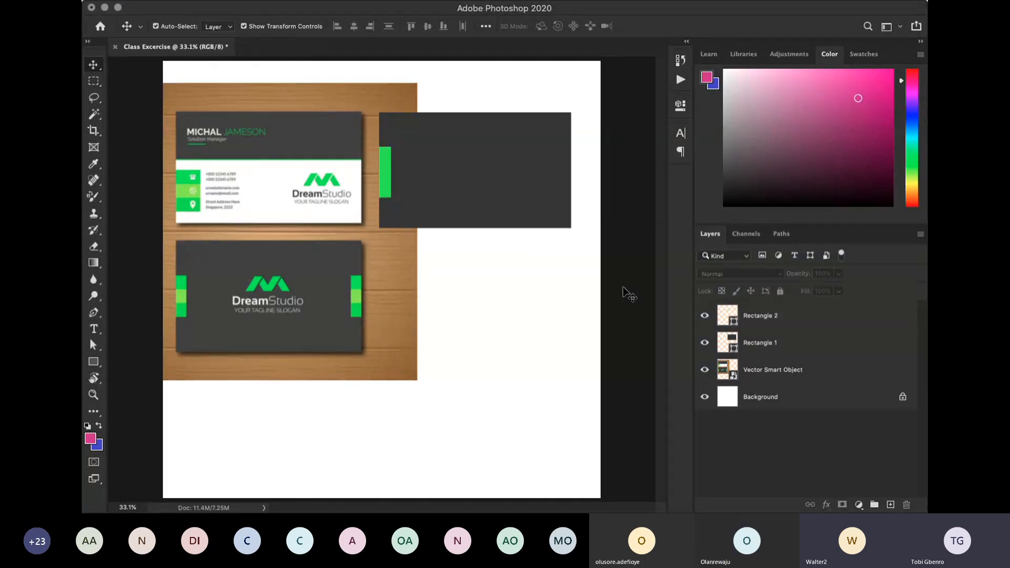
click(386, 176)
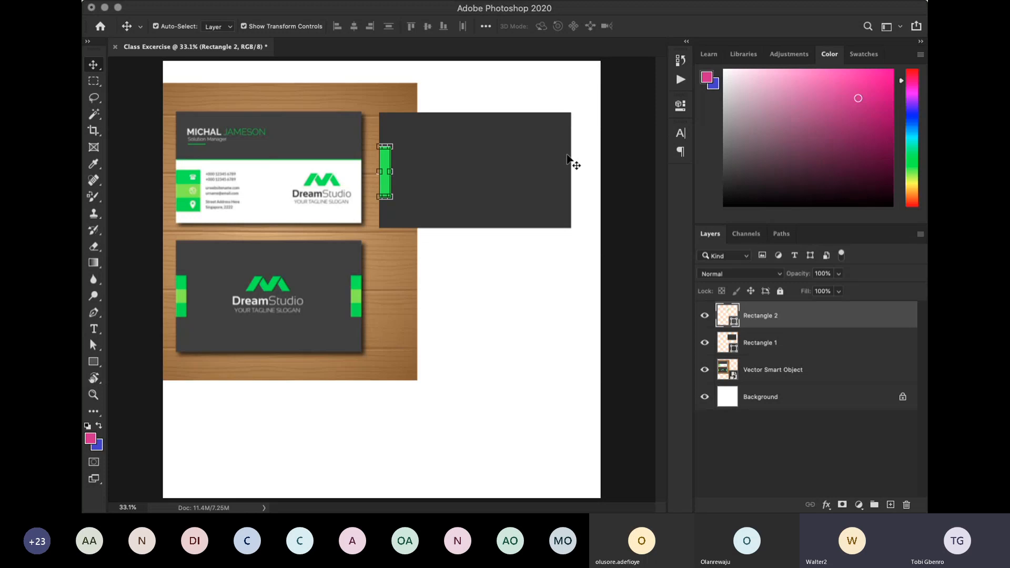
click(626, 228)
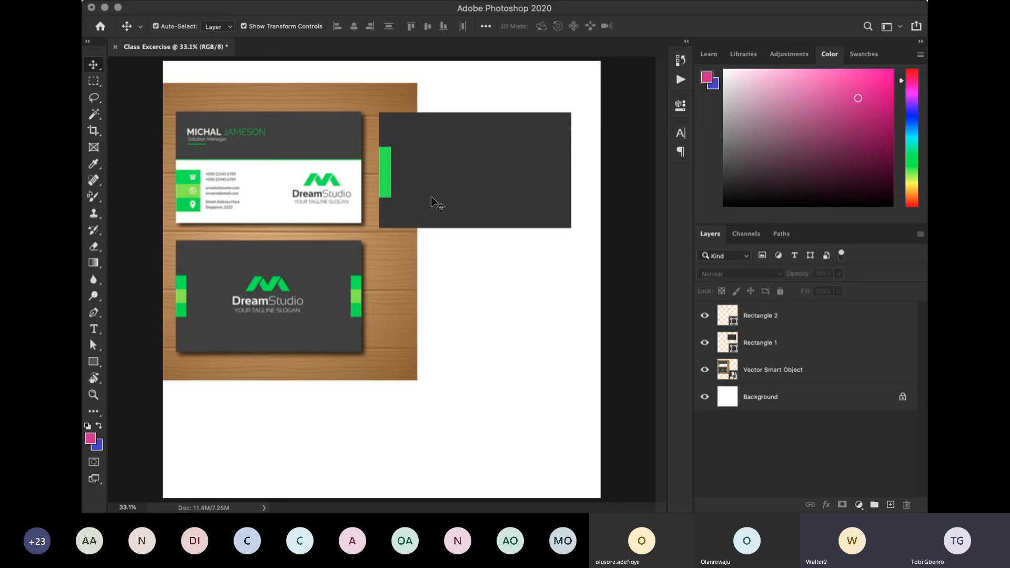
click(389, 170)
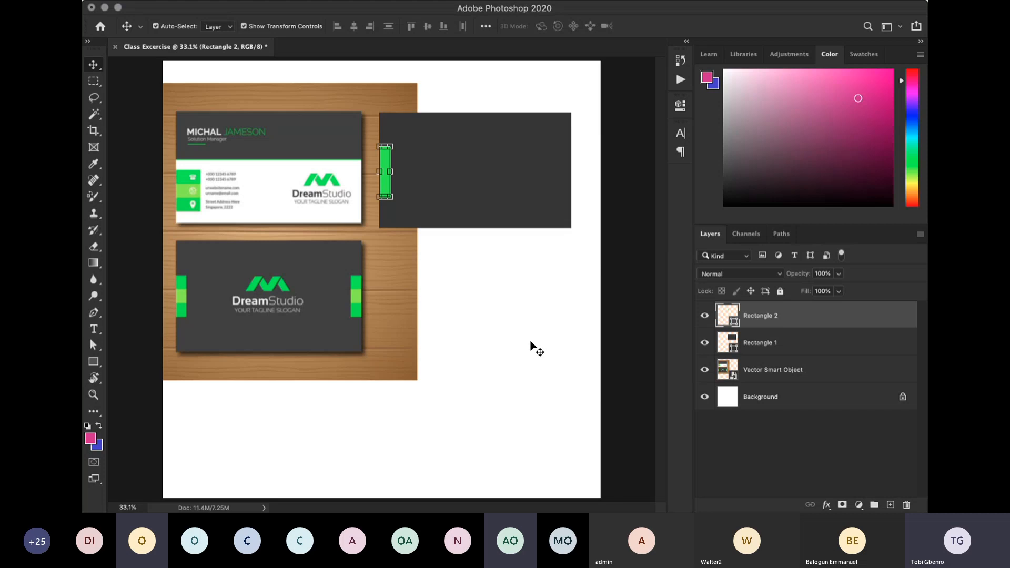
click(614, 306)
- Select the green strip and repeatedly duplicate its layer in place, removing the copy each time
click(383, 163)
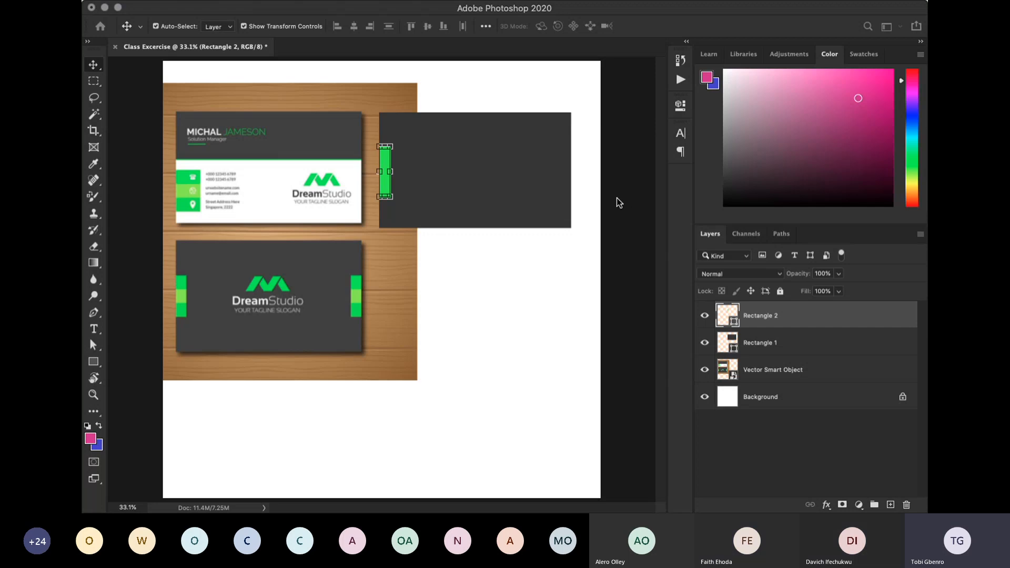
key(super+j)
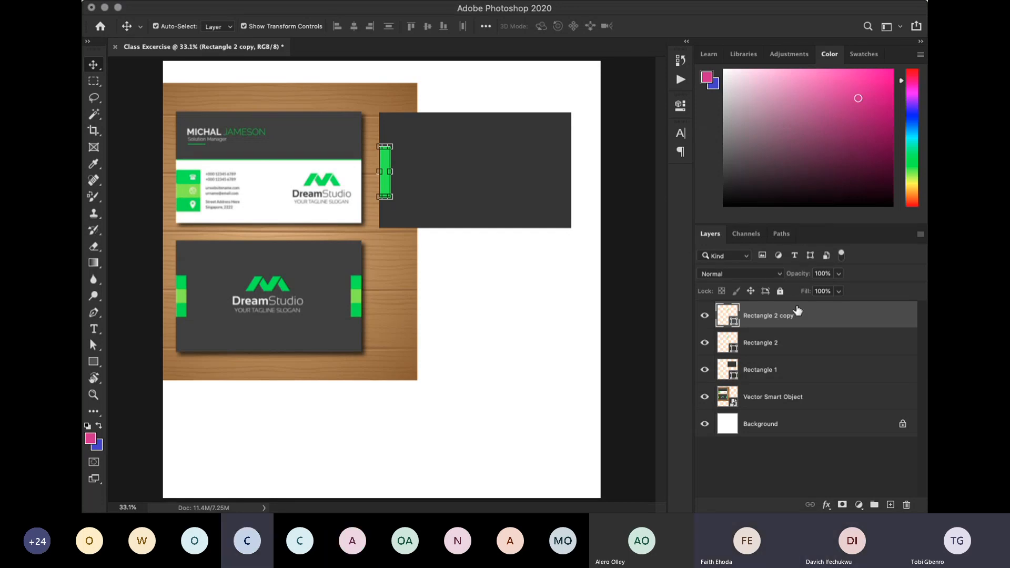
key(BackSpace)
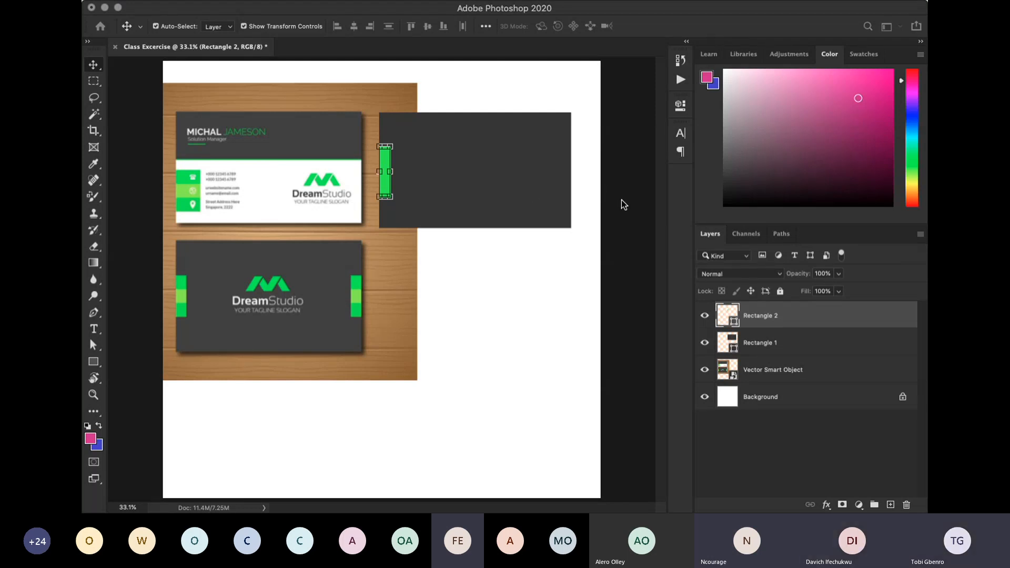
key(ctrl+j)
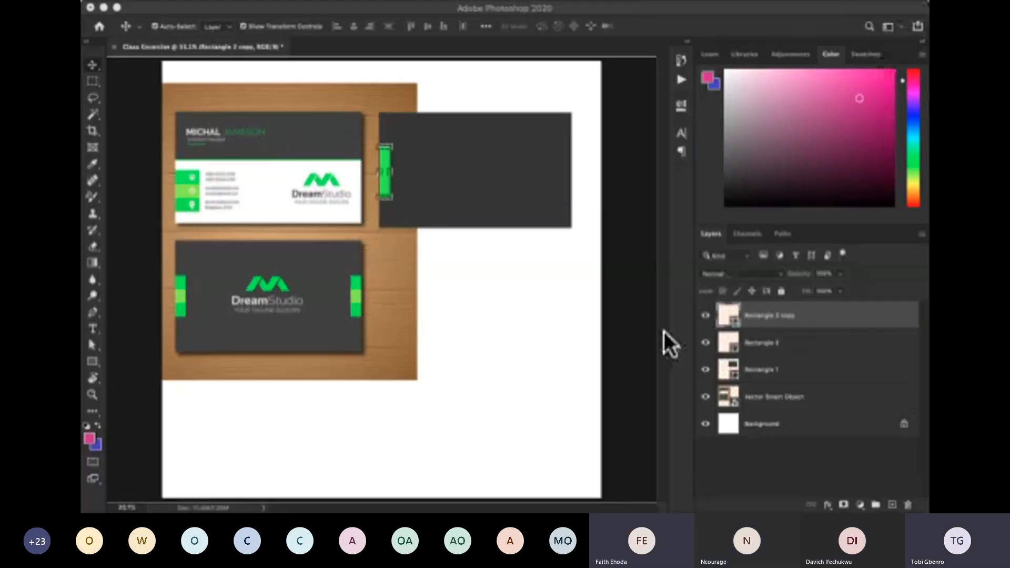
key(Delete)
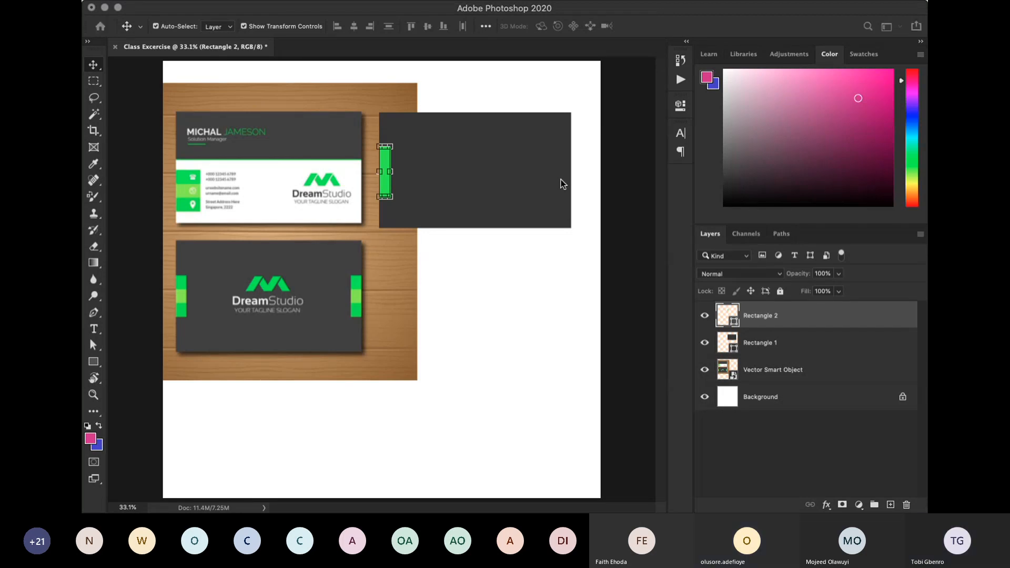
key(super+j)
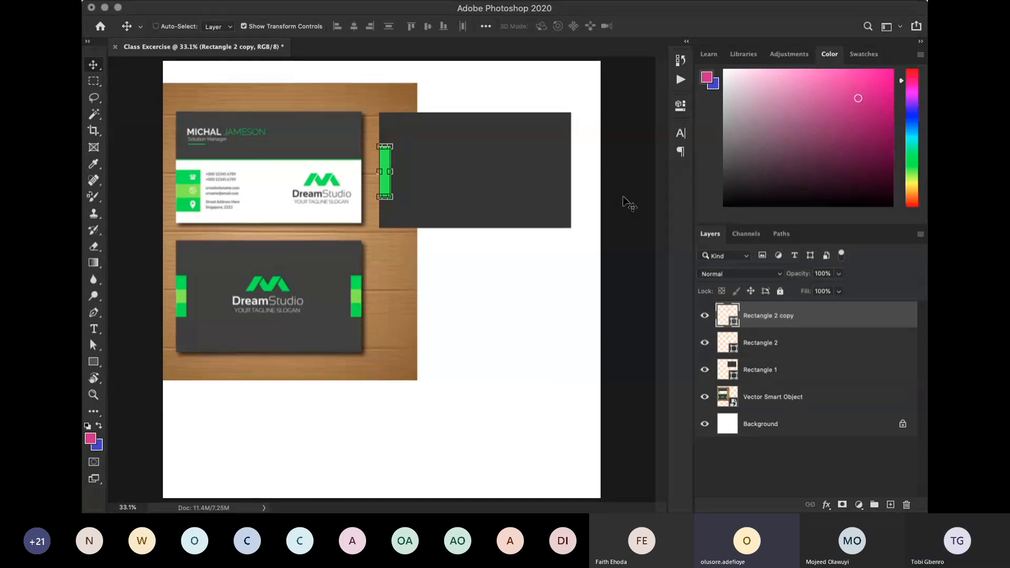
key(super+z)
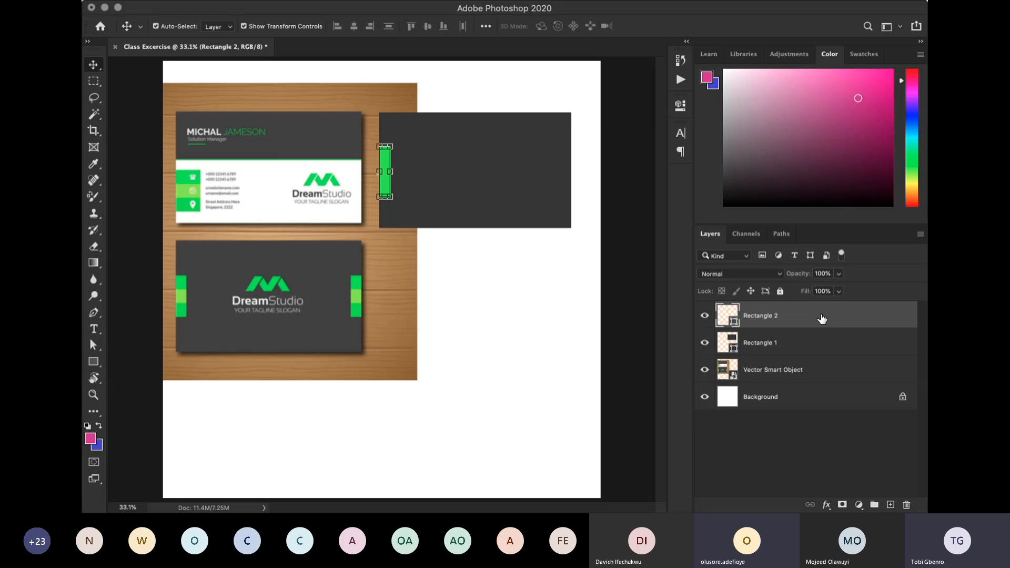
- Select the dark rectangle's layer, switch back to the green strip's layer, duplicate it and undo the duplication
click(828, 341)
click(827, 323)
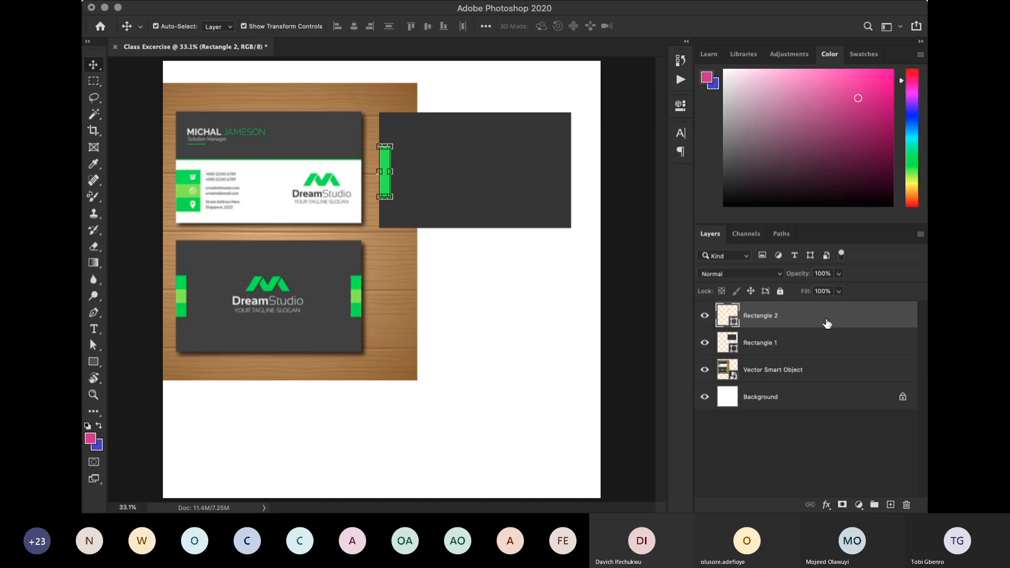
key(super+j)
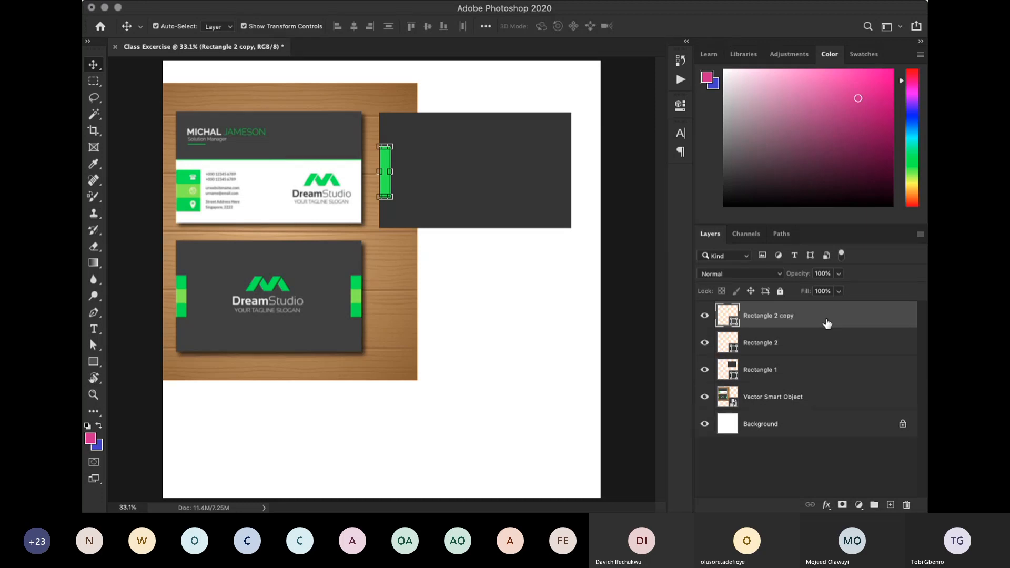
key(super+z)
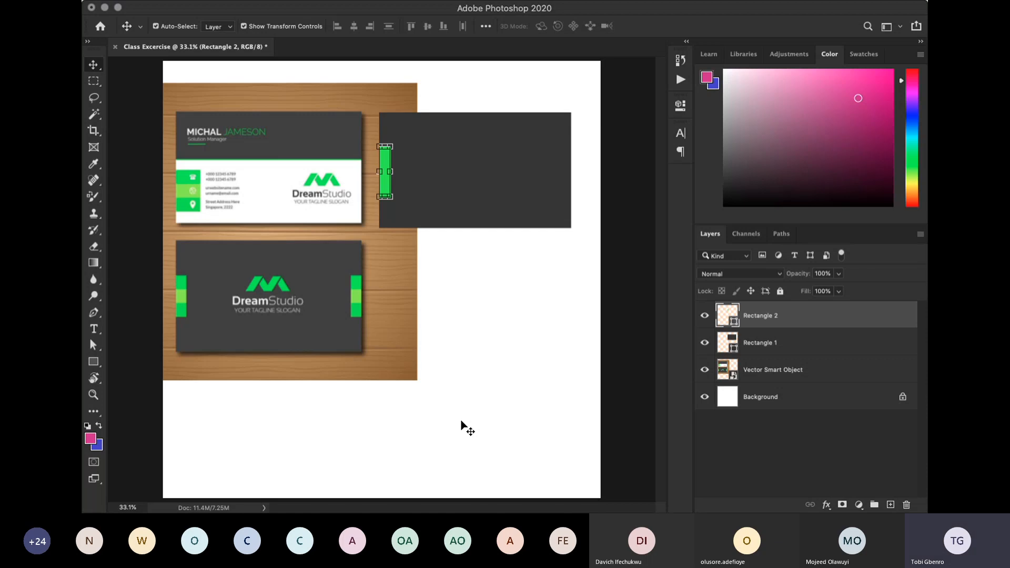
- Nudge the original green strip slightly to the right and undo the move
key(Right)
key(Right)
key(Right)
key(Right)
key(Right)
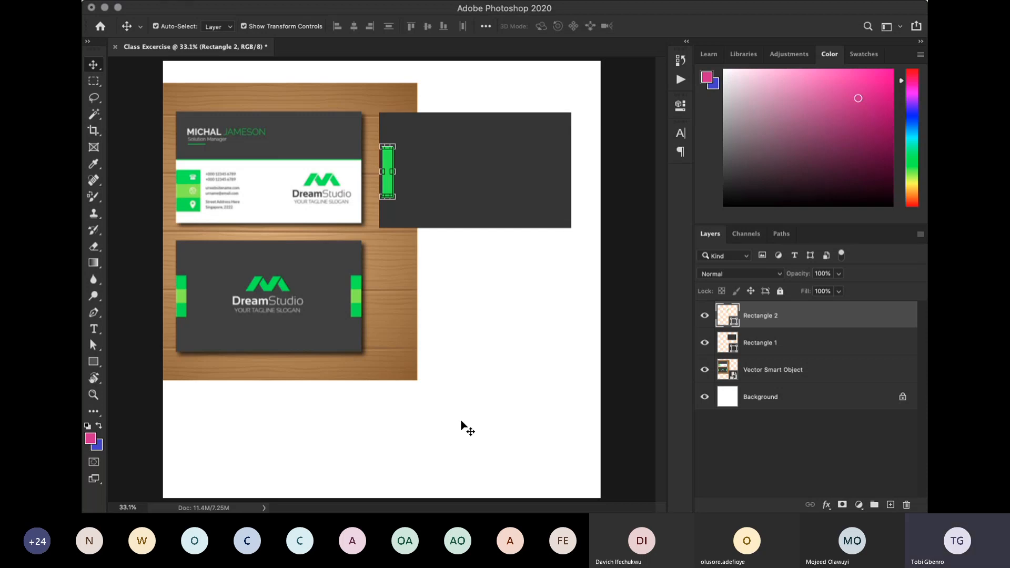
key(super+z)
- Duplicate the green strip and shift the copy horizontally in large nudges until it sits flush with the dark rectangle's right edge
key(super+j)
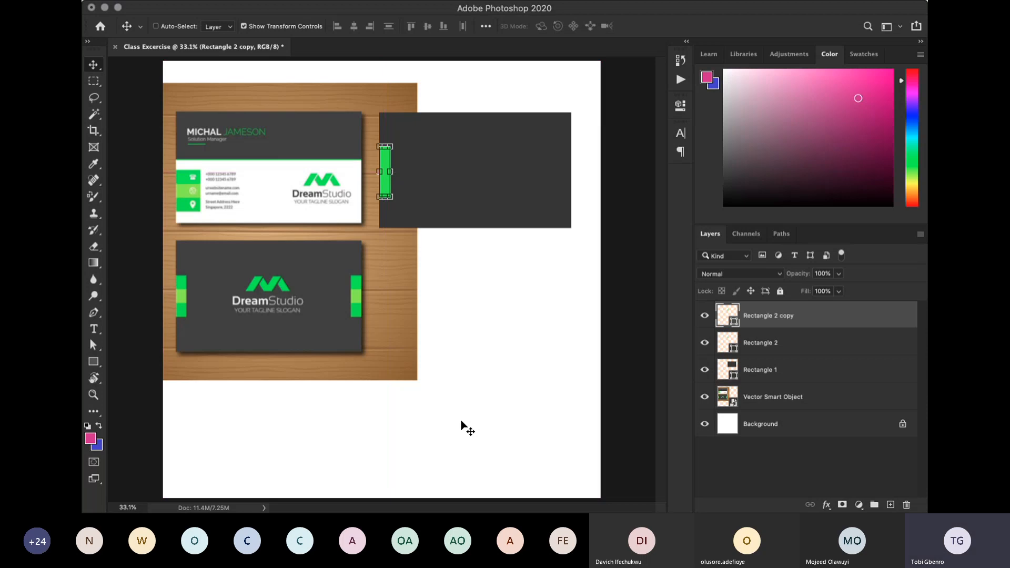
key(shift+Right)
key(shift+Right)
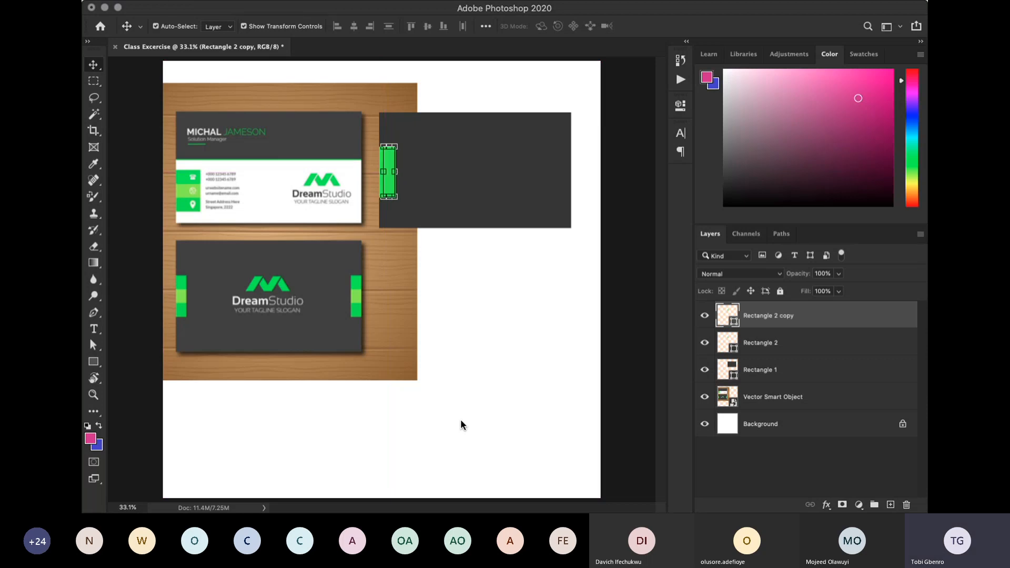
key(shift+Right)
key(shift+Right)
key(shift+Right)
key(shift+Right)
key(shift+Right)
key(shift+Right)
key(shift+Right)
key(shift+Right)
key(shift+Right)
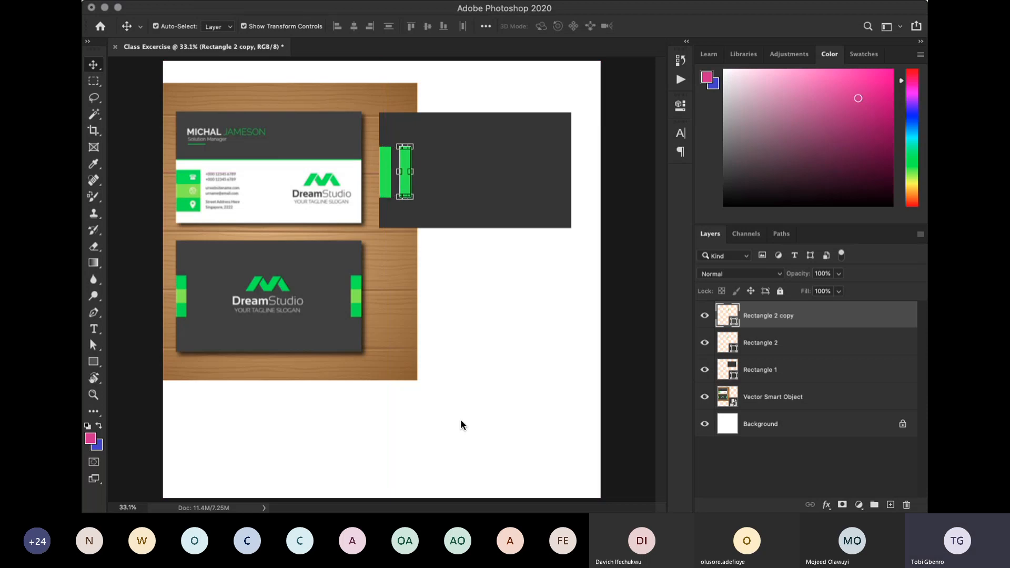
key(shift+Right)
key(shift+Right)
key(shift+Right)
key(shift+Right)
key(shift+Right)
key(shift+Right)
key(shift+Right)
key(shift+Right)
key(shift+Right)
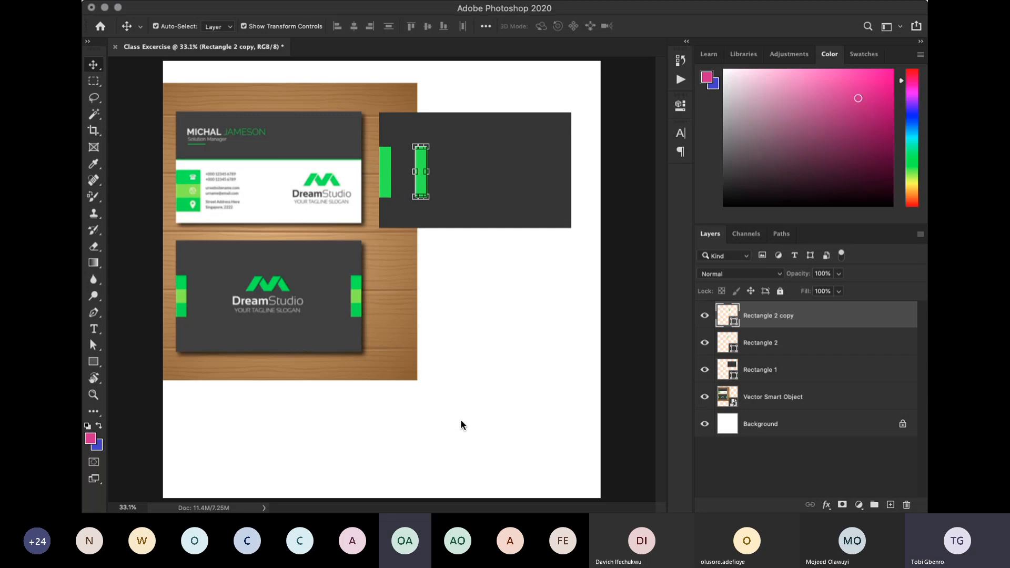
key(shift+Right)
key(shift+Right)
key(shift+Right)
key(shift+Right)
key(shift+Right)
key(shift+Right)
key(shift+Right)
key(shift+Right)
key(shift+Right)
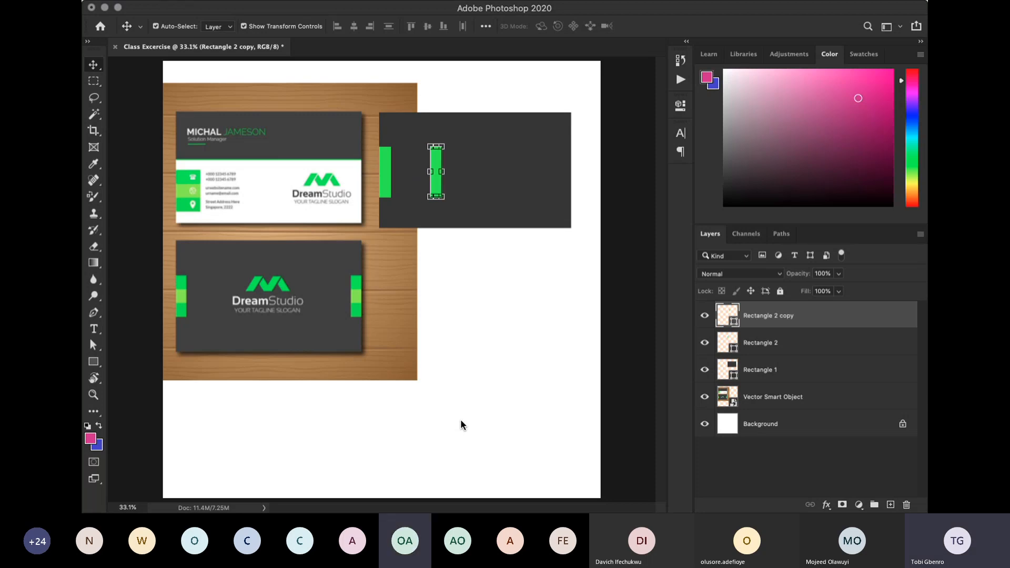
key(shift+Right)
key(shift+Right)
key(shift+Right)
key(shift+Right)
key(shift+Right)
key(shift+Right)
key(shift+Right)
key(shift+Right)
key(shift+Right)
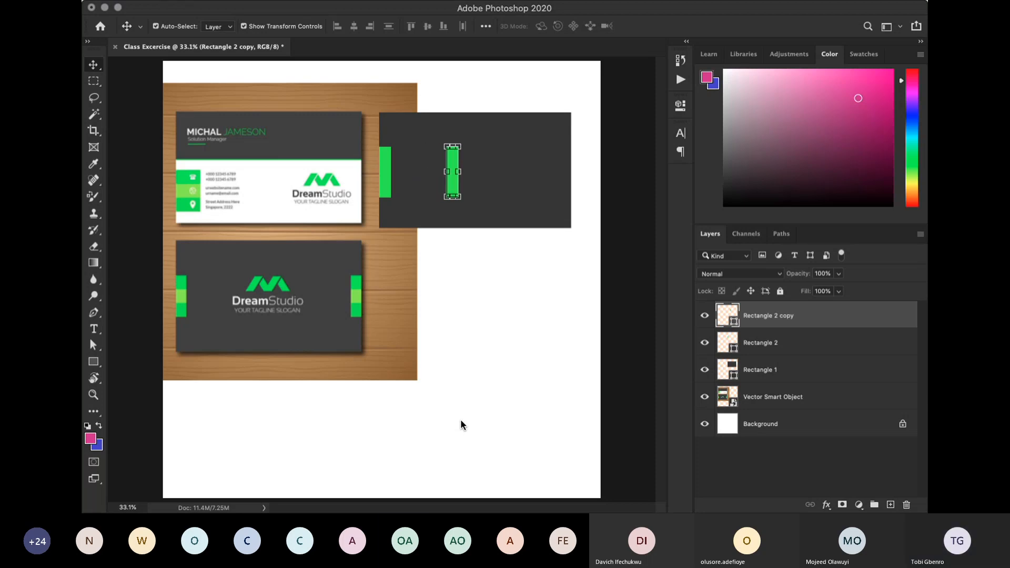
key(shift+Right)
key(shift+Right)
key(shift+Right)
key(shift+Right)
key(shift+Right)
key(shift+Right)
key(shift+Right)
key(shift+Right)
key(shift+Right)
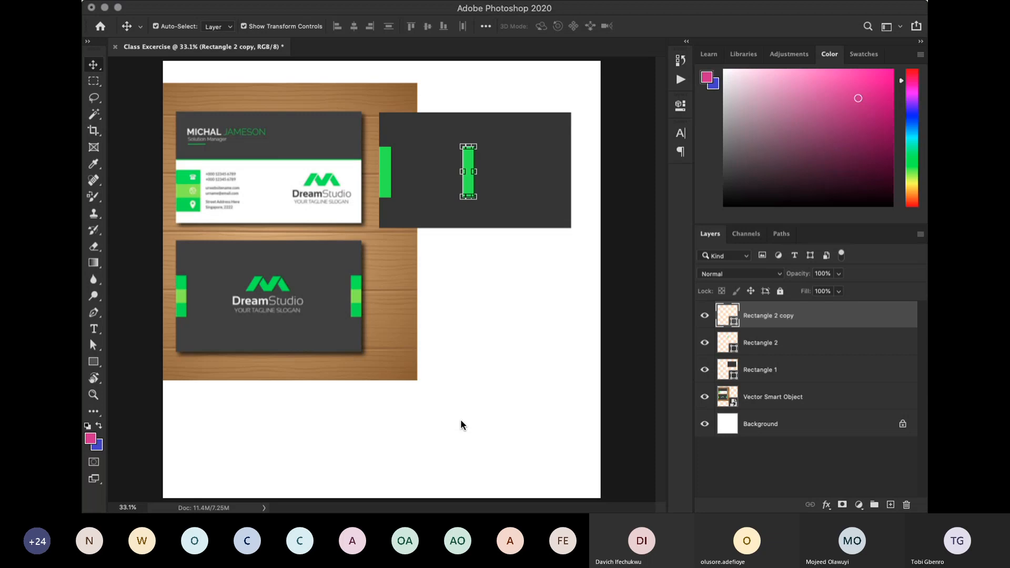
key(shift+Right)
key(shift+Right)
key(shift+Right)
key(shift+Right)
key(shift+Right)
key(shift+Right)
key(shift+Right)
key(shift+Right)
key(shift+Right)
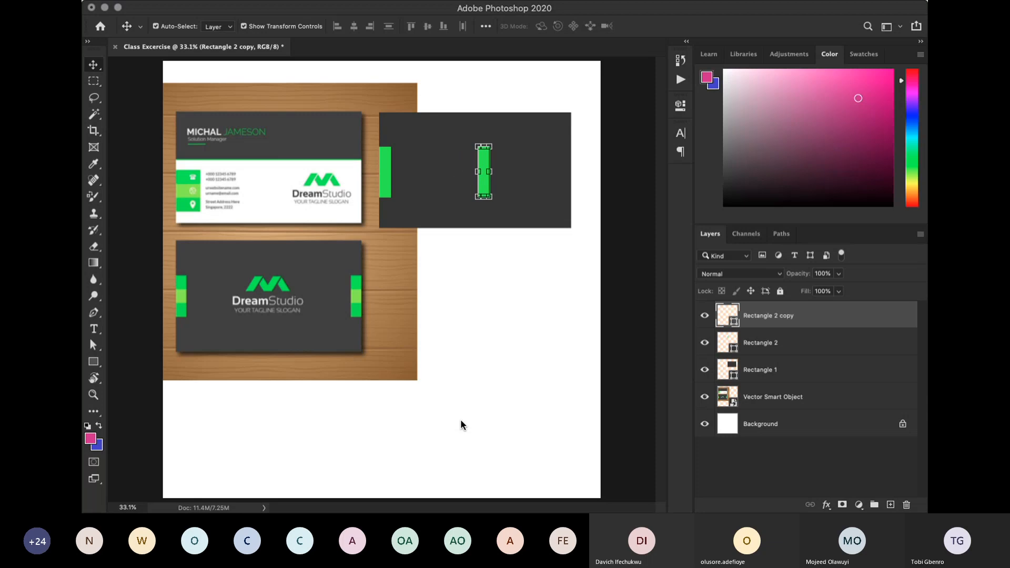
key(shift+Right)
key(shift+Right)
key(shift+Right)
key(shift+Right)
key(shift+Right)
key(shift+Right)
key(shift+Right)
key(shift+Right)
key(shift+Right)
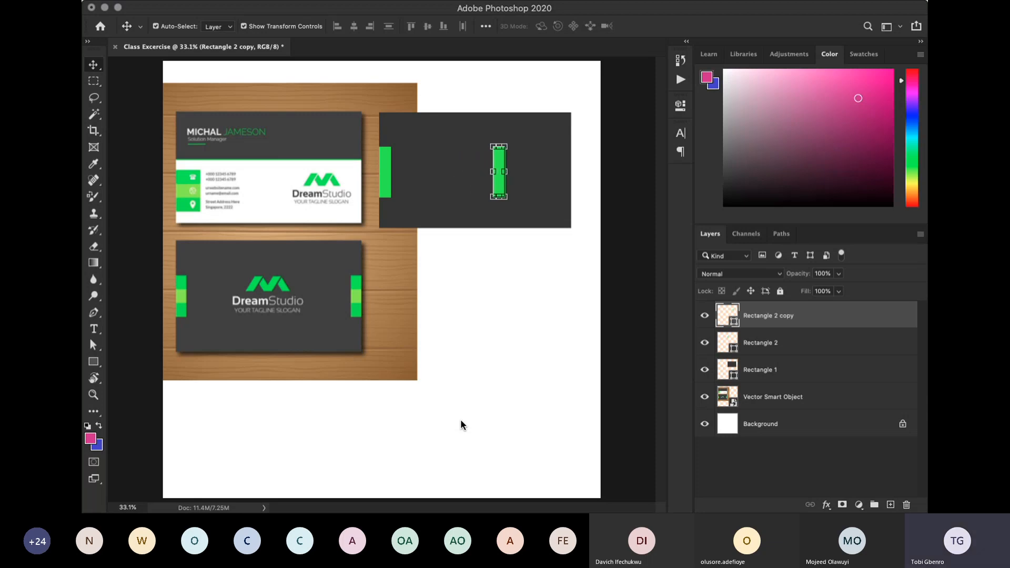
key(shift+Right)
key(shift+Right)
key(shift+Right)
key(shift+Right)
key(shift+Right)
key(shift+Right)
key(shift+Right)
key(shift+Right)
key(shift+Right)
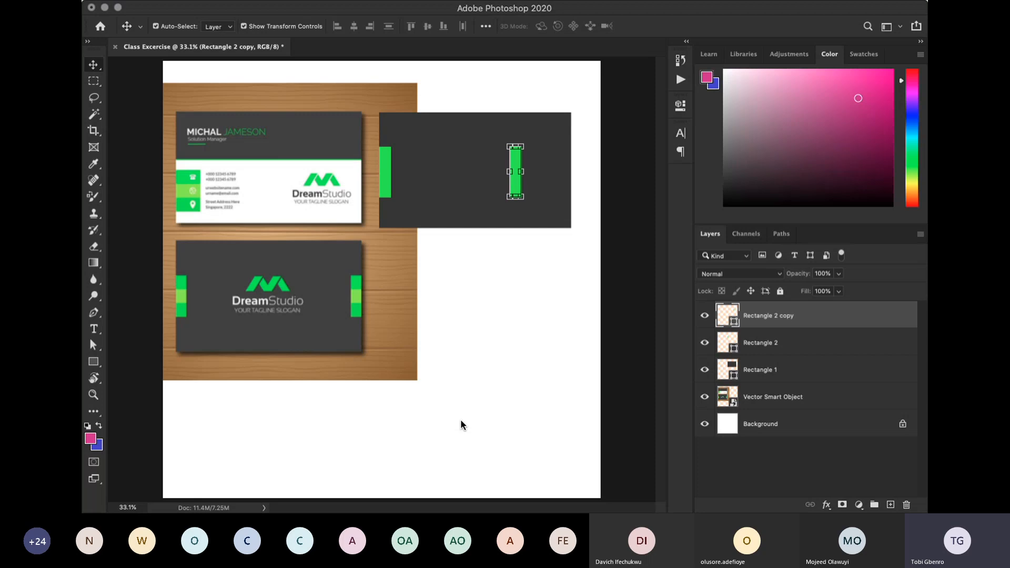
key(shift+Right)
key(shift+Right)
key(shift+Right)
key(shift+Right)
key(shift+Right)
key(shift+Right)
key(shift+Right)
key(shift+Right)
key(shift+Right)
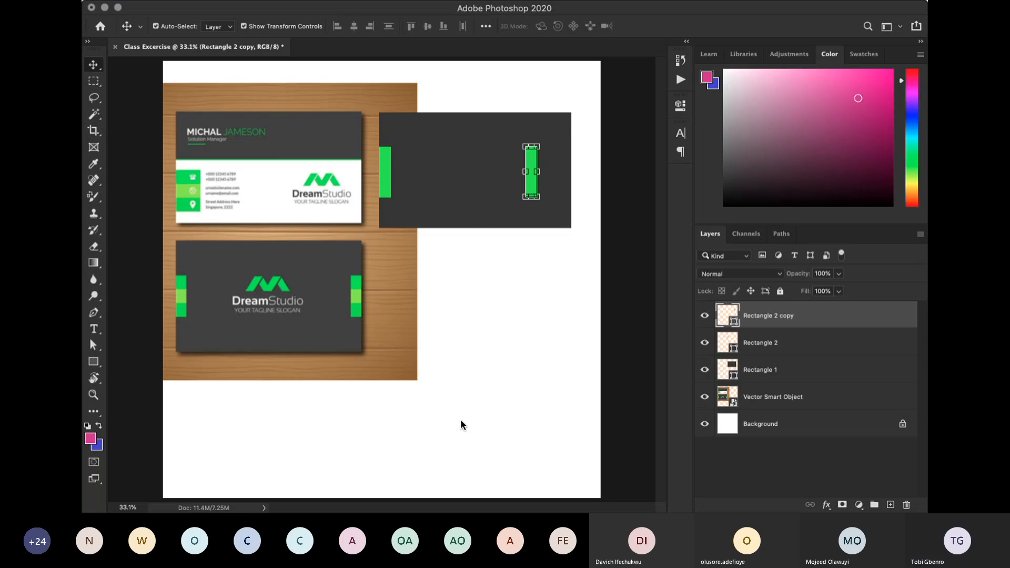
key(shift+Right)
key(shift+Right)
key(shift+Right)
key(shift+Right)
key(shift+Right)
key(shift+Right)
key(shift+Right)
key(shift+Right)
key(shift+Right)
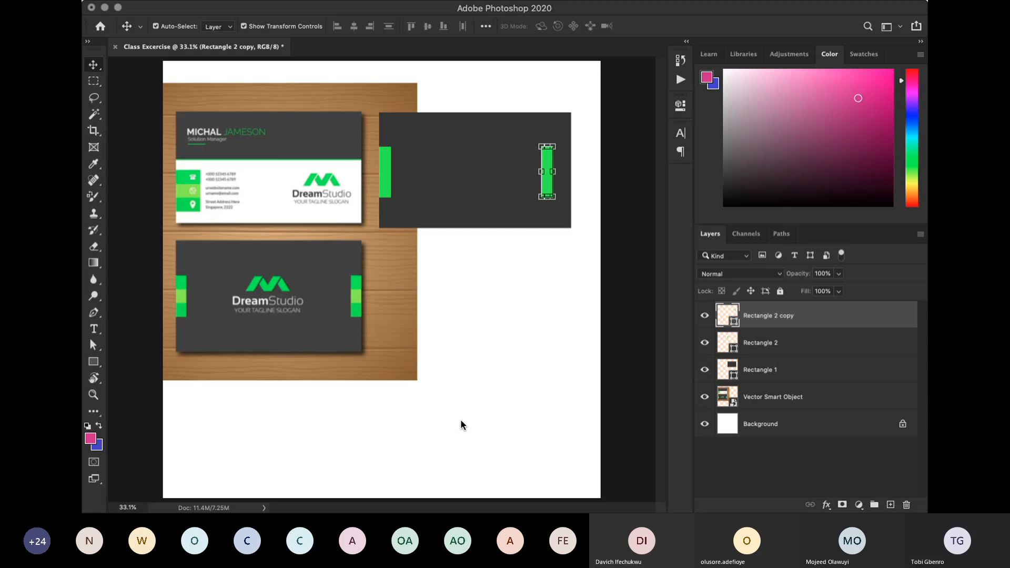
key(shift+Right)
key(shift+Right)
key(shift+Right)
key(shift+Right)
key(shift+Right)
key(shift+Right)
key(shift+Right)
key(shift+Right)
key(shift+Right)
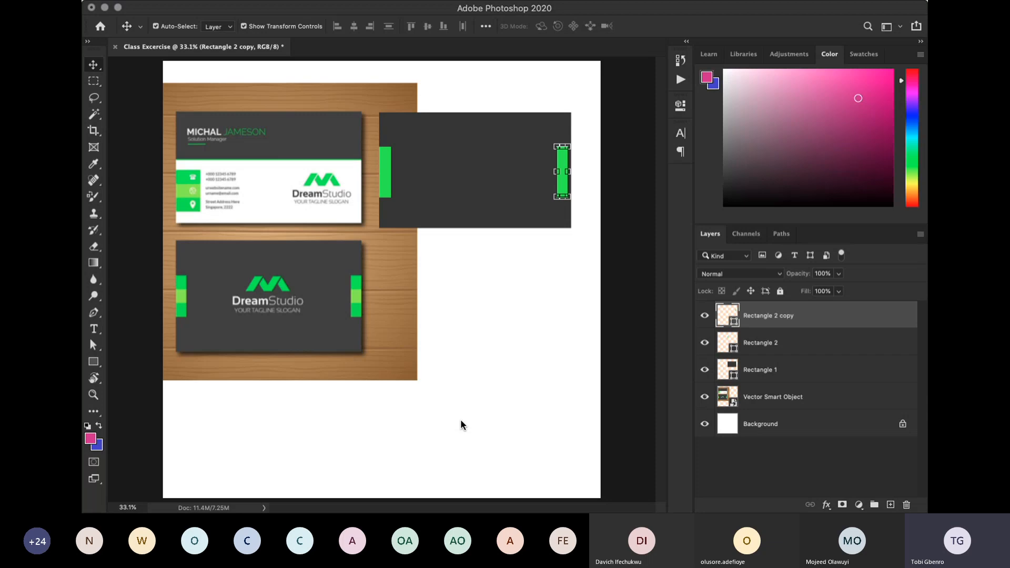
key(shift+Right)
key(shift+Right)
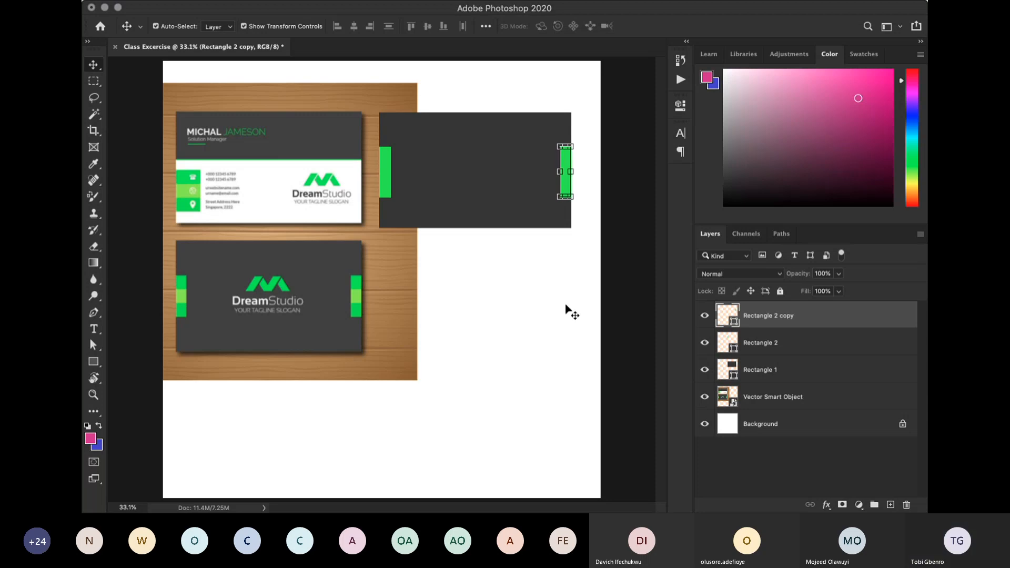
click(618, 286)
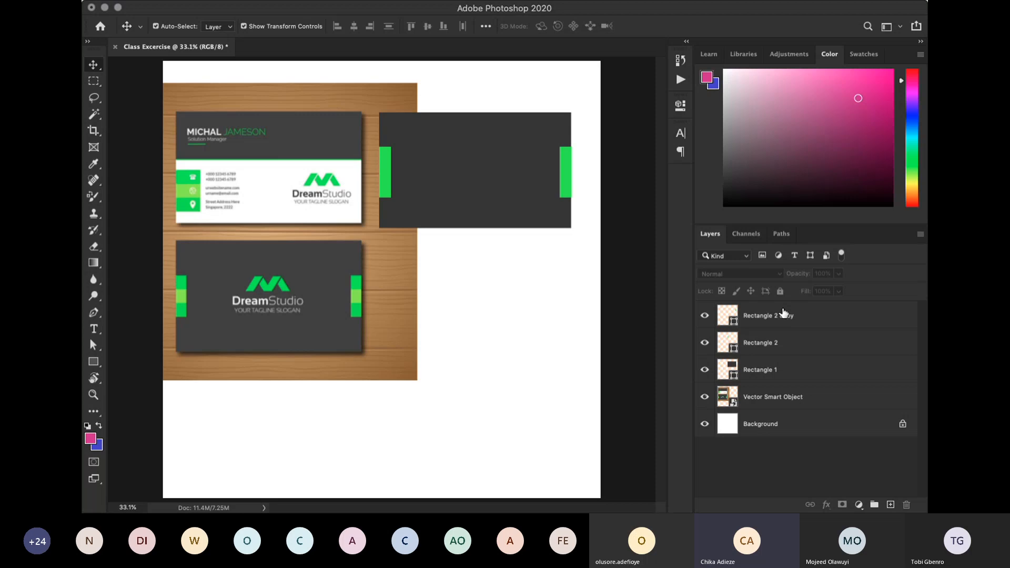
click(806, 326)
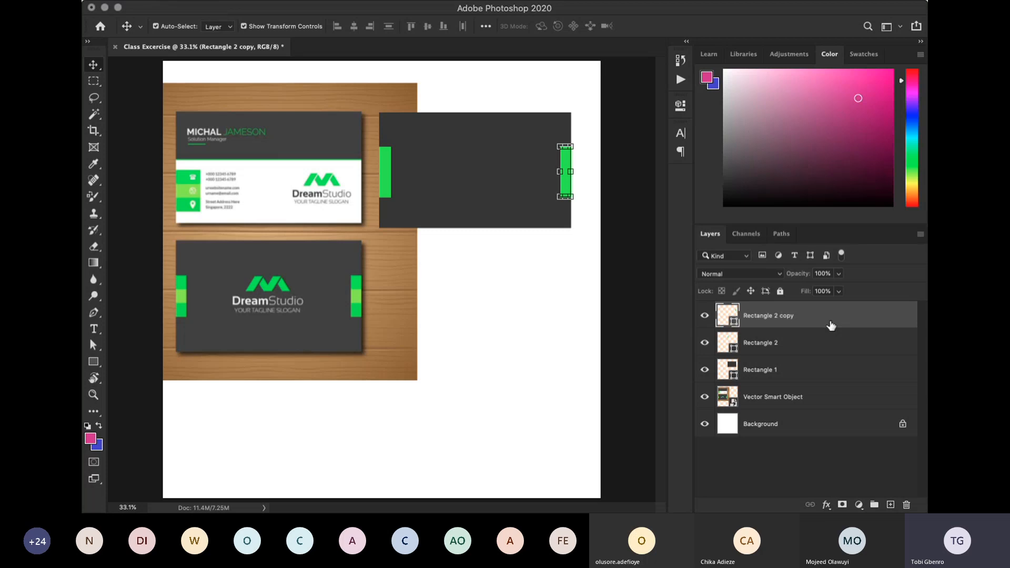
click(792, 450)
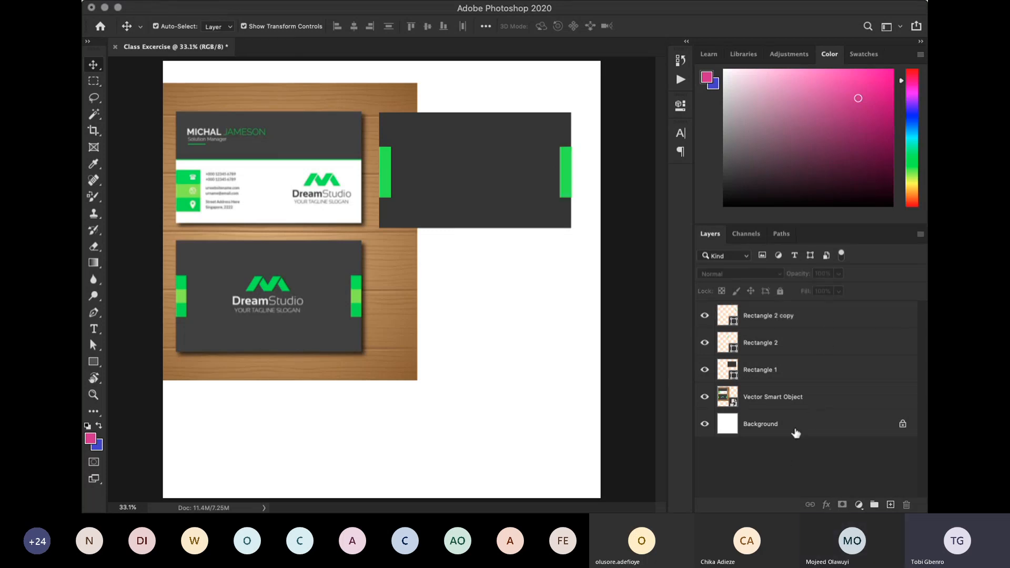
- Nudge the right-hand green strip horizontally inward and back flush with the dark rectangle's right edge, then deselect it
click(817, 317)
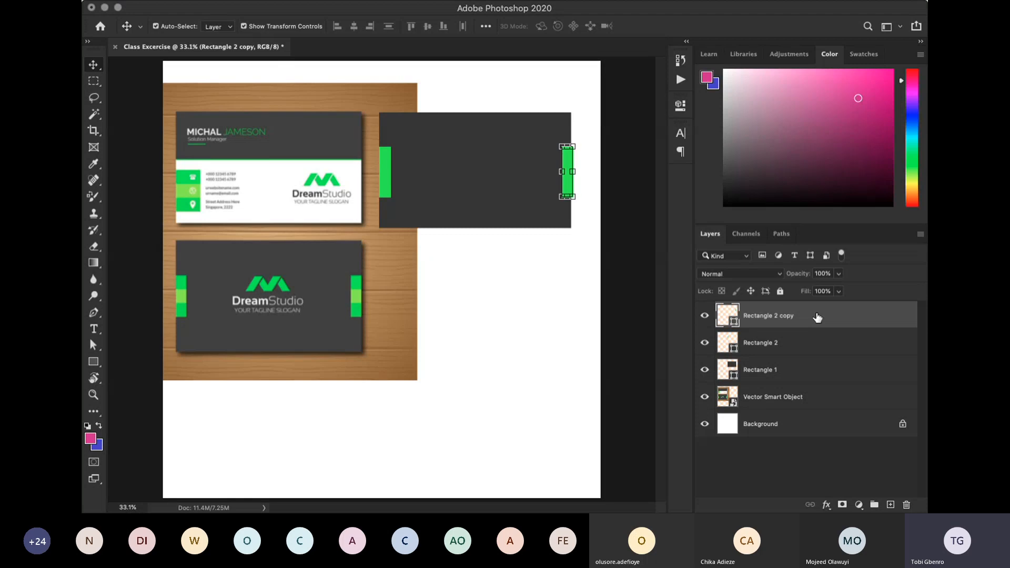
key(Left)
key(Left)
key(Left)
key(Left)
key(Left)
key(Left)
key(Left)
key(Left)
key(Left)
key(Left)
key(Left)
key(Left)
key(Left)
key(Left)
key(Left)
key(Left)
key(Left)
key(Left)
key(Left)
key(Left)
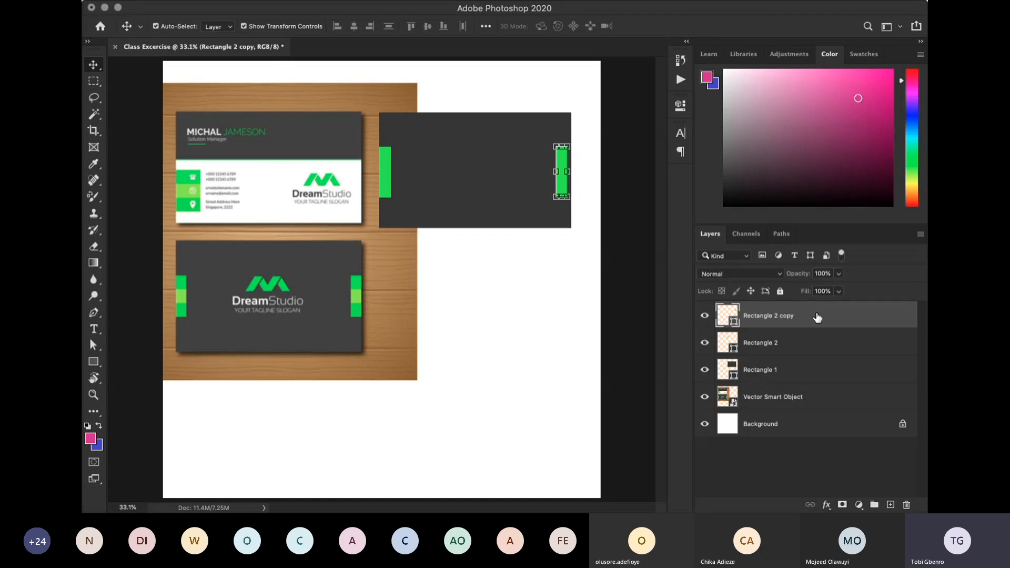
key(Right)
key(Right)
key(Right)
key(Right)
key(Right)
key(Right)
key(Right)
key(Right)
key(Right)
key(Right)
key(Right)
key(Right)
key(Right)
key(Right)
key(Right)
key(Right)
key(Right)
key(Right)
key(Right)
key(Right)
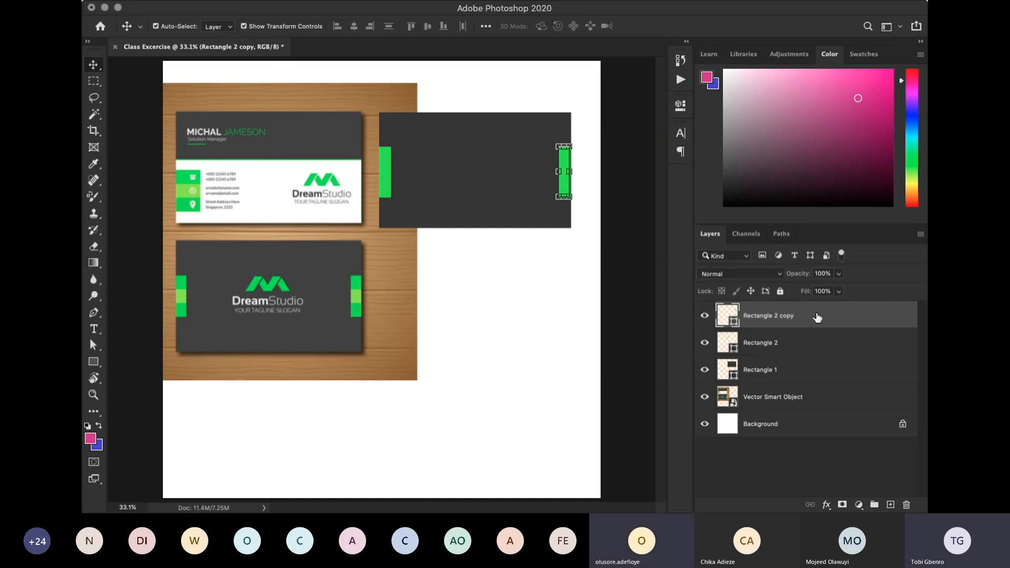
click(634, 165)
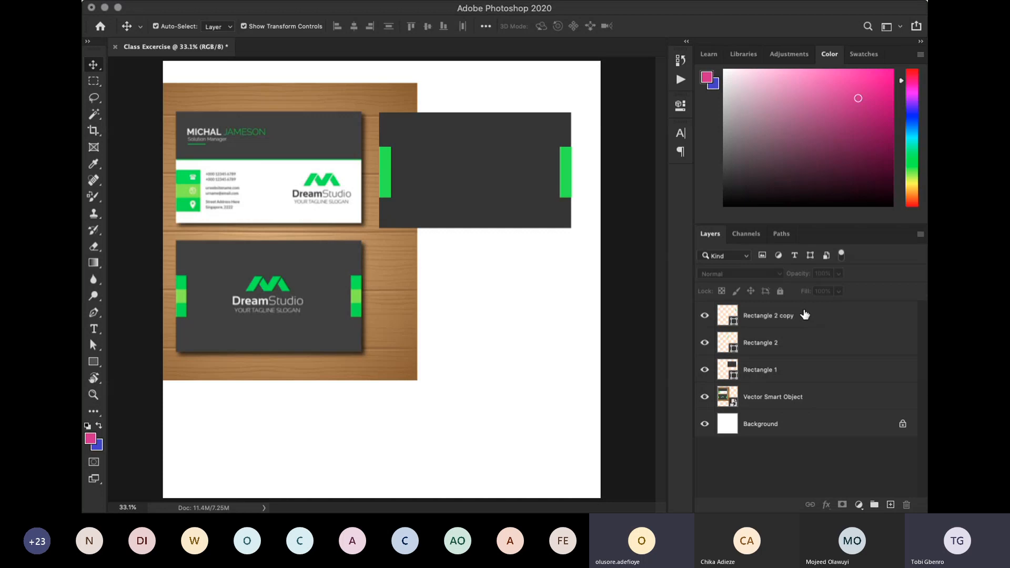
- Duplicate the left green strip's layer and nudge the copy horizontally to the right until it stands clear of the original strip
click(804, 314)
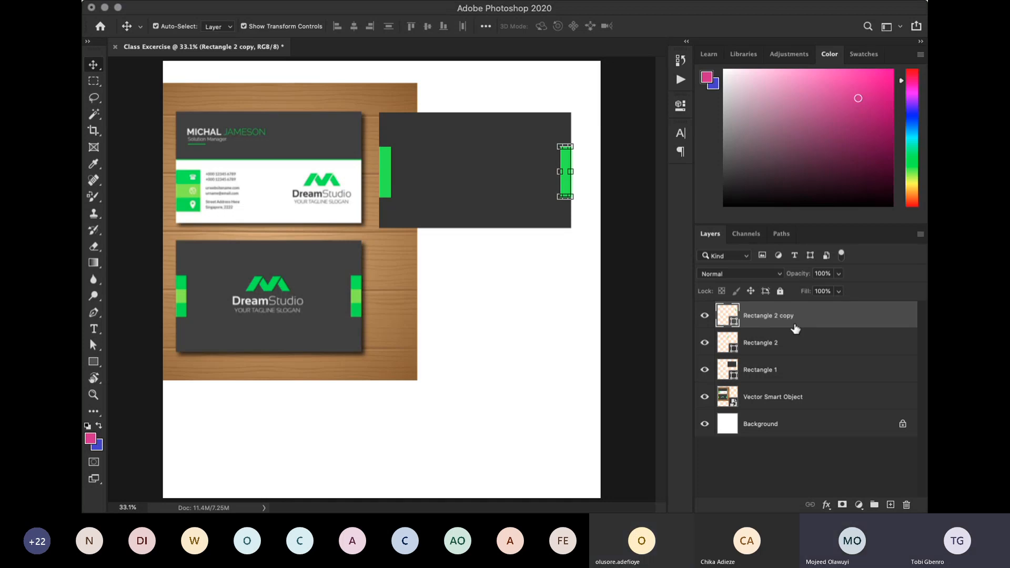
click(766, 342)
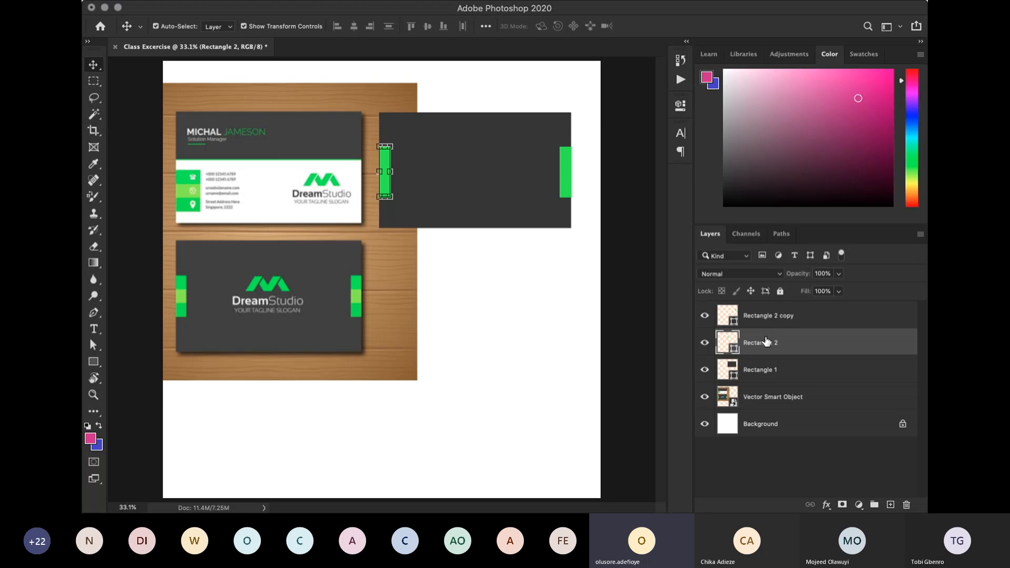
key(super)
key(super+j)
key(Right)
key(Right)
key(Right)
key(Right)
key(Right)
key(Right)
key(Right)
key(Right)
key(Right)
key(Right)
key(Right)
key(Right)
key(Right)
key(Right)
key(Right)
key(Right)
key(Right)
key(Right)
key(Right)
key(Right)
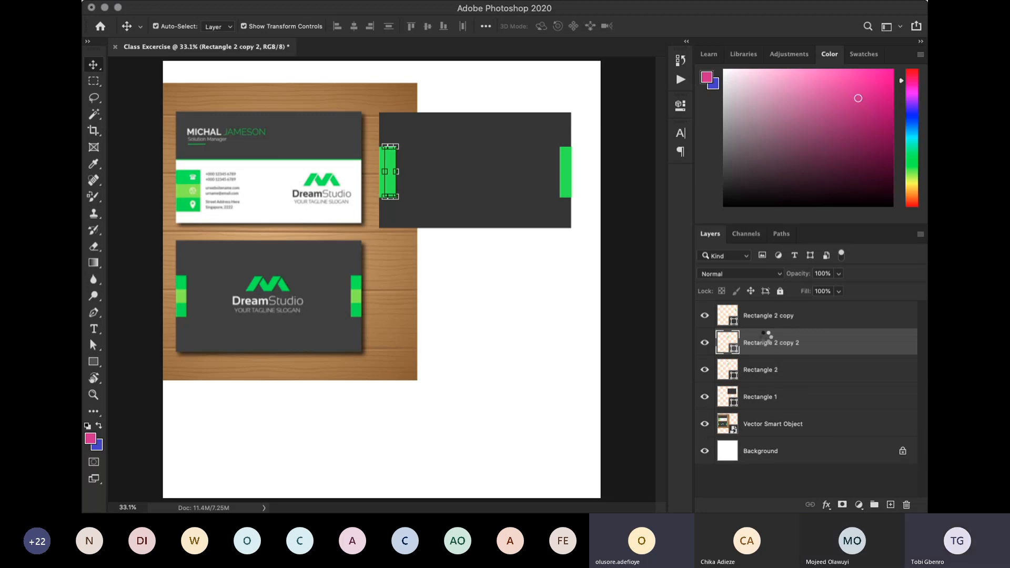
key(Right)
key(Right)
key(Right)
key(Right)
key(Right)
key(Right)
key(Right)
key(Right)
key(Right)
key(Right)
key(Right)
key(Right)
key(Right)
key(Right)
key(Right)
key(Right)
key(Right)
key(Right)
key(Right)
key(Right)
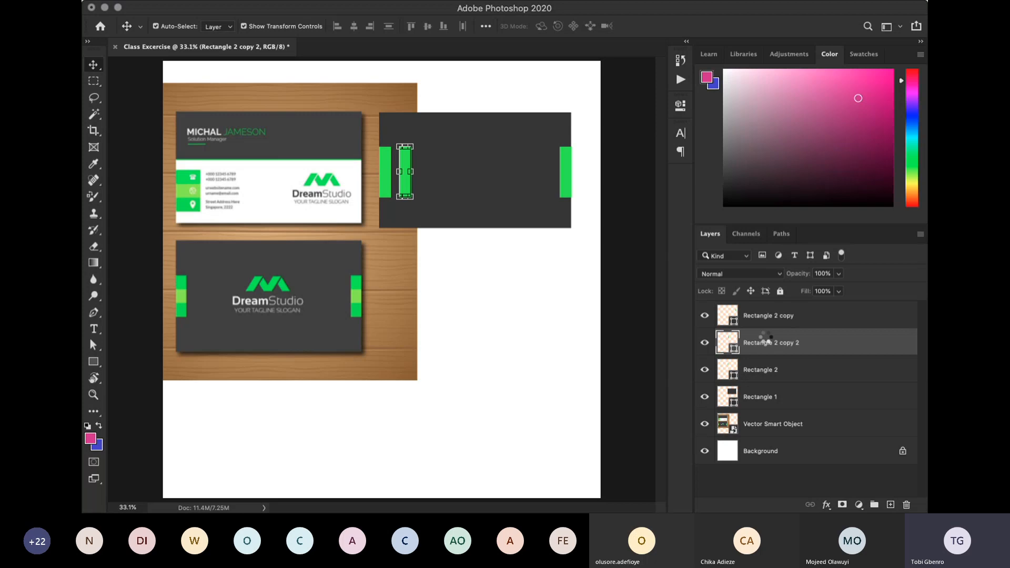
key(Right)
key(Right)
key(Right)
key(Right)
key(Right)
key(Right)
key(Right)
key(Right)
key(Right)
key(Right)
key(Right)
key(Right)
key(Right)
key(Right)
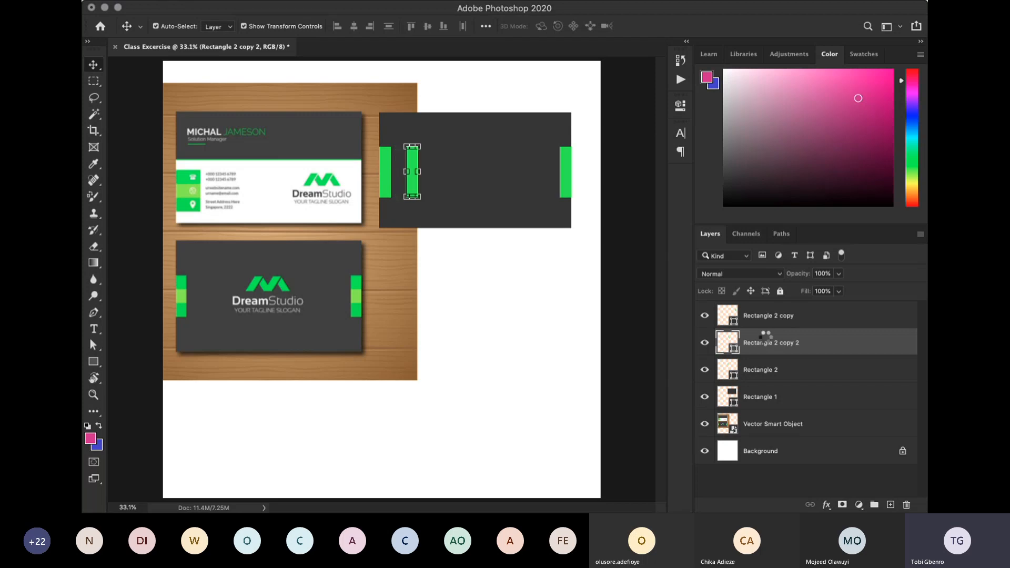
key(Right)
key(Right)
key(Right)
key(Right)
key(Right)
key(Right)
key(Right)
key(Right)
key(Right)
key(Right)
key(Right)
key(Right)
key(Right)
key(Right)
key(Right)
key(Right)
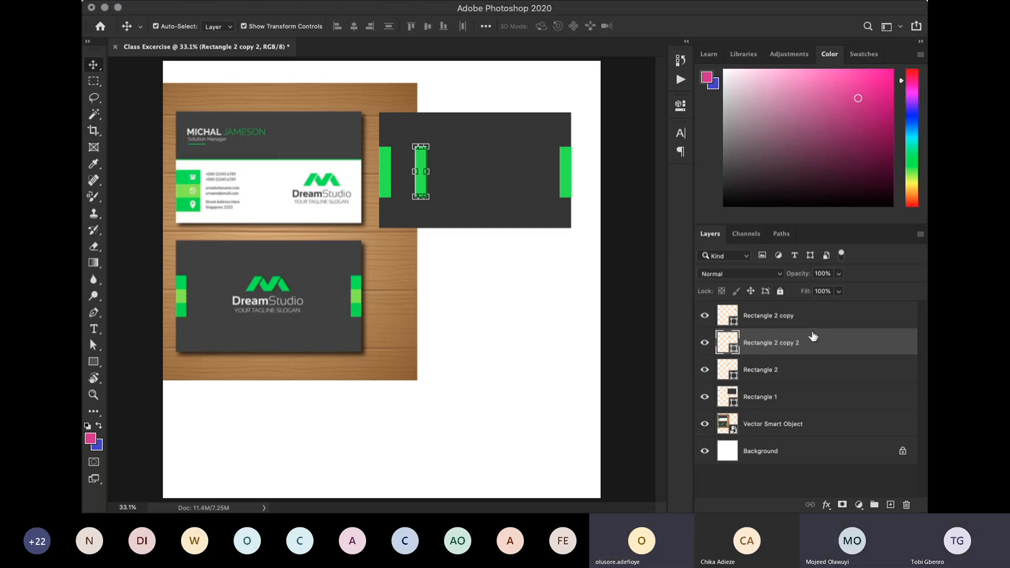
- Fully lock and unlock the layer of the inner green strip copy twice
click(780, 291)
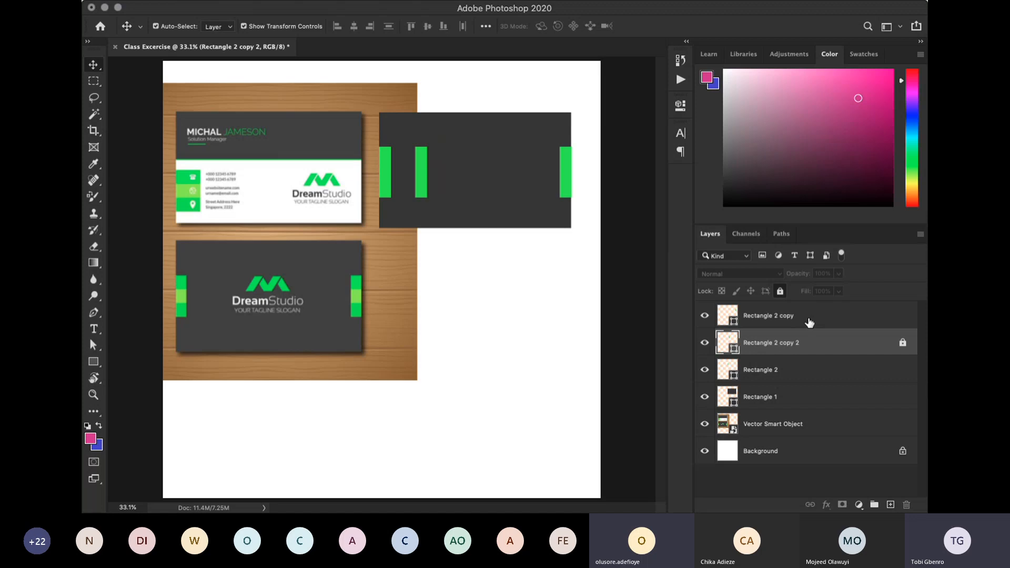
click(903, 343)
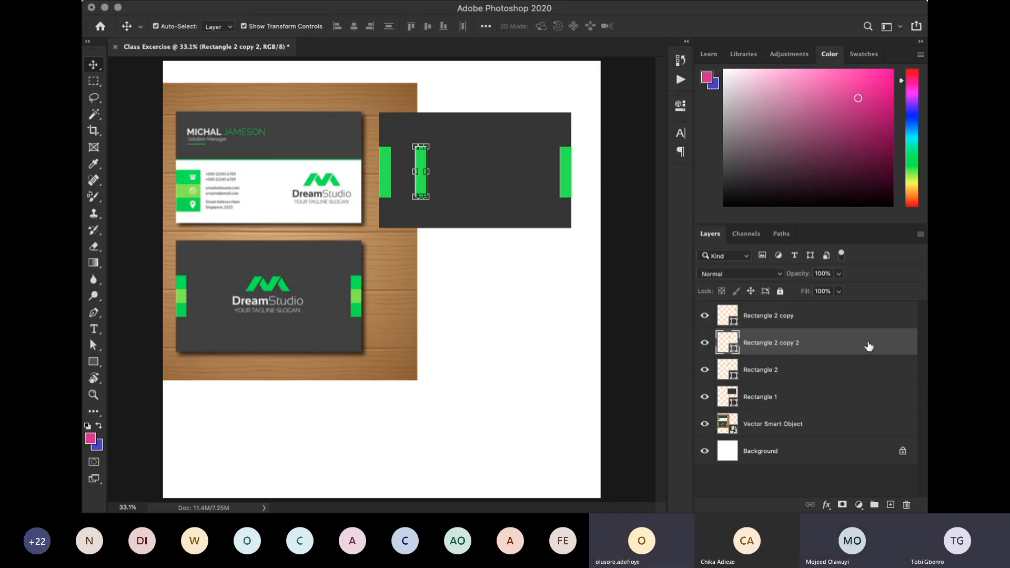
click(781, 292)
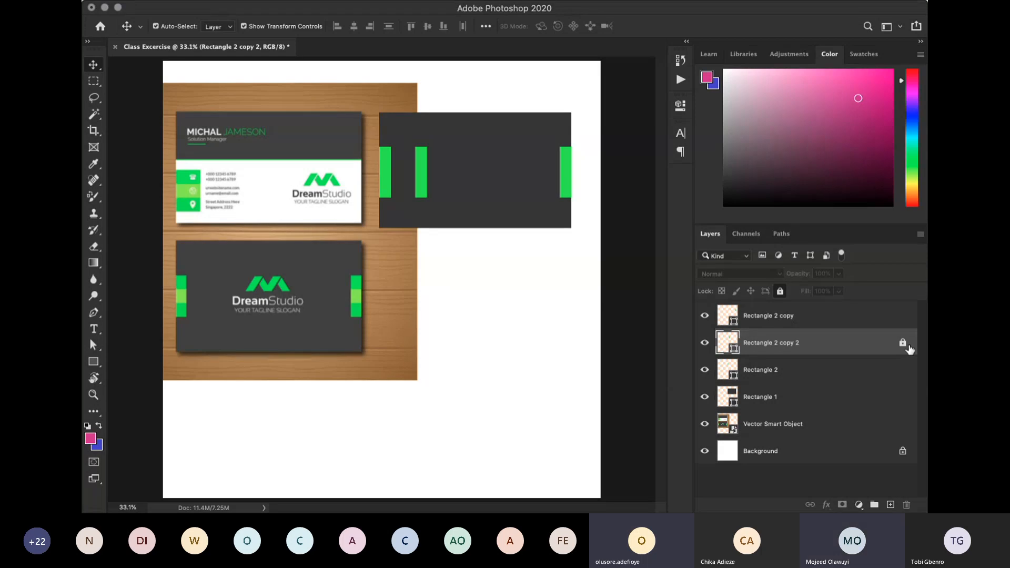
click(903, 343)
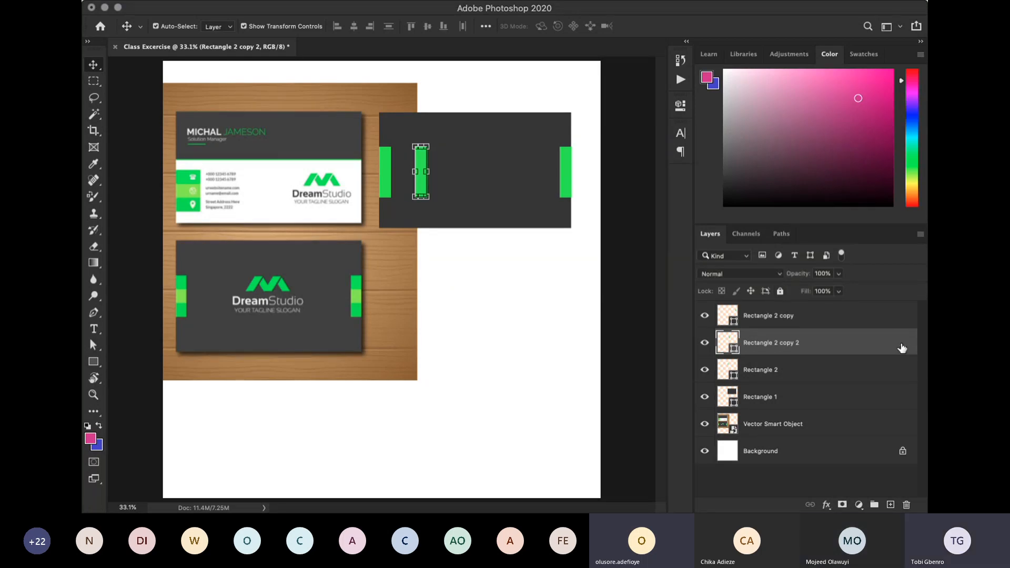
- Delete the extra green strip copy between the two side strips
click(799, 474)
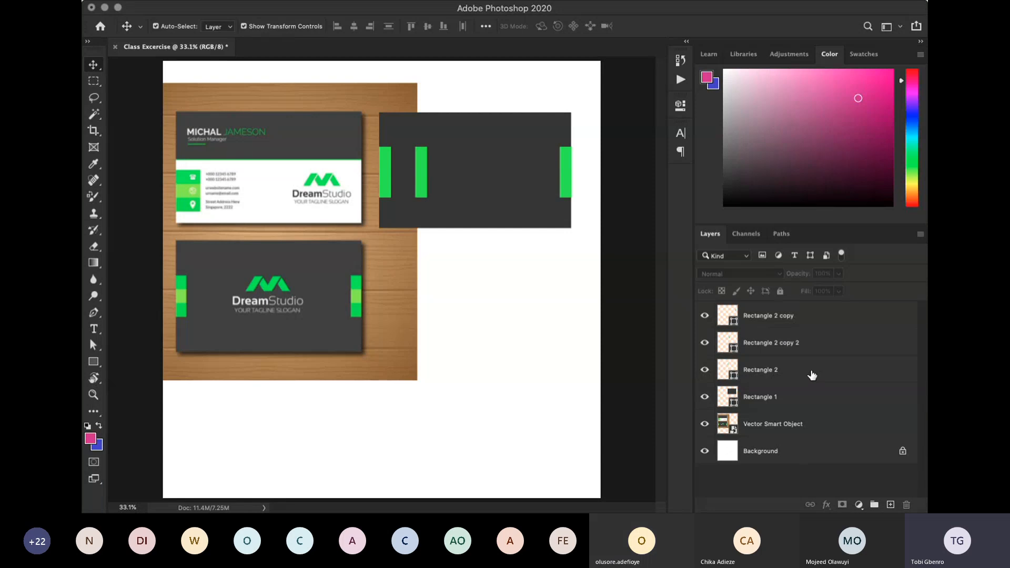
click(807, 354)
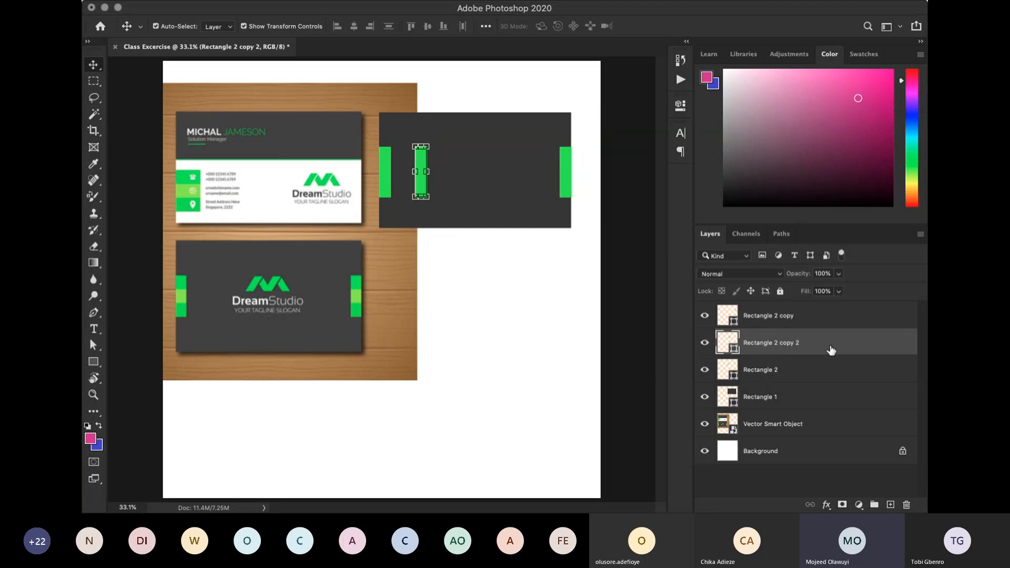
key(Delete)
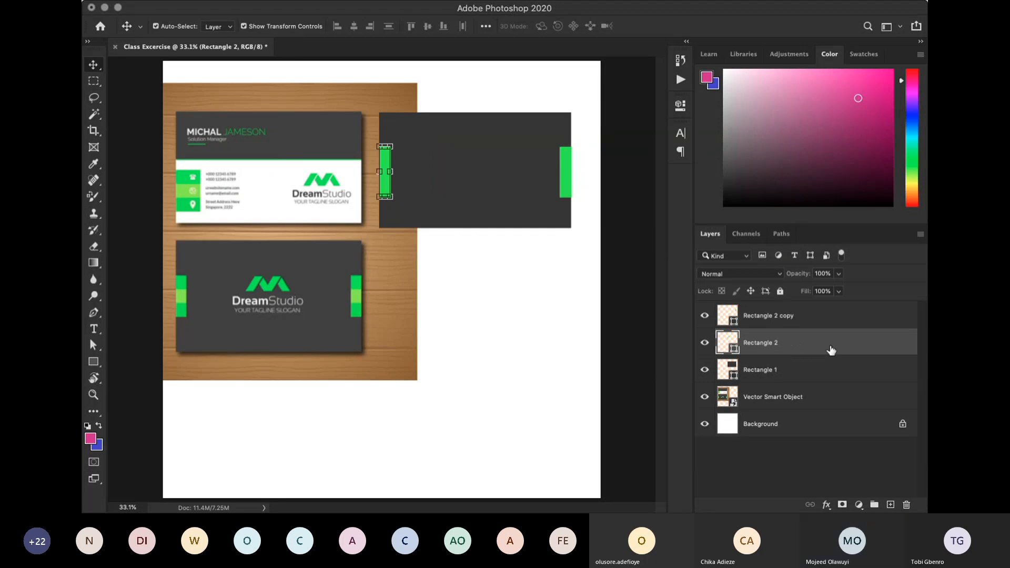
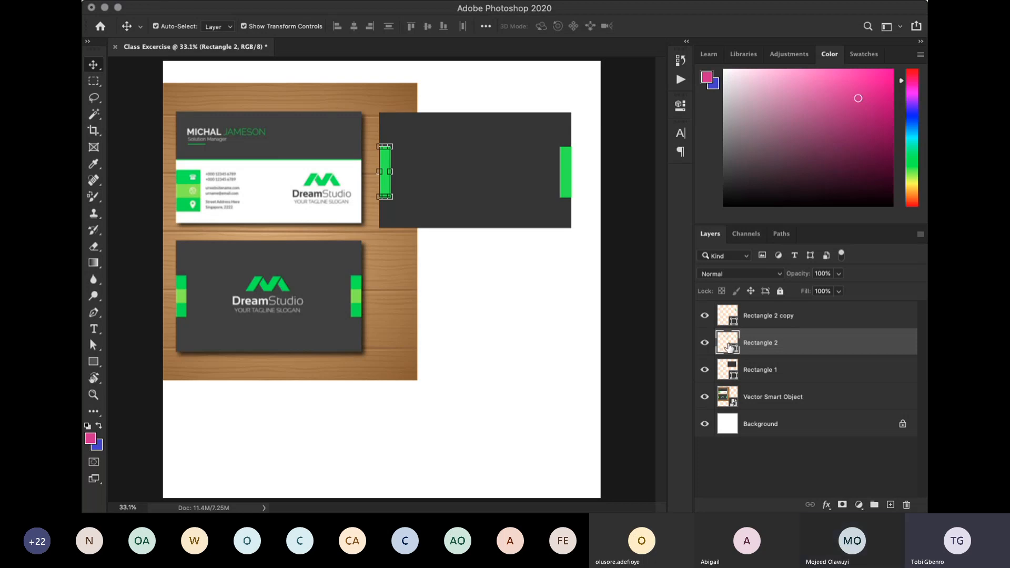
key(i)
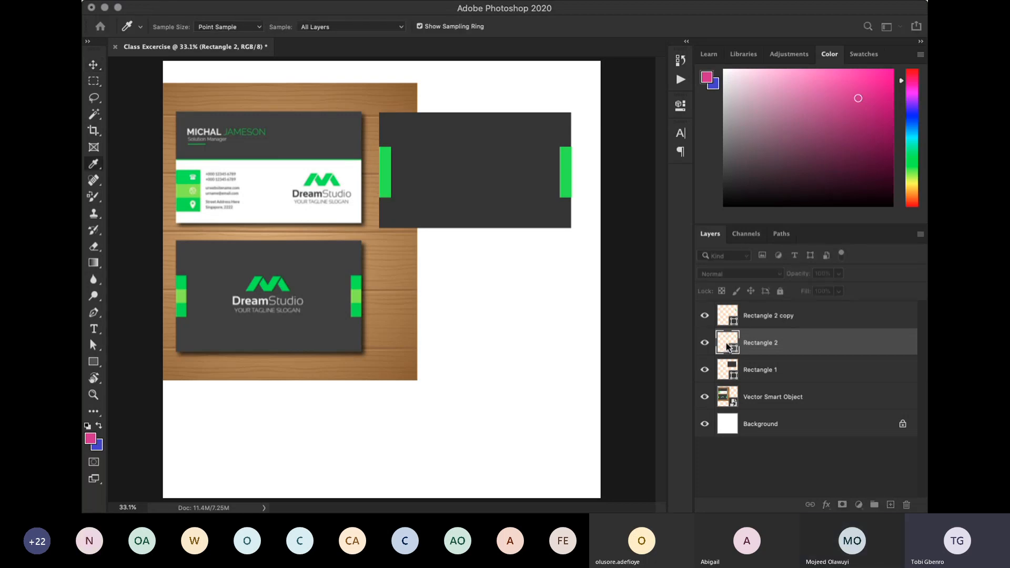
key(v)
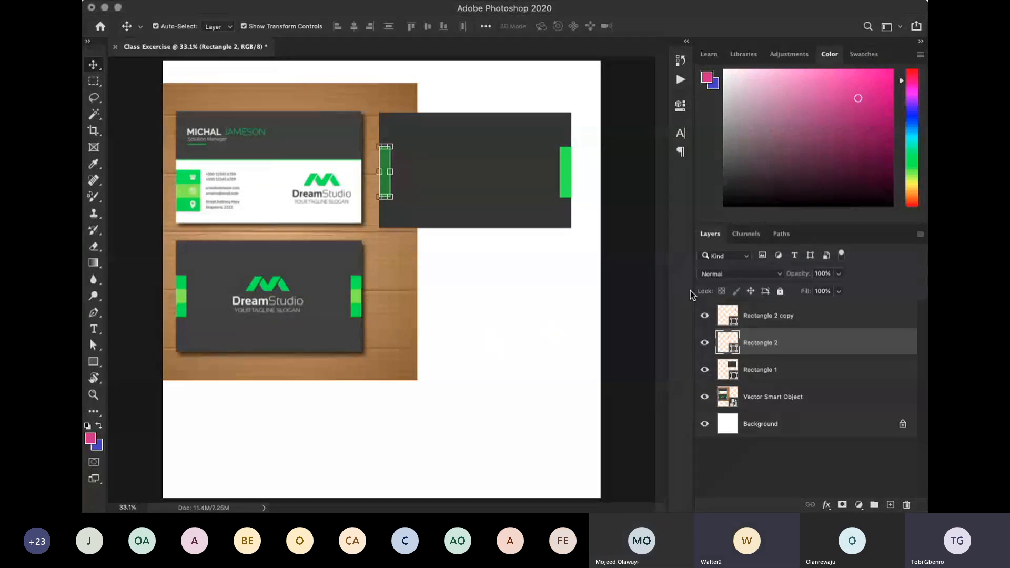
- Add the text "DreamStudio" in Pangram Bold, 3.27 pt, on the dark rectangle between the green strips
click(628, 263)
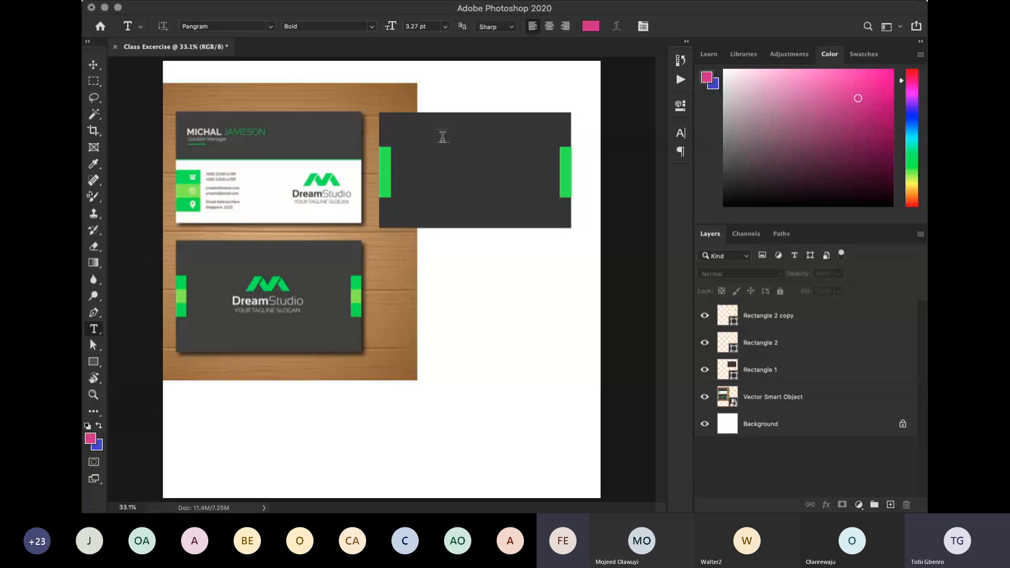
click(434, 175)
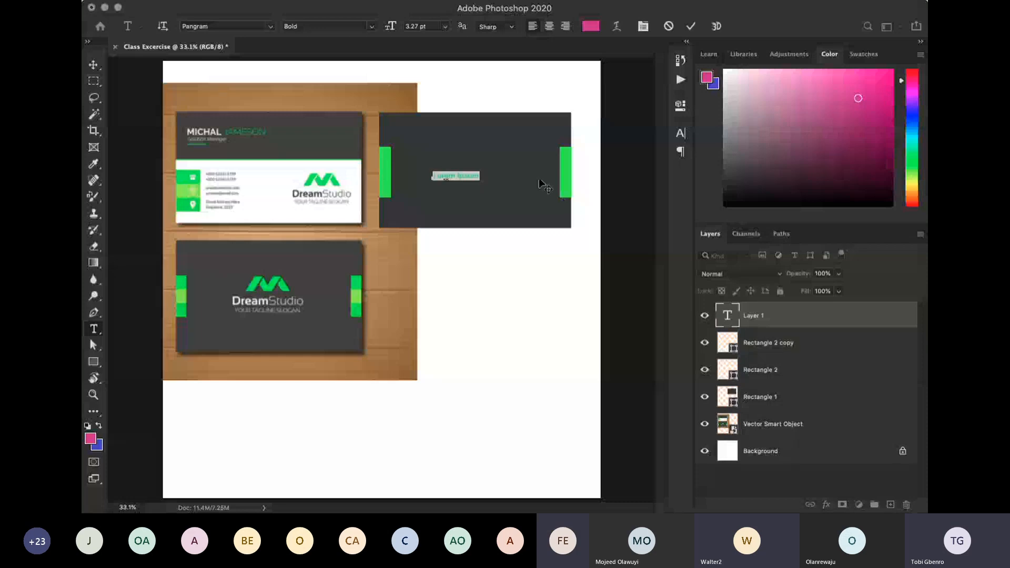
text(Dre)
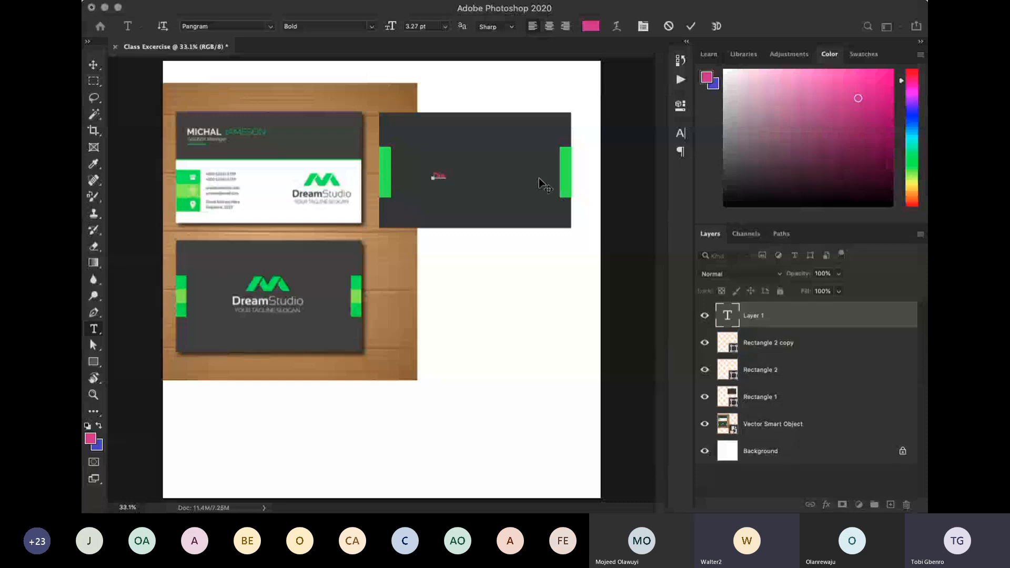
text(amStudio)
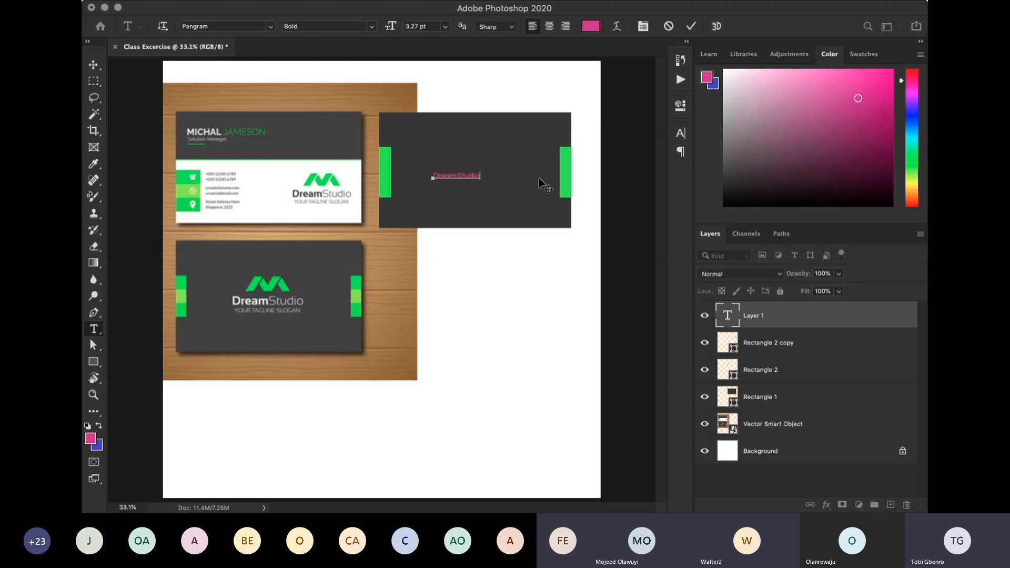
key(super+a)
click(460, 172)
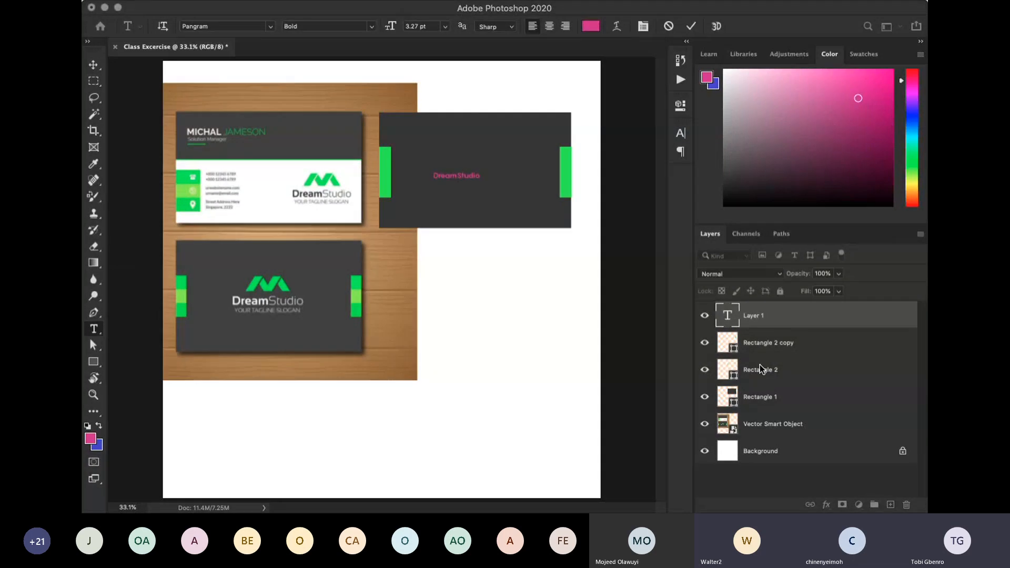
click(815, 409)
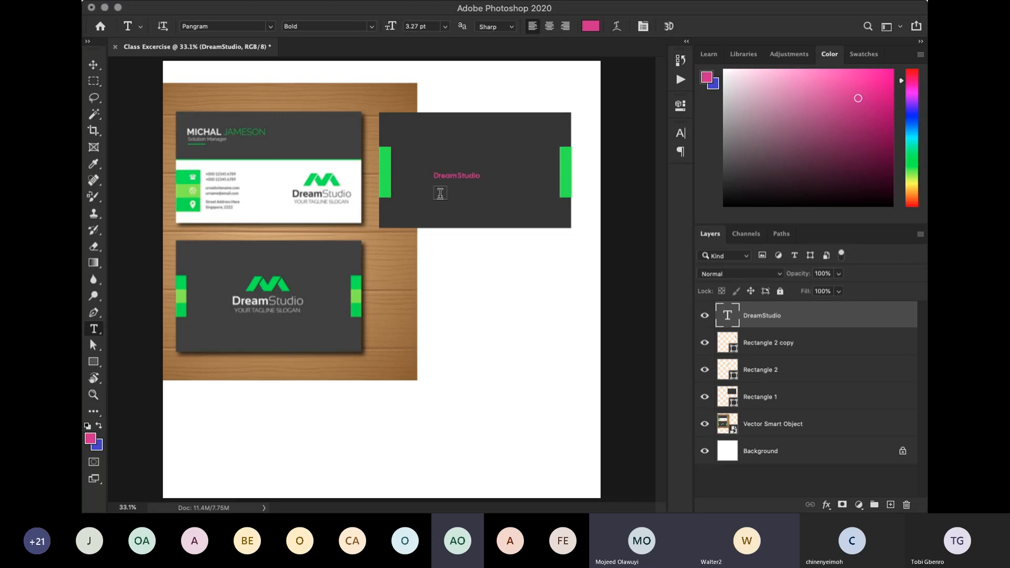
click(449, 175)
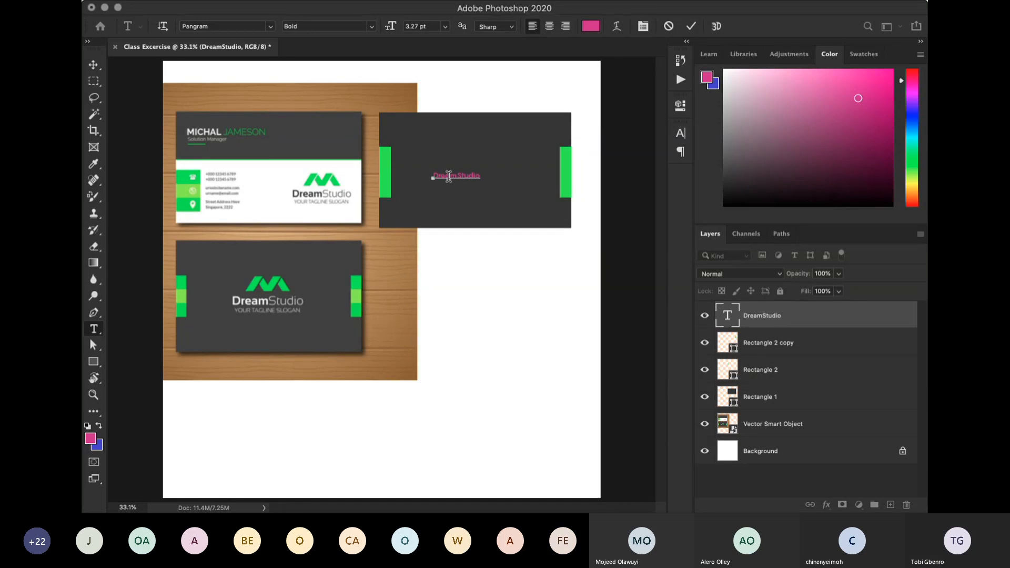
key(super+Return)
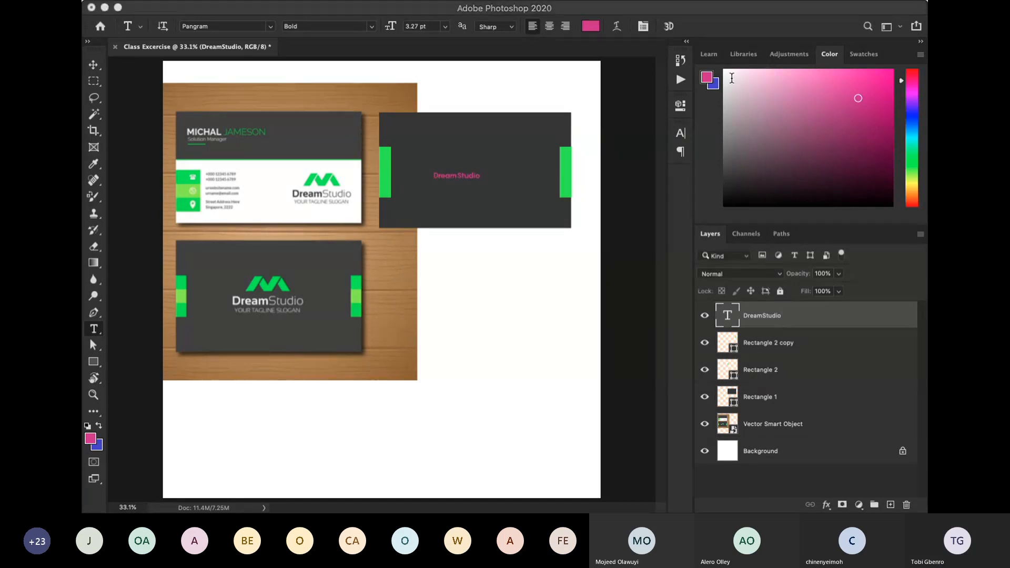
drag(573, 268, 572, 268)
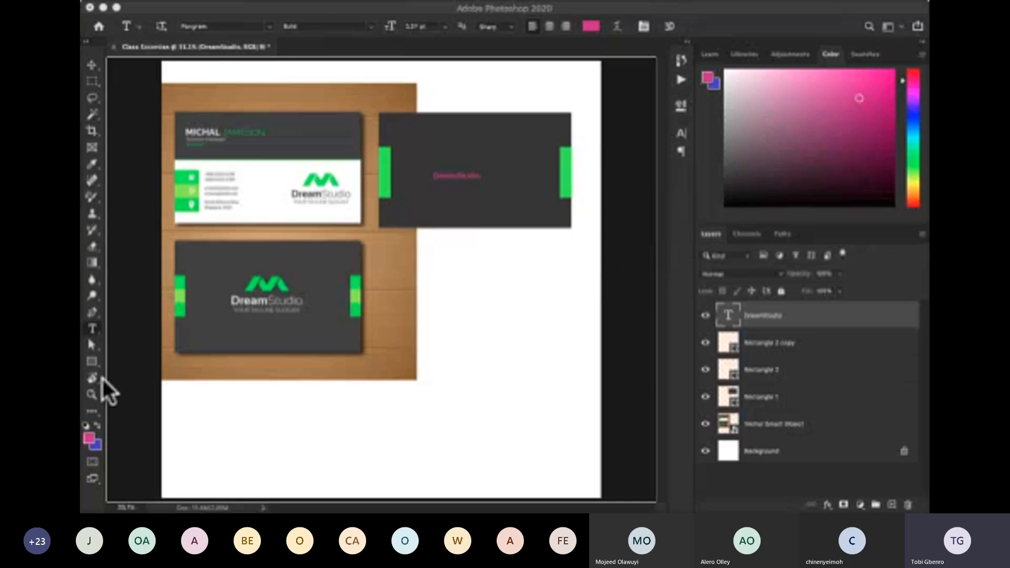
- Change the colour of the whole DreamStudio text to white and commit the edit
click(445, 175)
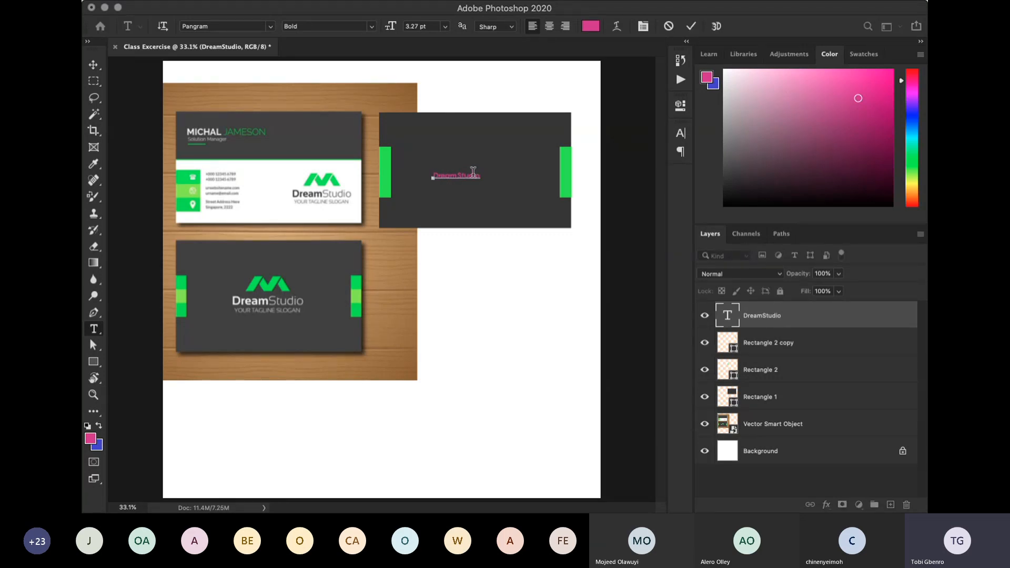
key(ctrl+a)
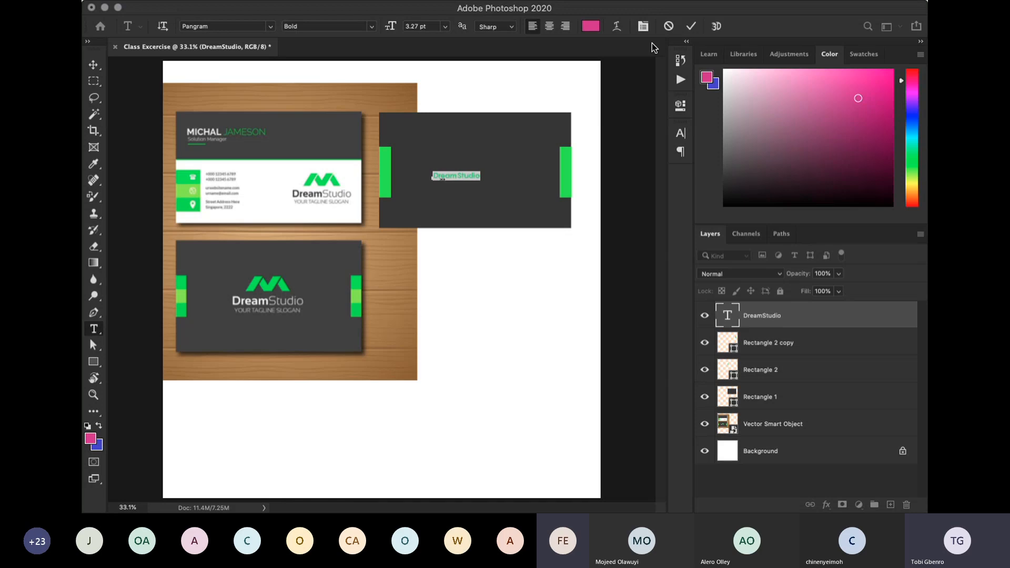
click(595, 34)
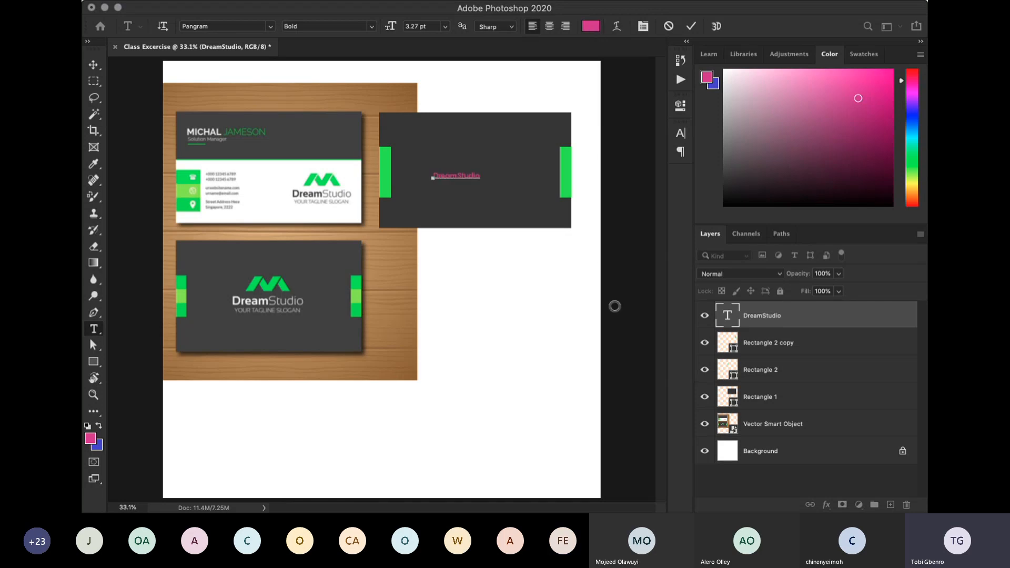
drag(612, 305, 544, 251)
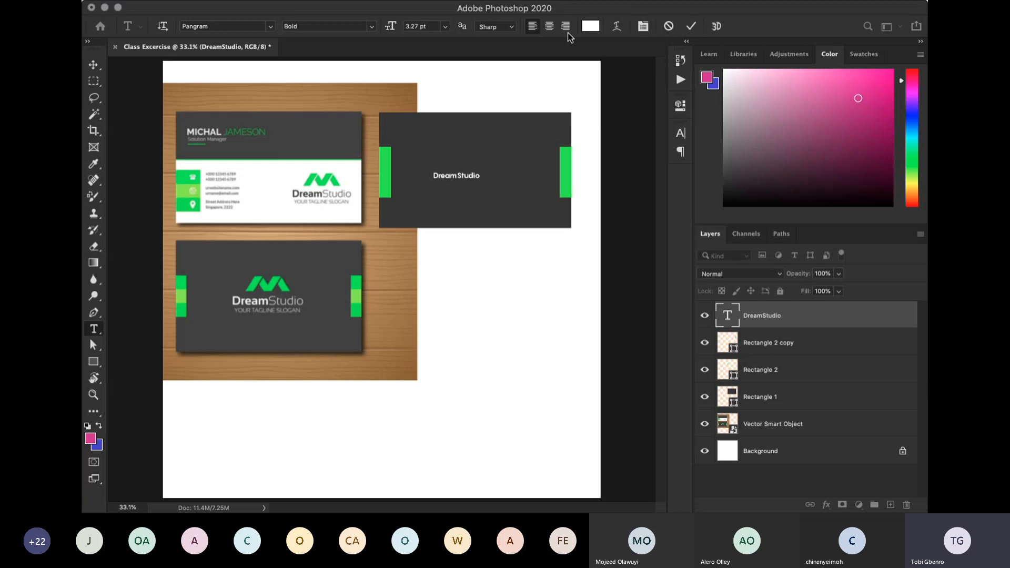
click(857, 265)
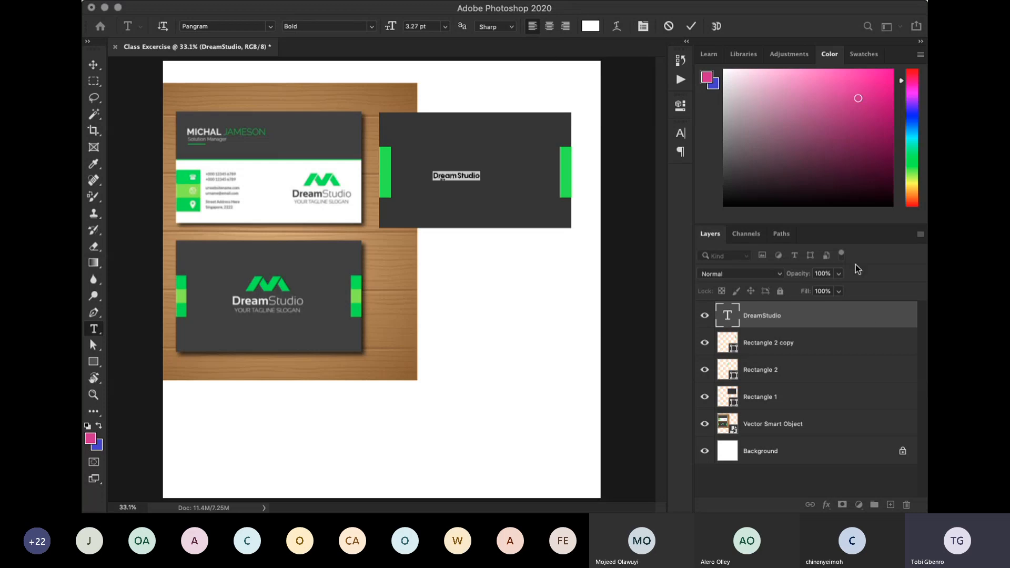
click(691, 26)
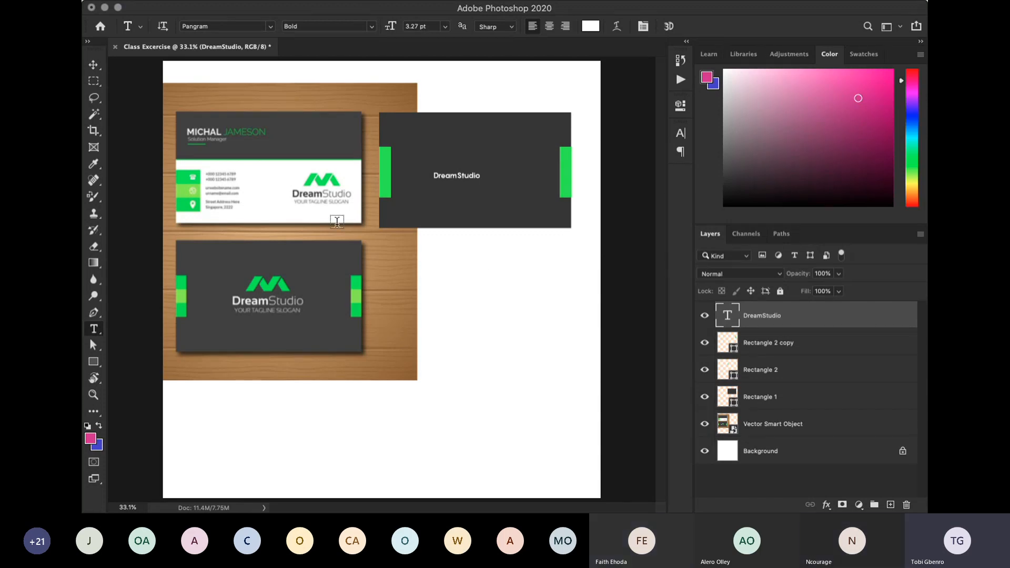
- Move the DreamStudio text to the centre of the dark rectangle between the green strips and deselect it
click(93, 65)
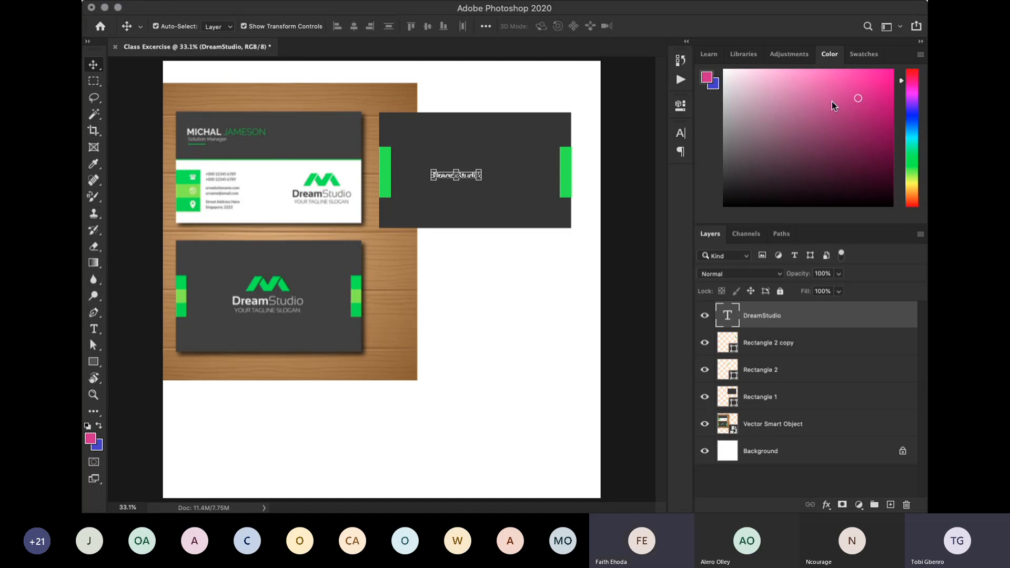
click(93, 329)
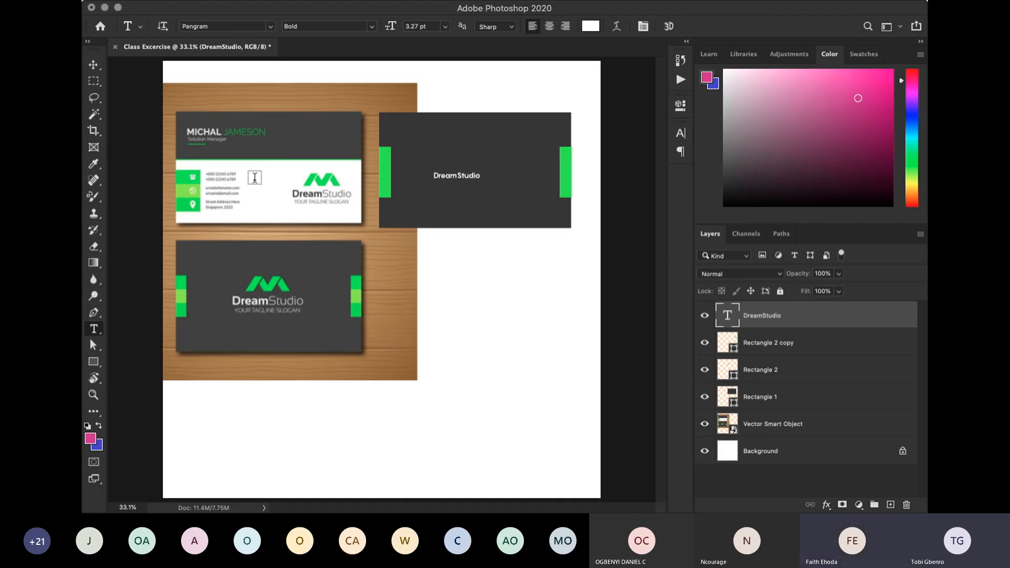
click(94, 65)
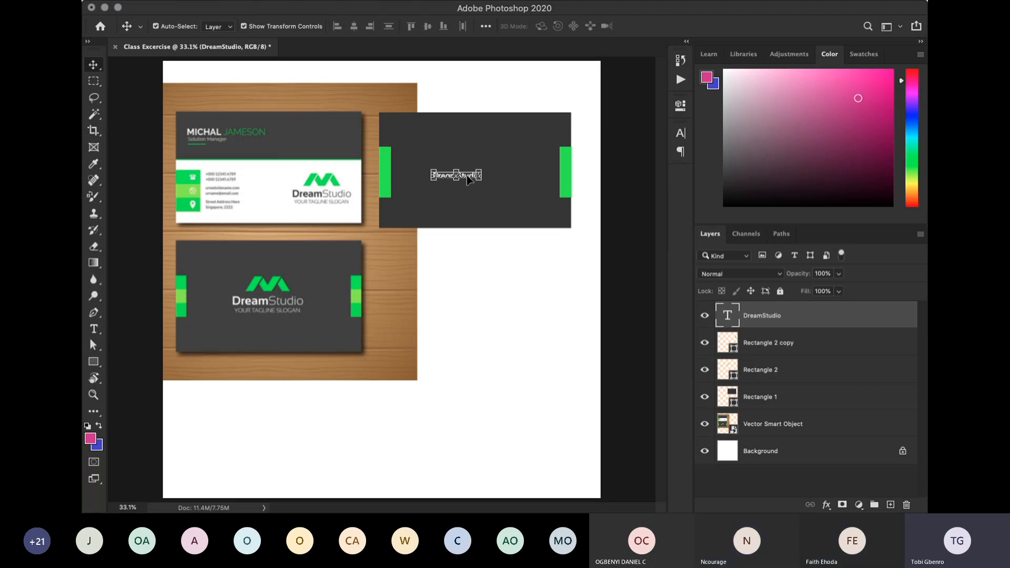
mouse_move(467, 175)
mouse_down()
mouse_move(495, 175)
mouse_move(454, 169)
mouse_move(492, 153)
mouse_move(485, 147)
mouse_move(502, 158)
mouse_move(468, 150)
mouse_move(490, 184)
mouse_move(510, 162)
mouse_move(475, 183)
mouse_move(480, 174)
mouse_up()
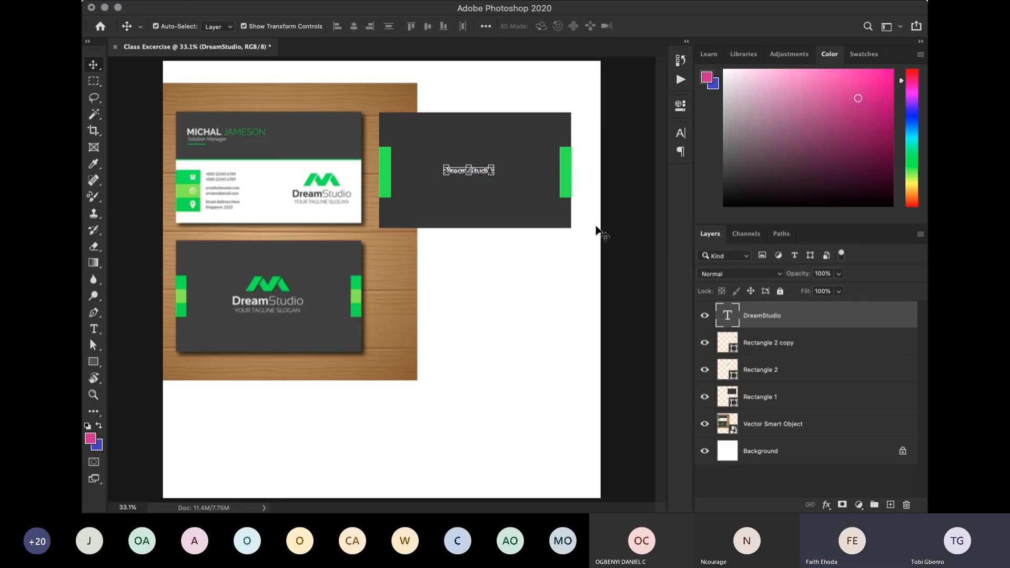
click(636, 256)
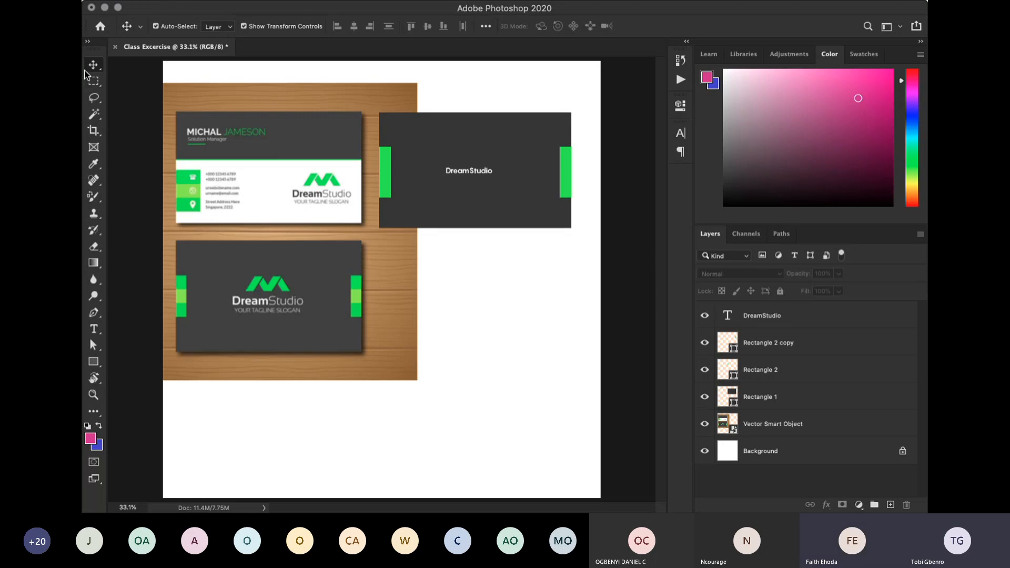
- Try moving the green strips, dark rectangle and DreamStudio text apart, undo all these moves and deselect everything
click(388, 189)
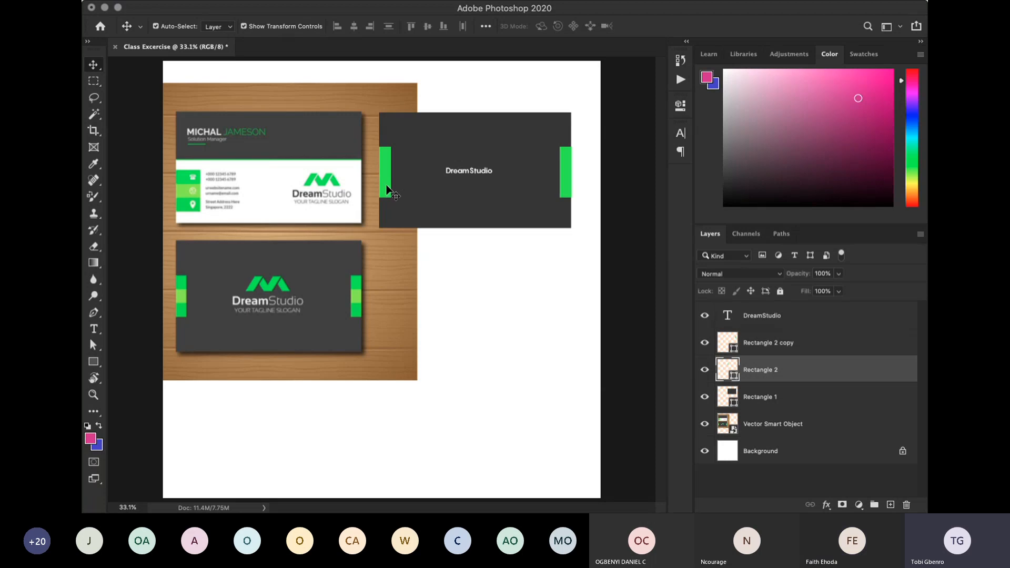
mouse_move(387, 190)
mouse_down()
mouse_move(448, 163)
mouse_move(403, 184)
mouse_up()
key(super+z)
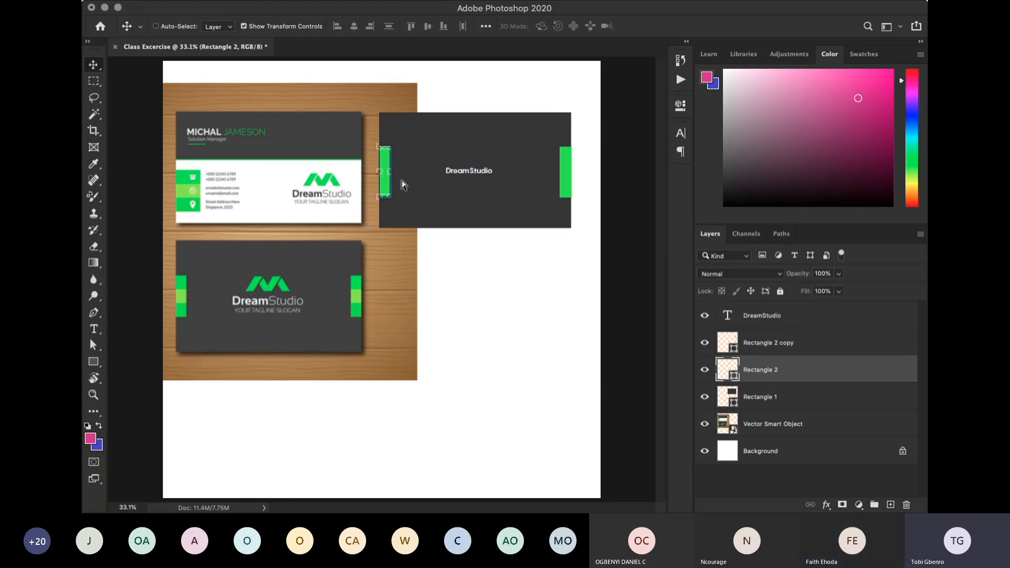
drag(566, 184, 461, 106)
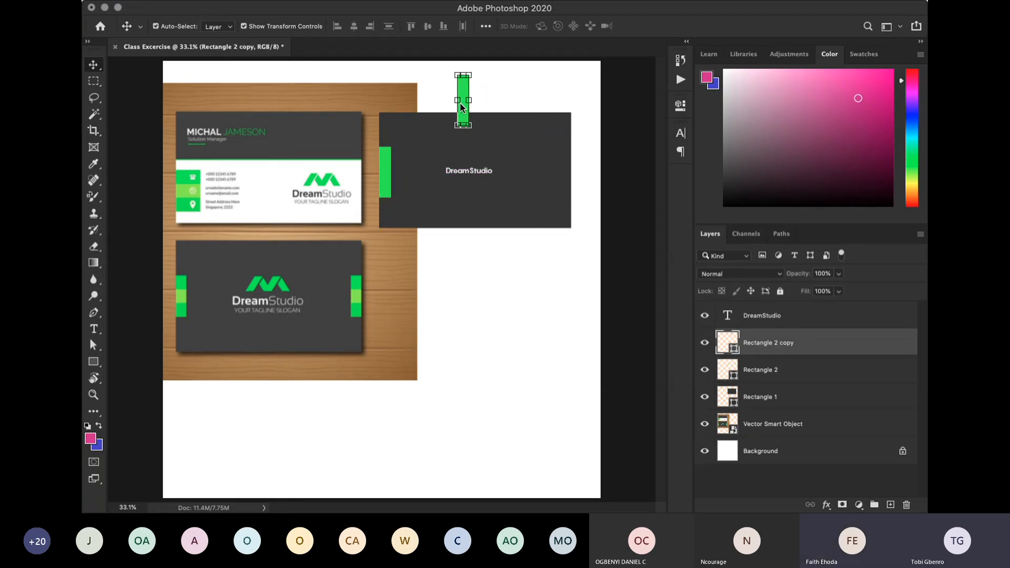
drag(468, 202, 552, 311)
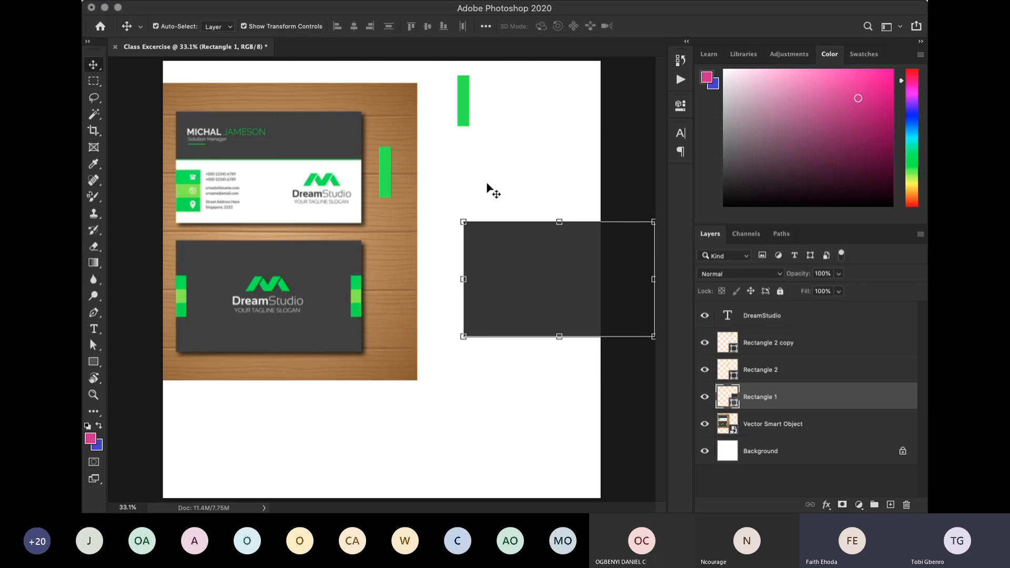
drag(474, 176, 535, 224)
drag(460, 162, 546, 203)
drag(490, 170, 557, 276)
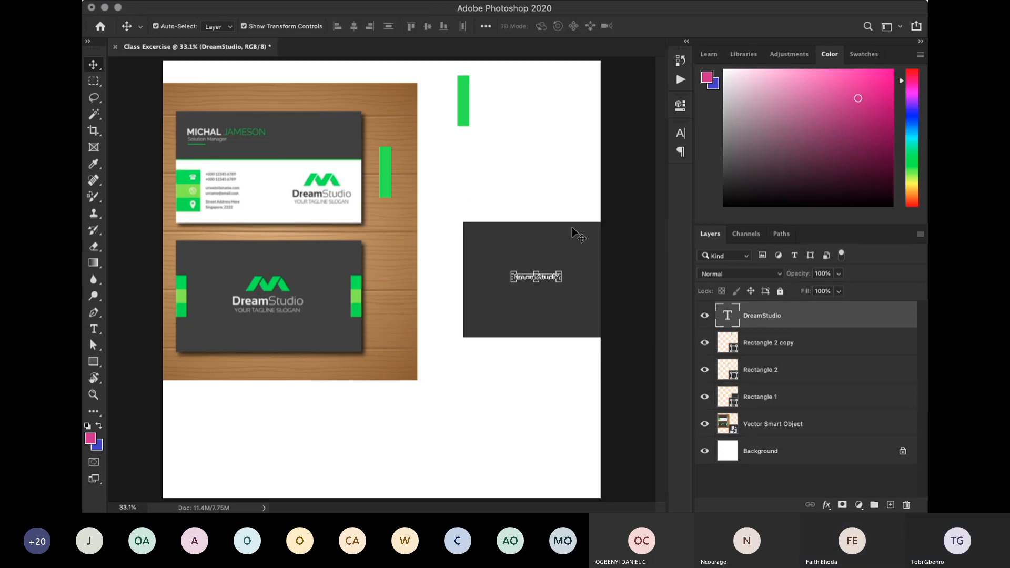
key(super+z)
key(super+z)
key(super+z)
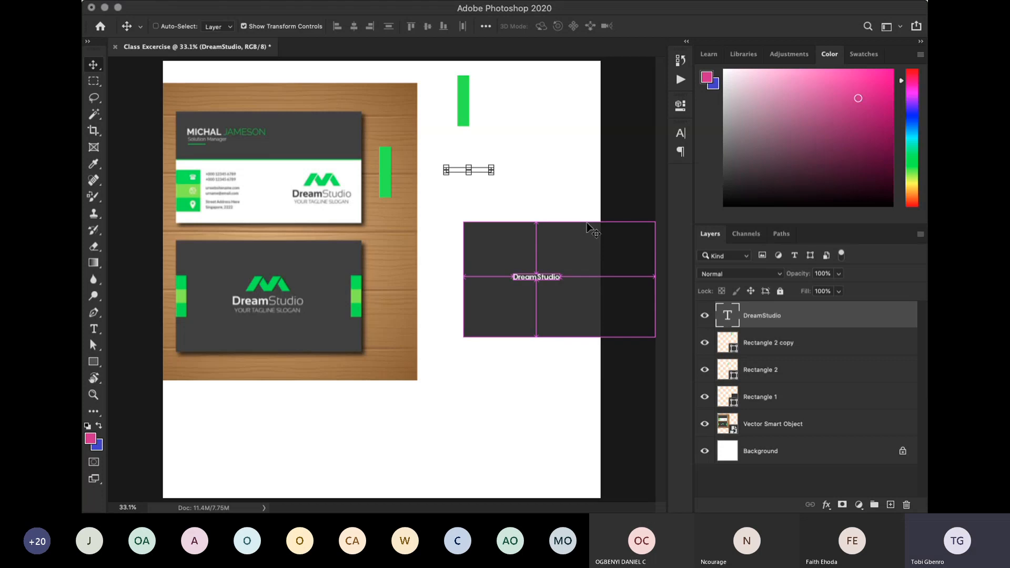
click(625, 218)
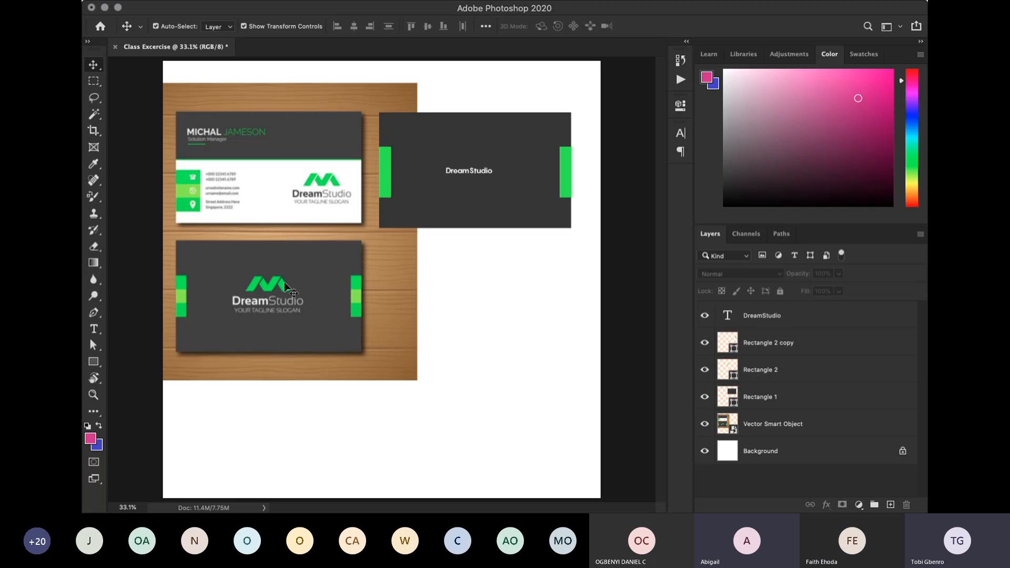
- Select the whole DreamStudio text for editing, open its text colour settings, commit the edit and deselect the text
click(95, 330)
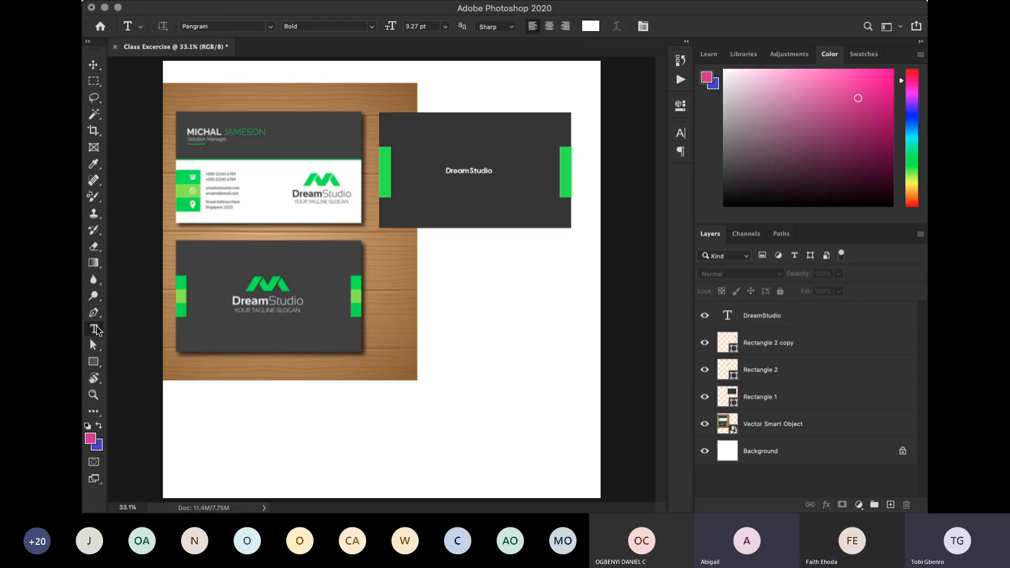
click(480, 172)
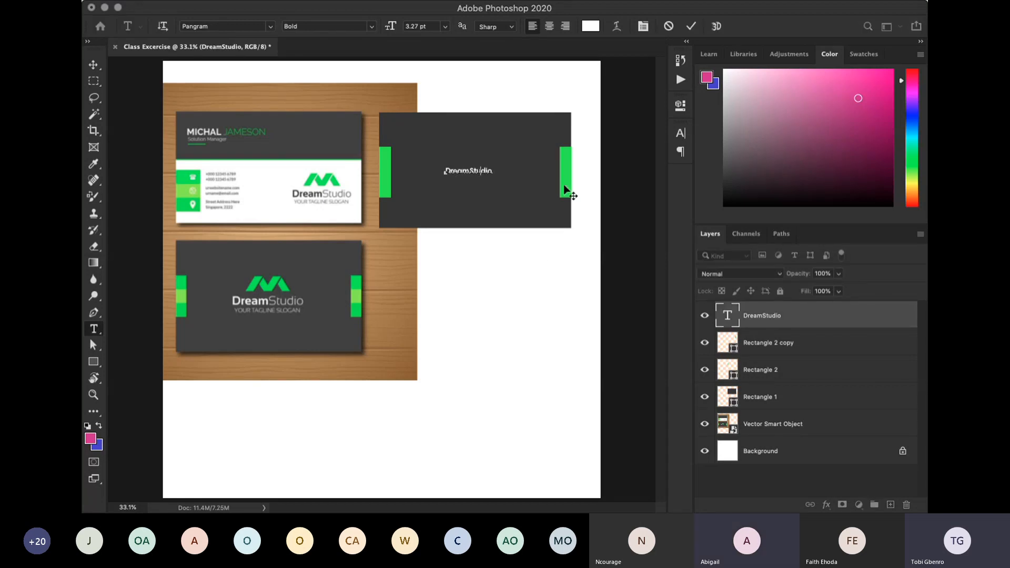
key(super+a)
click(591, 26)
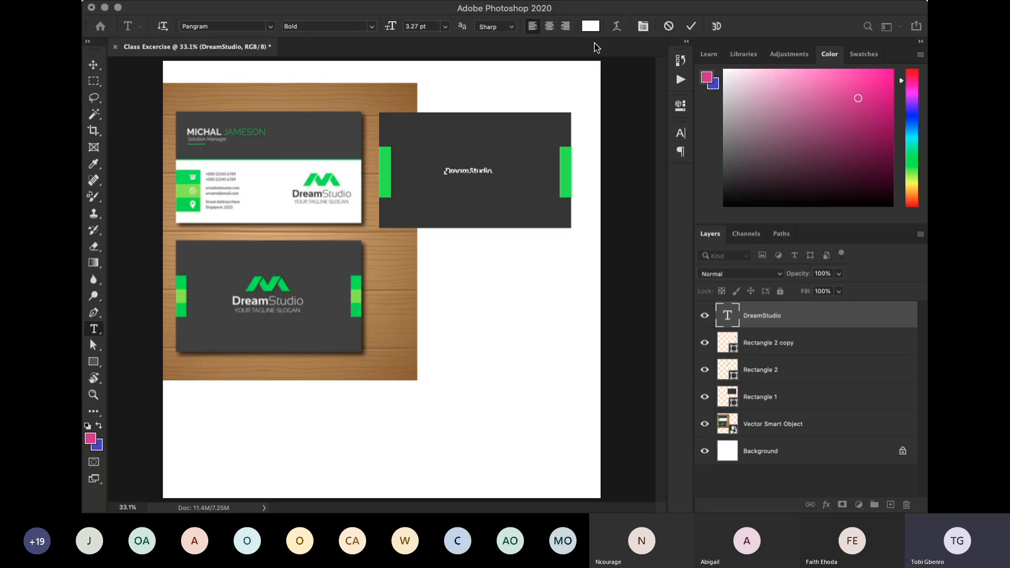
drag(649, 306, 526, 245)
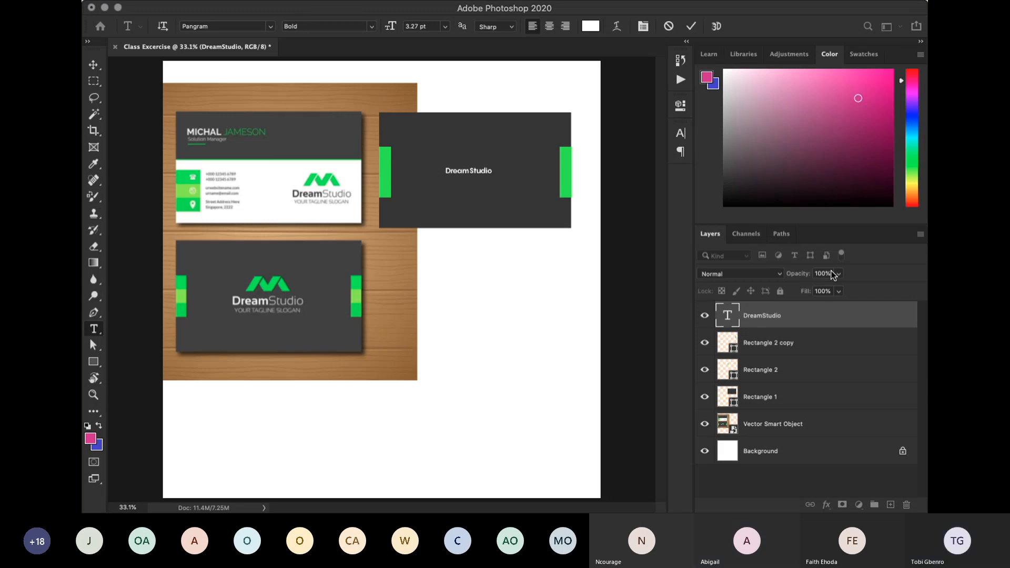
key(super+a)
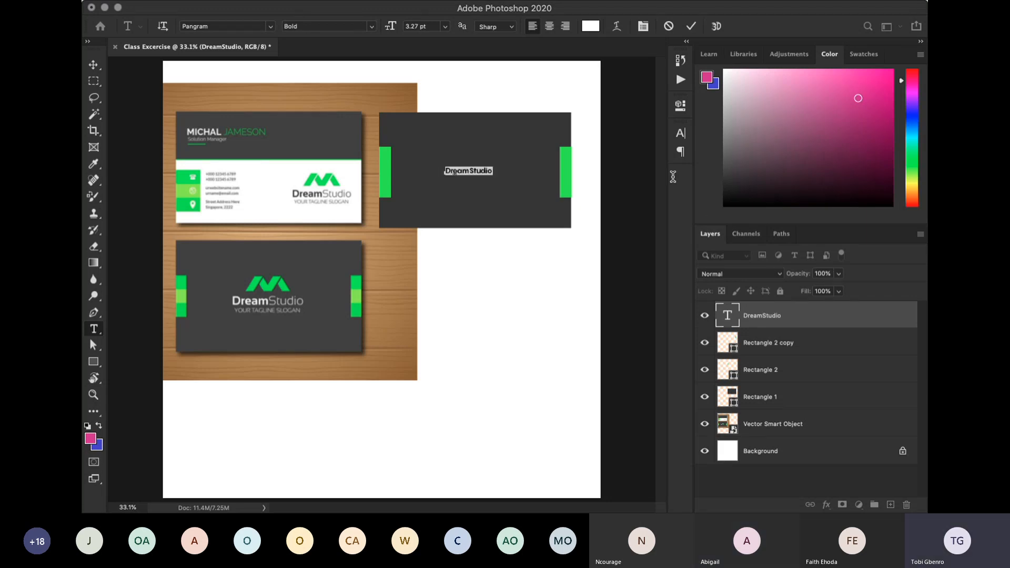
click(690, 27)
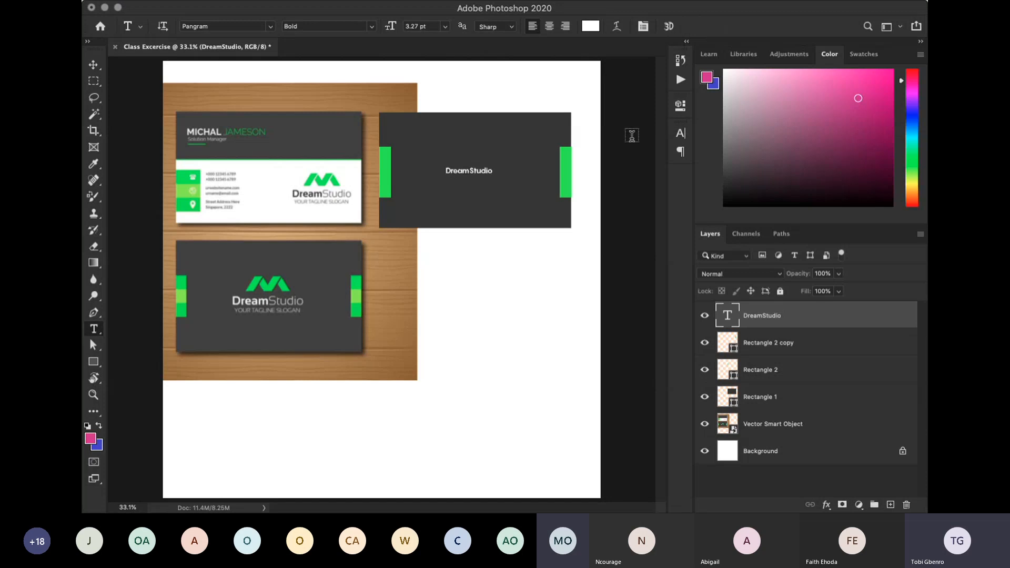
click(96, 65)
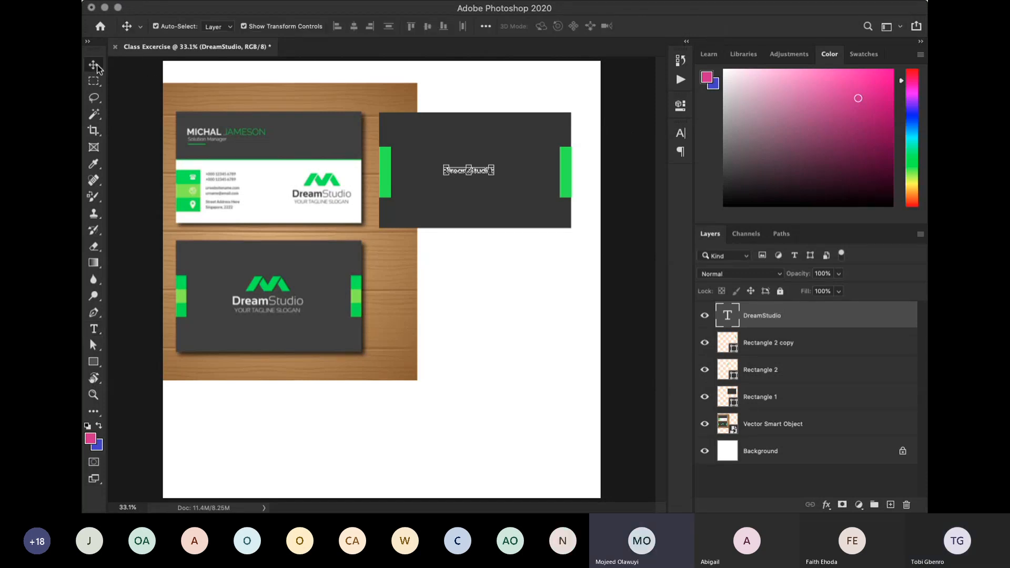
click(639, 211)
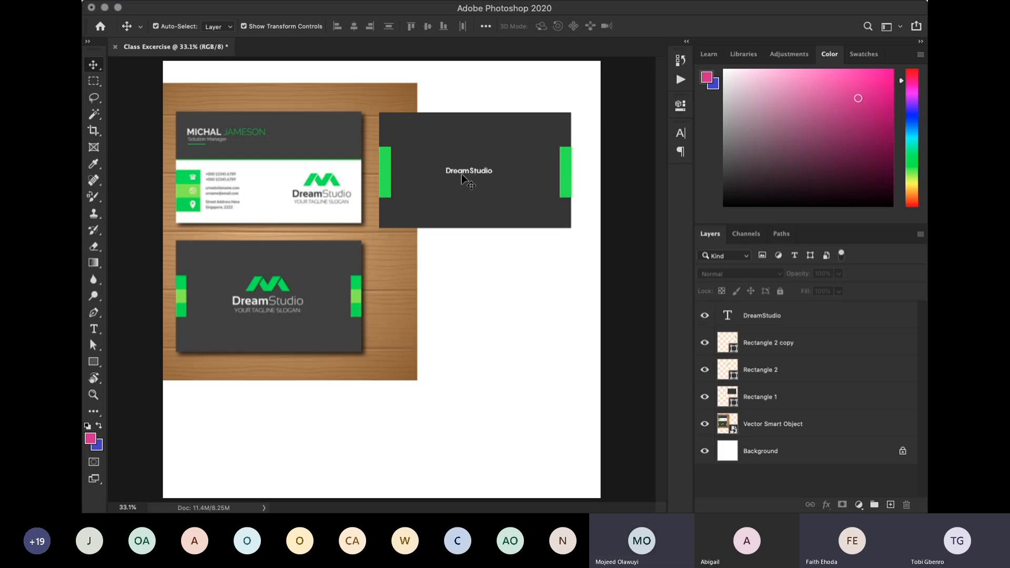
- Open the DreamStudio text for editing with the Type tool and commit it as it is
click(94, 330)
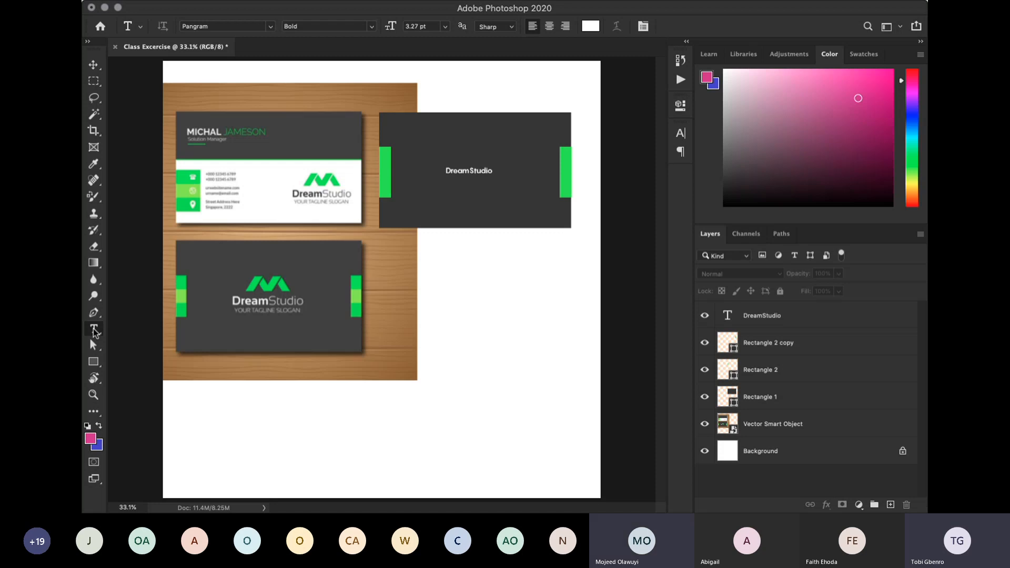
click(468, 171)
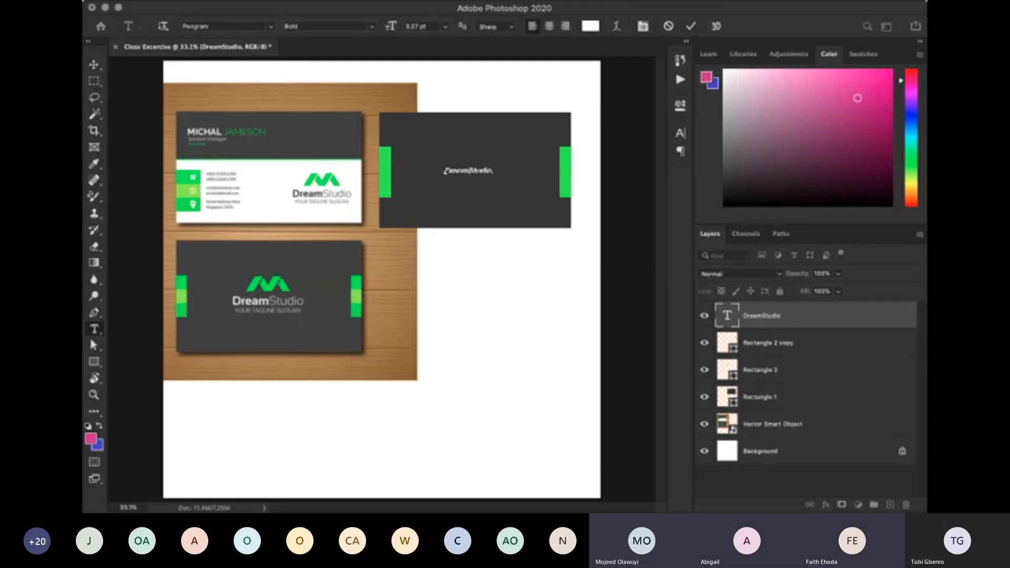
key(super+Return)
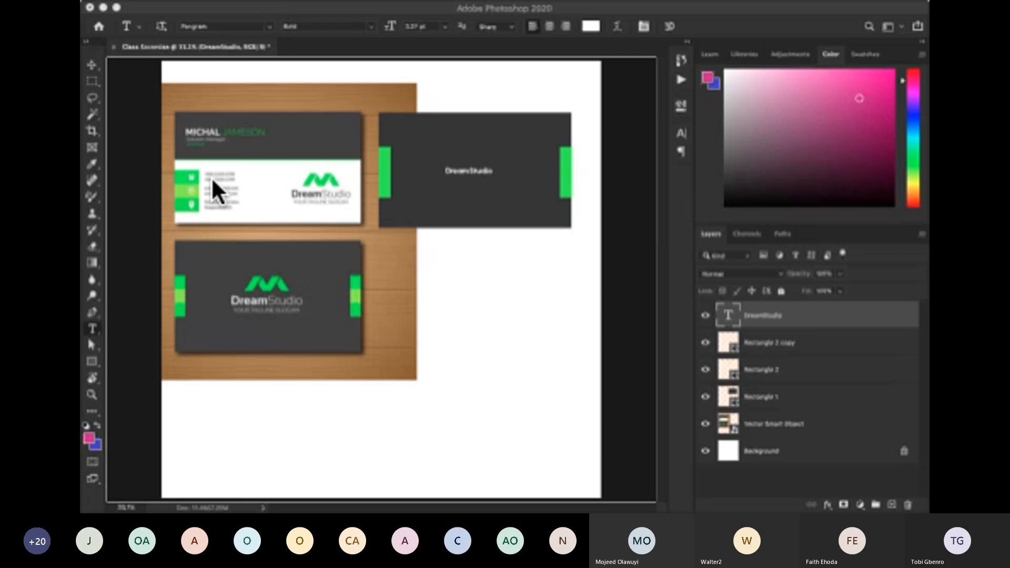
- Enlarge the whole DreamStudio text, trying 9 pt and 8 pt before setting 7 pt, and move it left towards the dark rectangle's centre
click(482, 170)
double_click(482, 170)
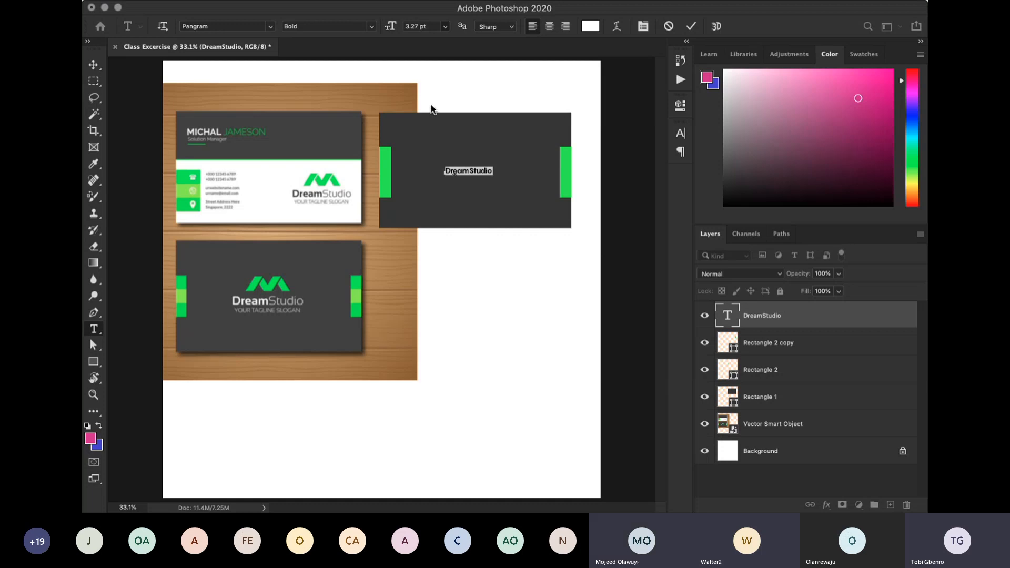
click(429, 66)
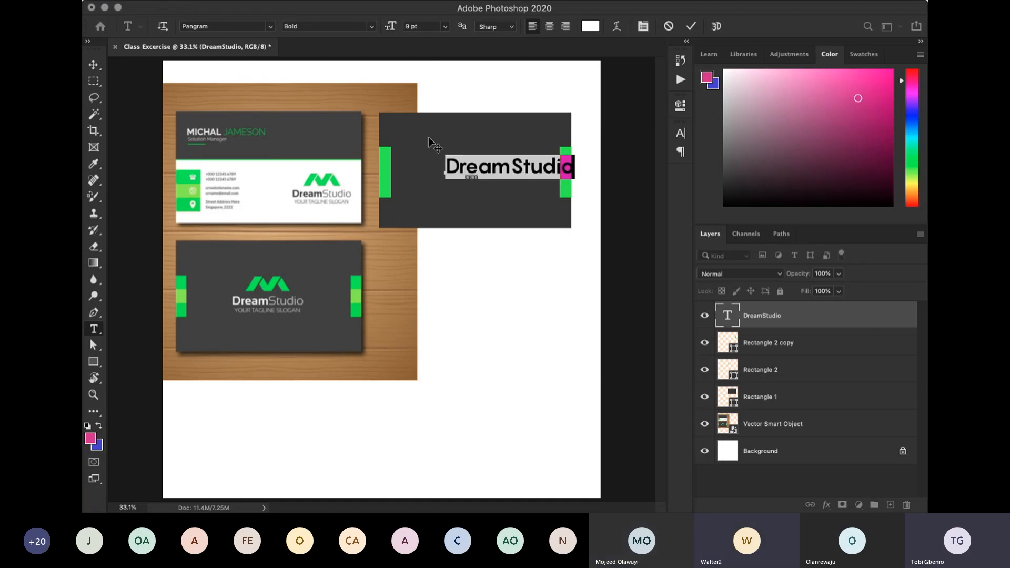
click(447, 27)
click(431, 61)
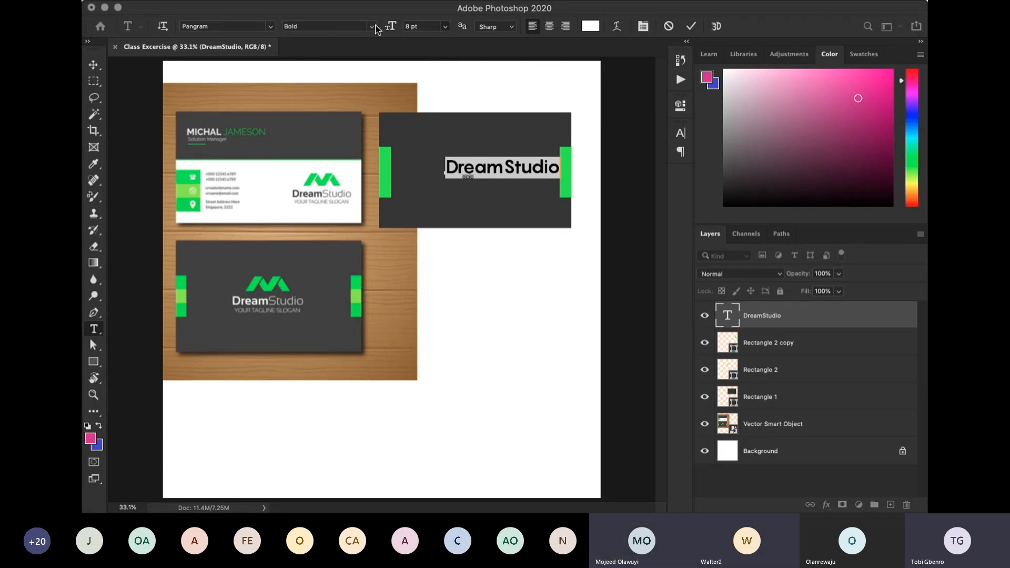
click(390, 24)
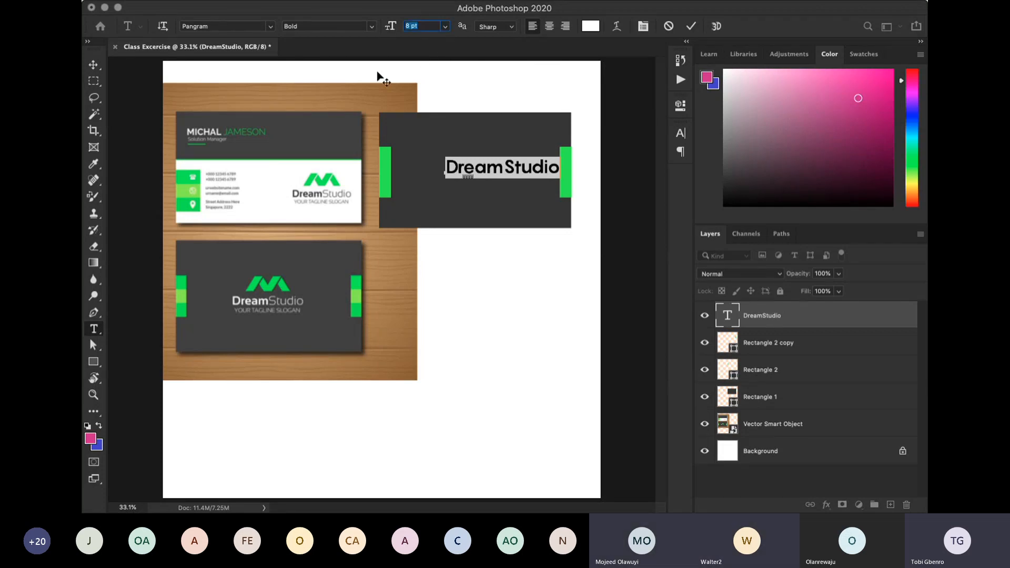
text(7)
key(Return)
click(93, 64)
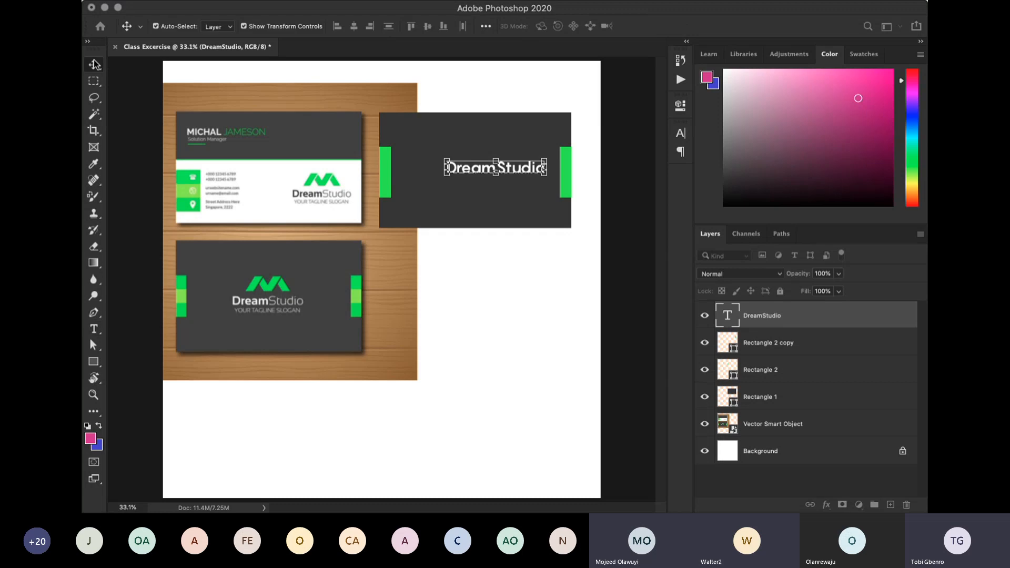
drag(521, 173, 503, 173)
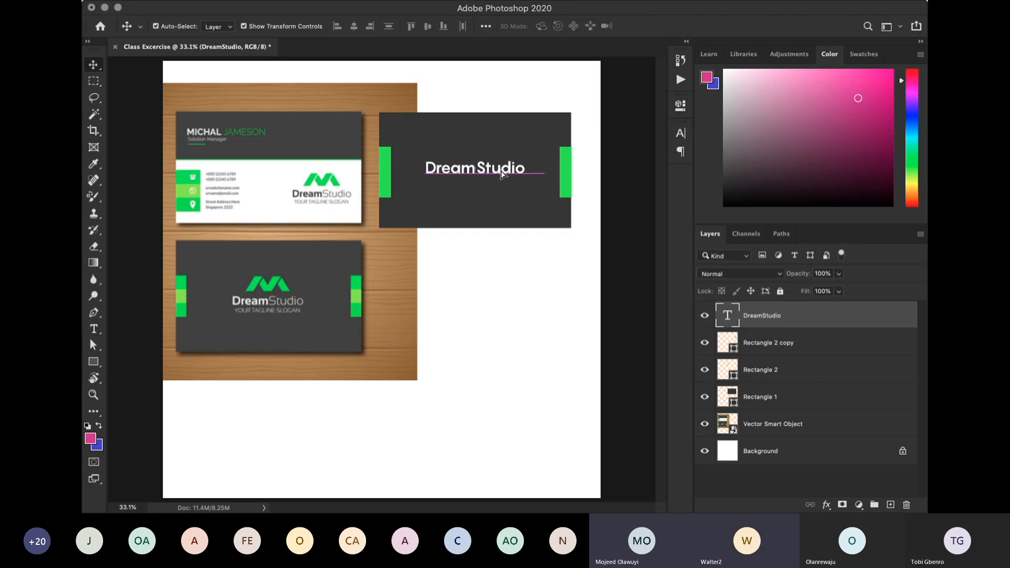
- Set the DreamStudio text to 6.5 pt, commit it, centre it between the green strips and deselect it
double_click(502, 170)
click(428, 30)
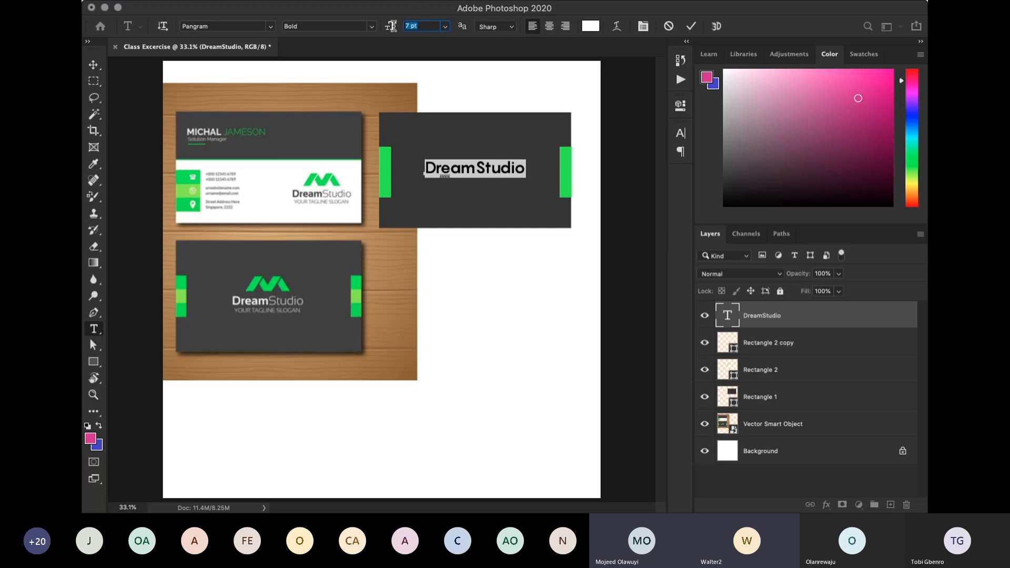
text(6.5)
key(Return)
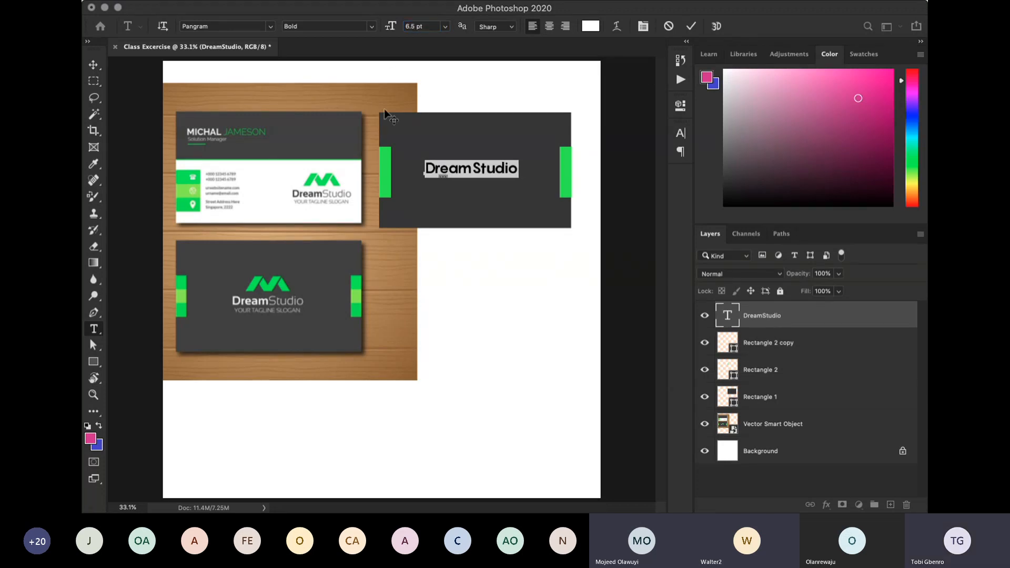
click(691, 26)
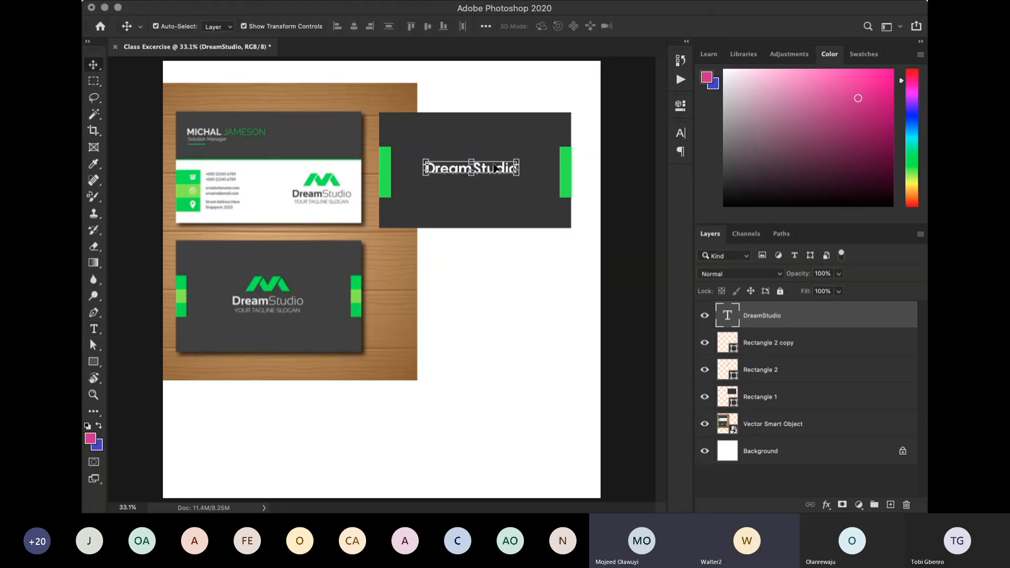
drag(493, 170, 496, 176)
click(629, 184)
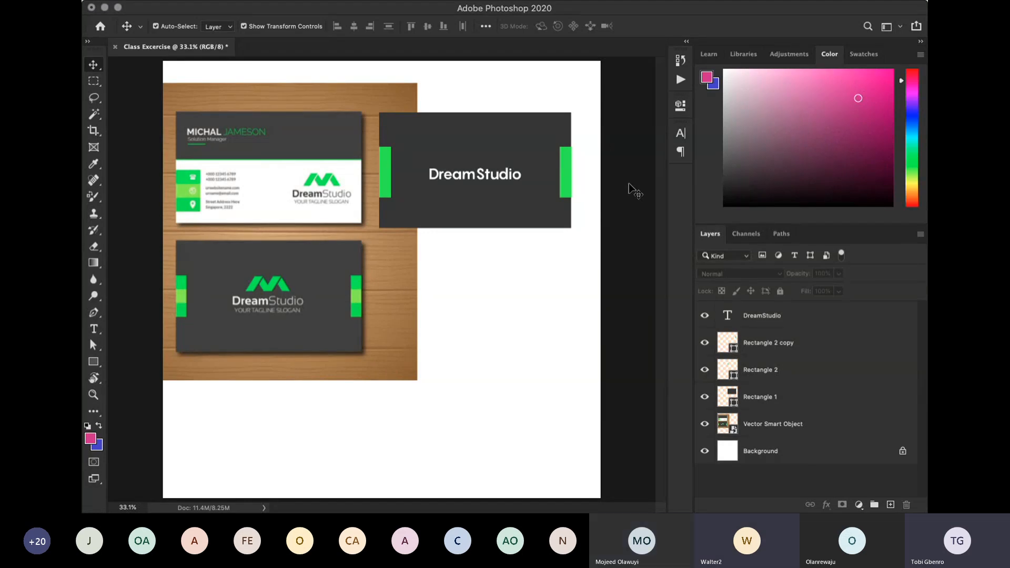
- Select the dark rectangle, both green strips and the DreamStudio text, move them down together beside the lower reference card, and deselect them
drag(600, 212, 358, 158)
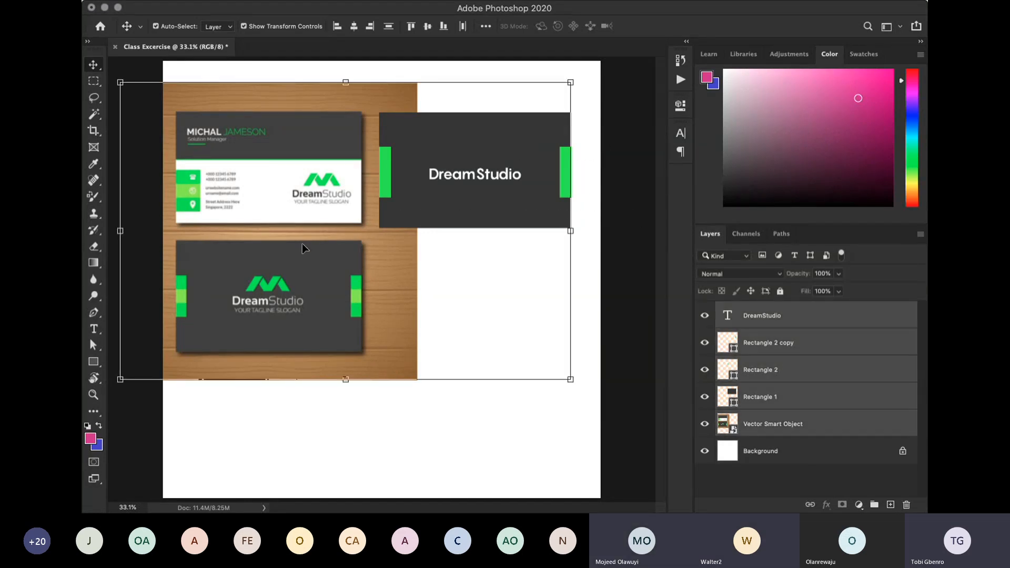
shift+click(297, 274)
drag(469, 195, 469, 310)
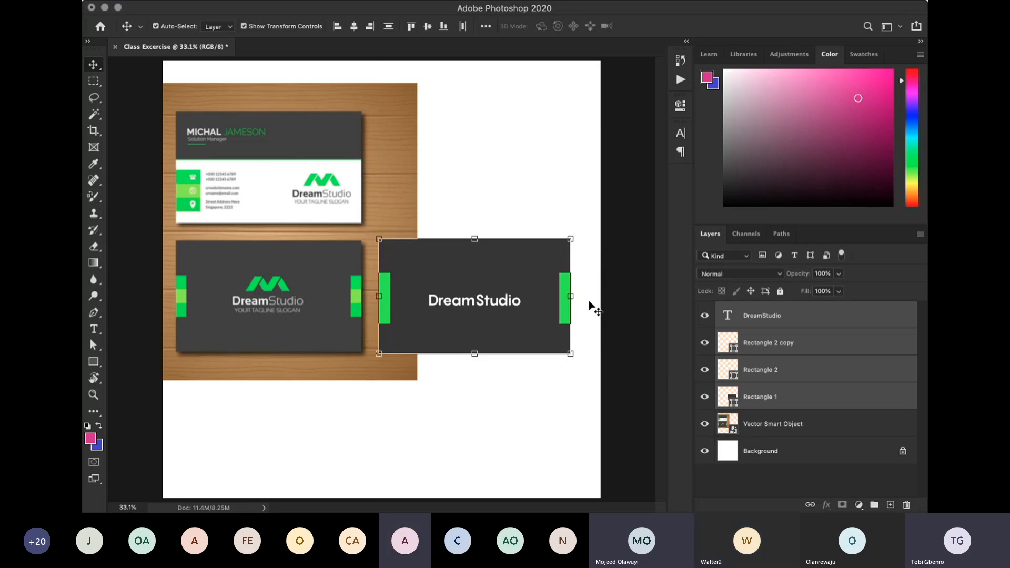
click(630, 298)
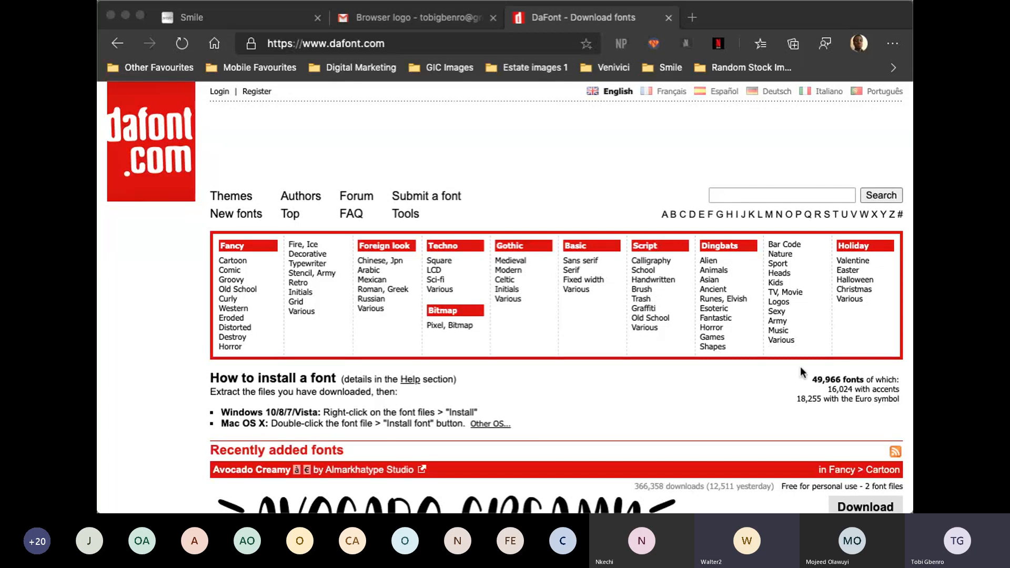
- Examine the enlarged DaFont home page for its font categories, installation instructions and recently added fonts
scroll(757, 353, down, 1)
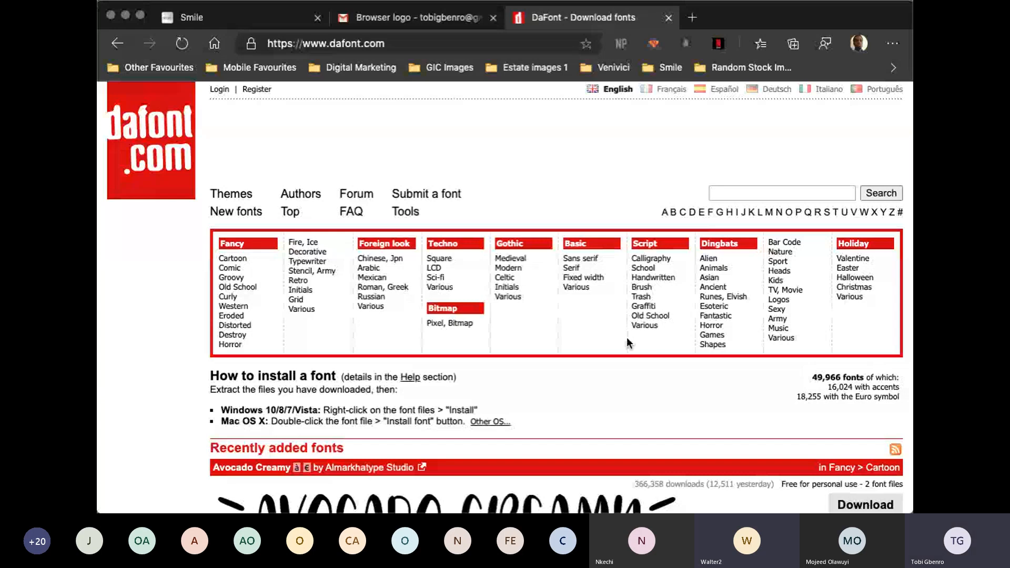
key(super+plus)
scroll(627, 338, down, 1)
scroll(627, 338, down, 1)
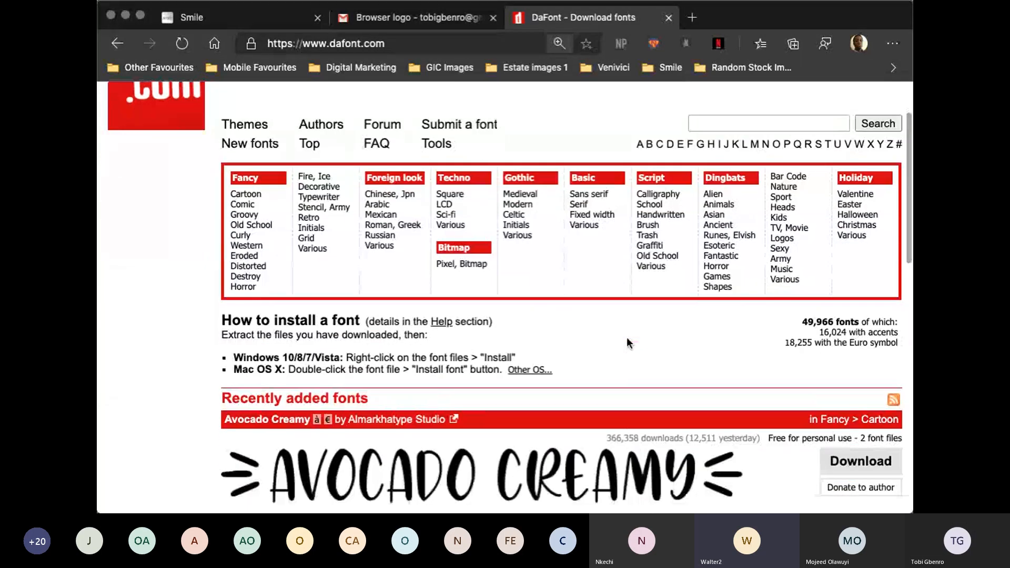
key(super+plus)
scroll(607, 345, down, 2)
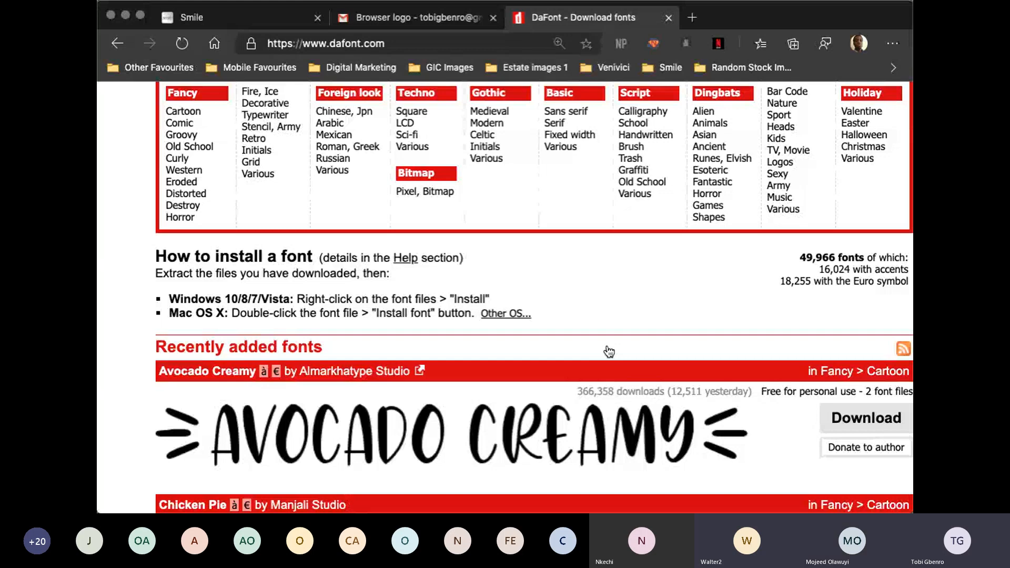
scroll(609, 350, down, 1)
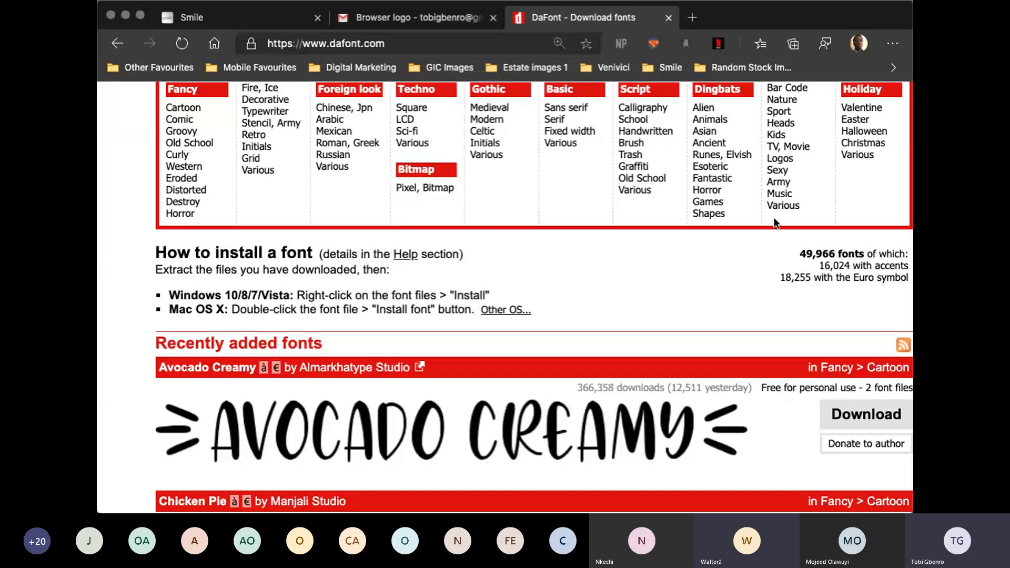
scroll(774, 217, up, 3)
scroll(775, 222, up, 3)
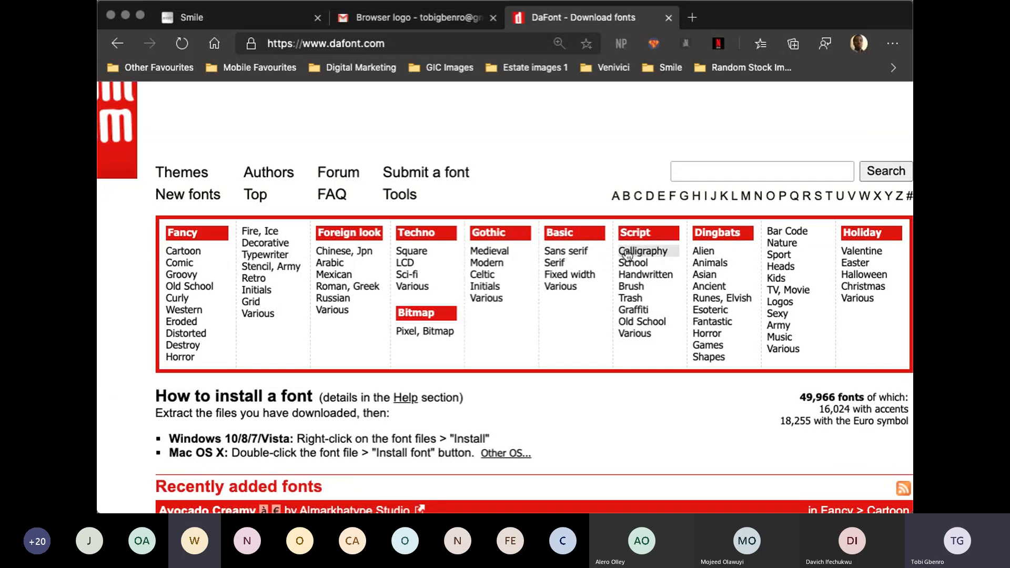
- Open the Basic > Sans serif category on DaFont and look through its first page of fonts
click(569, 253)
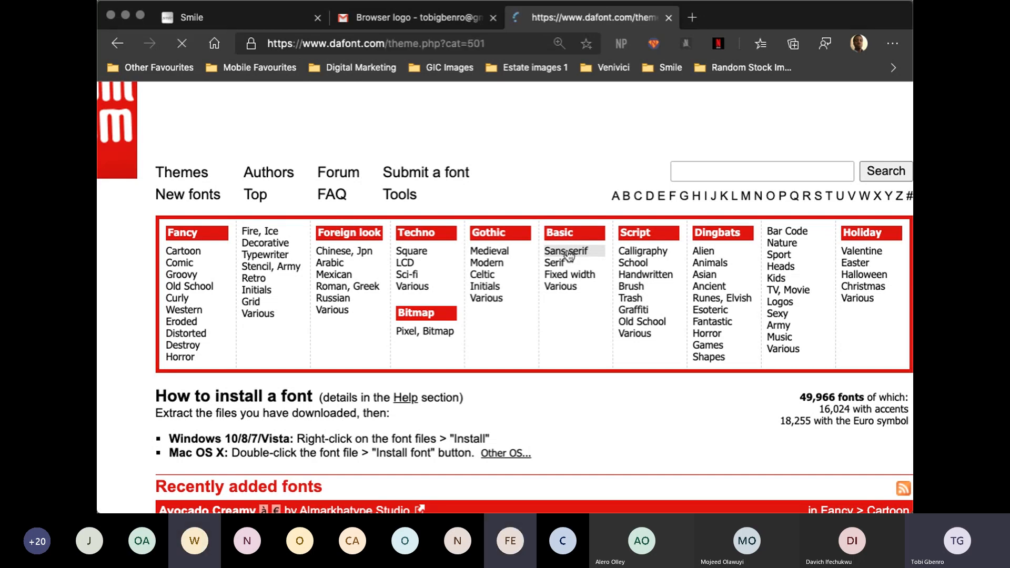
scroll(568, 211, down, 3)
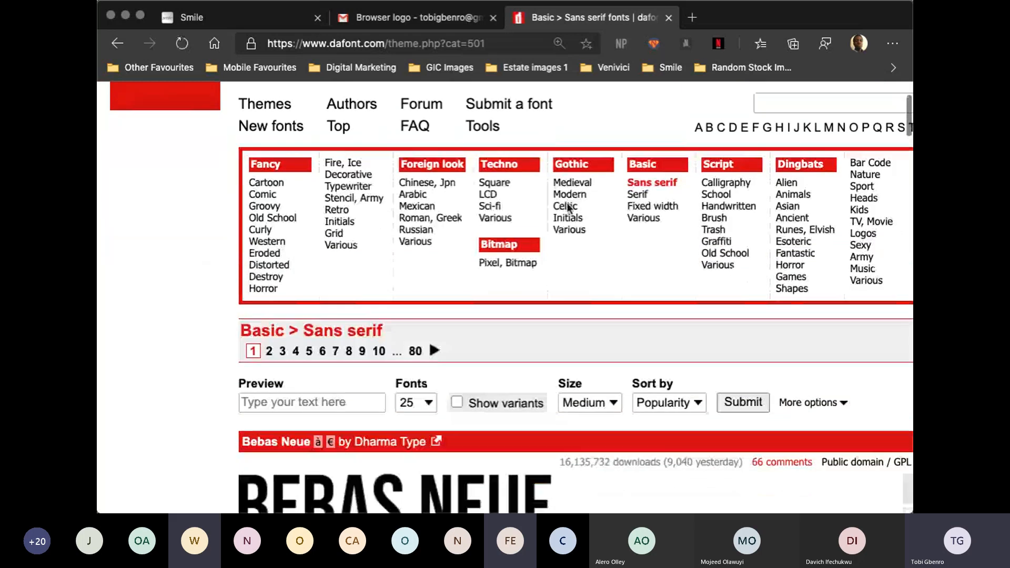
scroll(567, 206, down, 6)
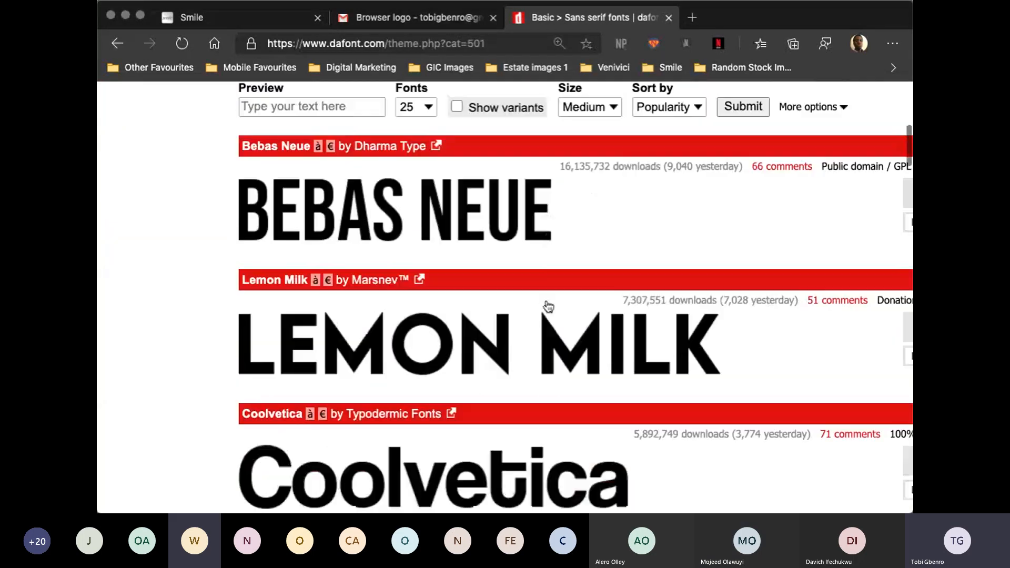
scroll(547, 307, down, 2)
scroll(546, 301, down, 10)
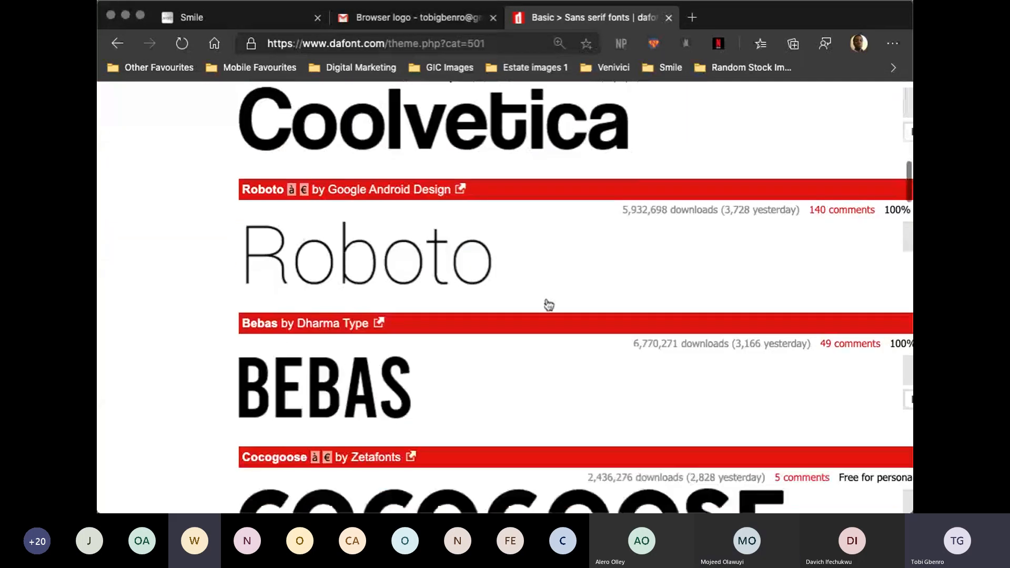
scroll(547, 294, down, 10)
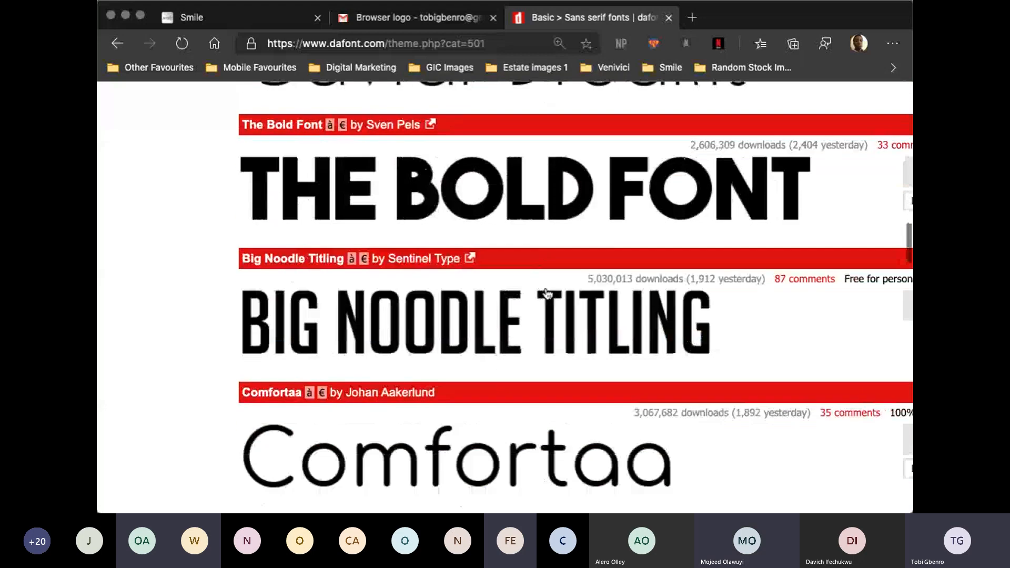
scroll(547, 294, down, 12)
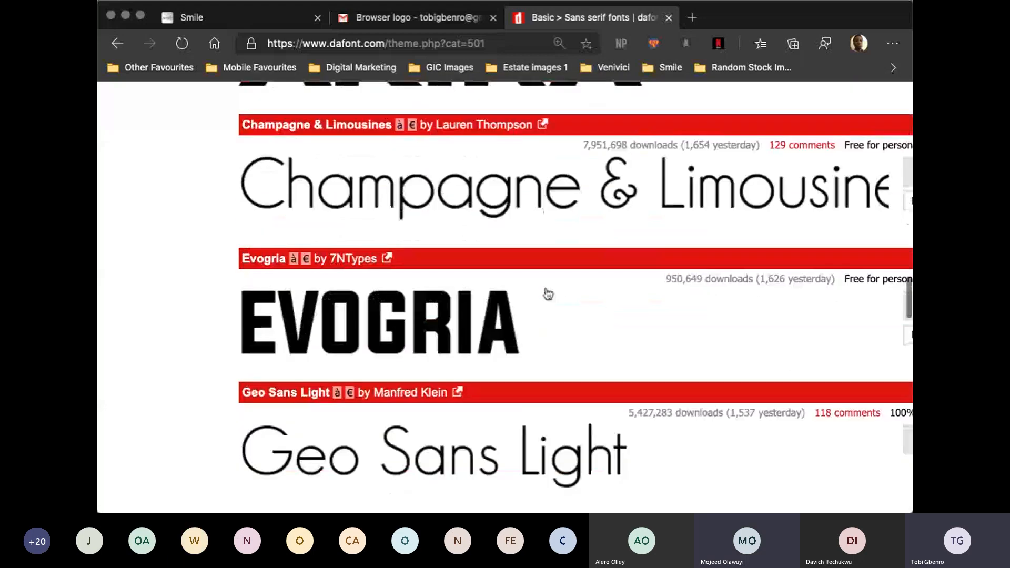
scroll(546, 293, down, 8)
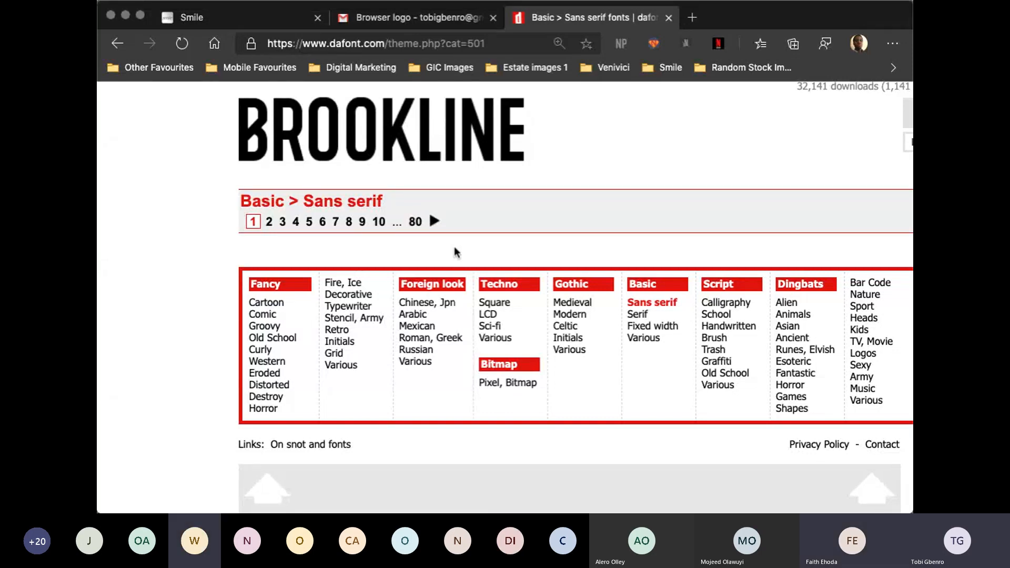
- Look back through the first page of Sans serif fonts up to the preview options above the list
scroll(455, 252, up, 2)
scroll(456, 253, right, 2)
scroll(457, 253, left, 1)
scroll(456, 253, up, 5)
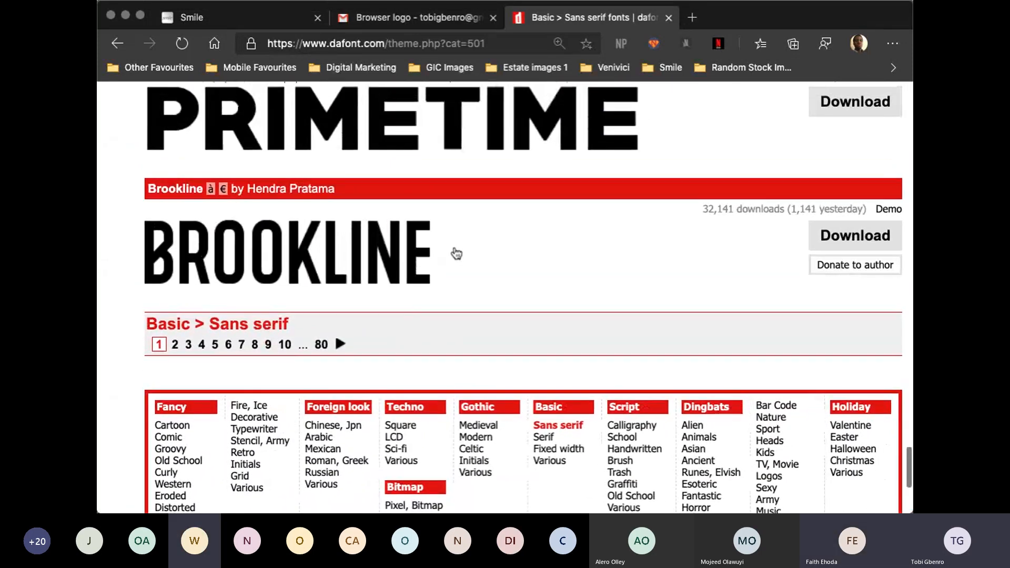
scroll(455, 252, up, 20)
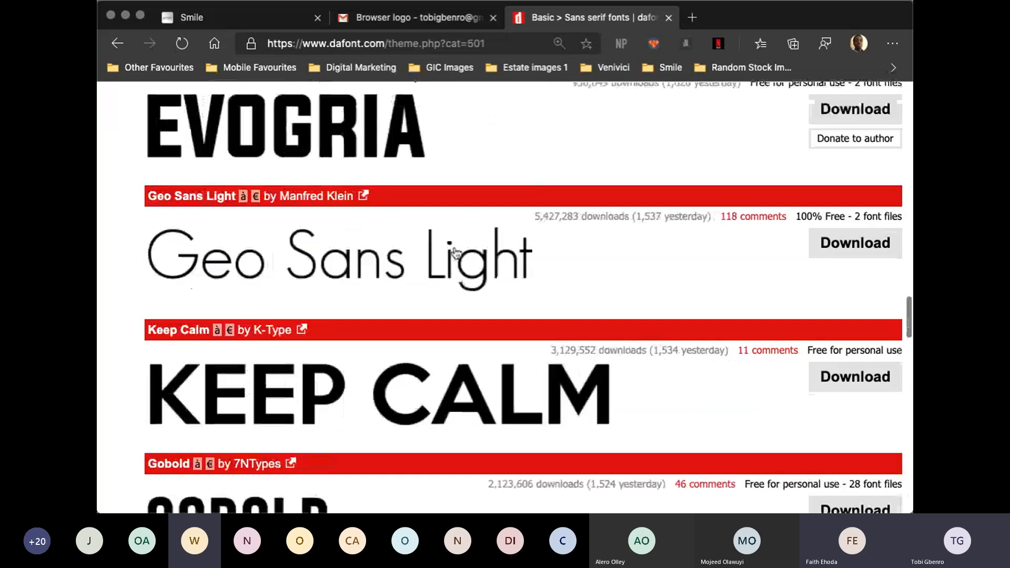
scroll(456, 253, up, 19)
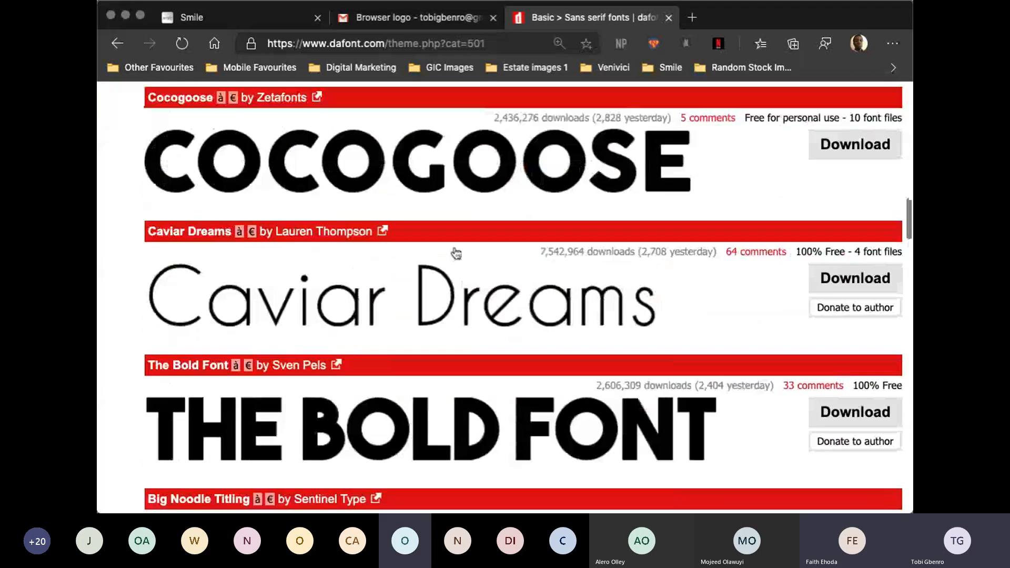
scroll(456, 253, up, 9)
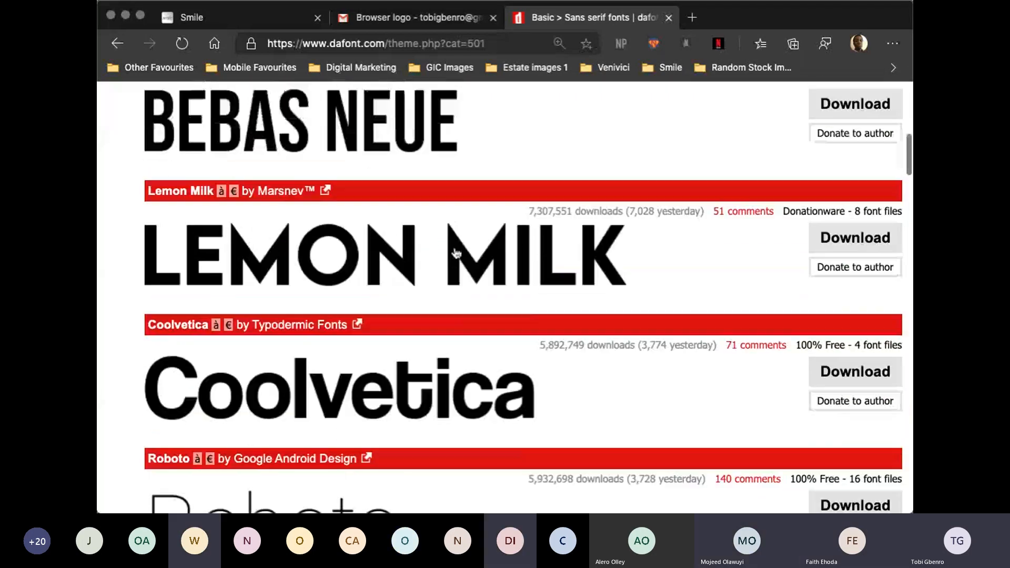
scroll(453, 246, up, 2)
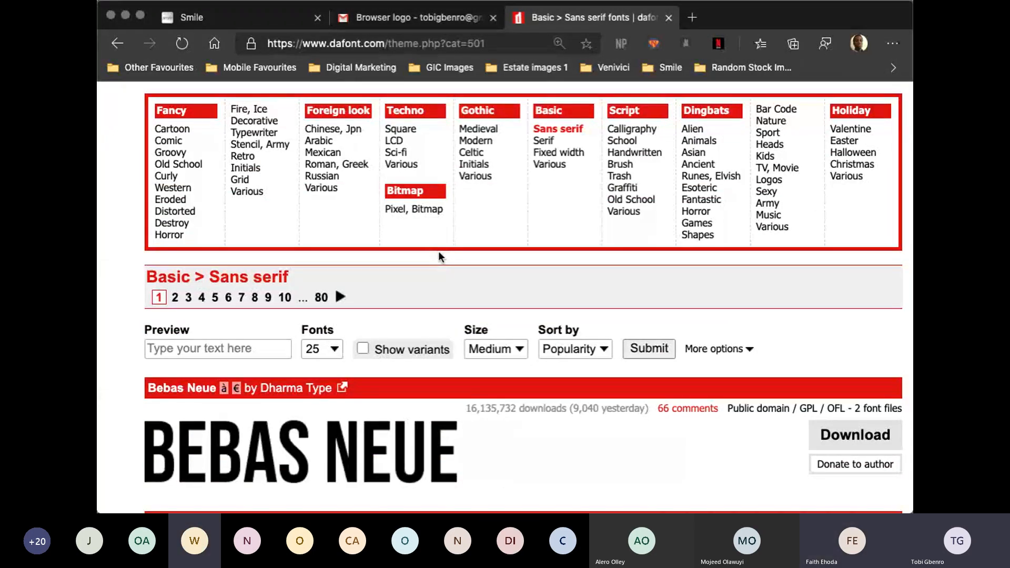
- Preview the Sans serif fonts with the sample text "Buy Now"
scroll(430, 348, down, 2)
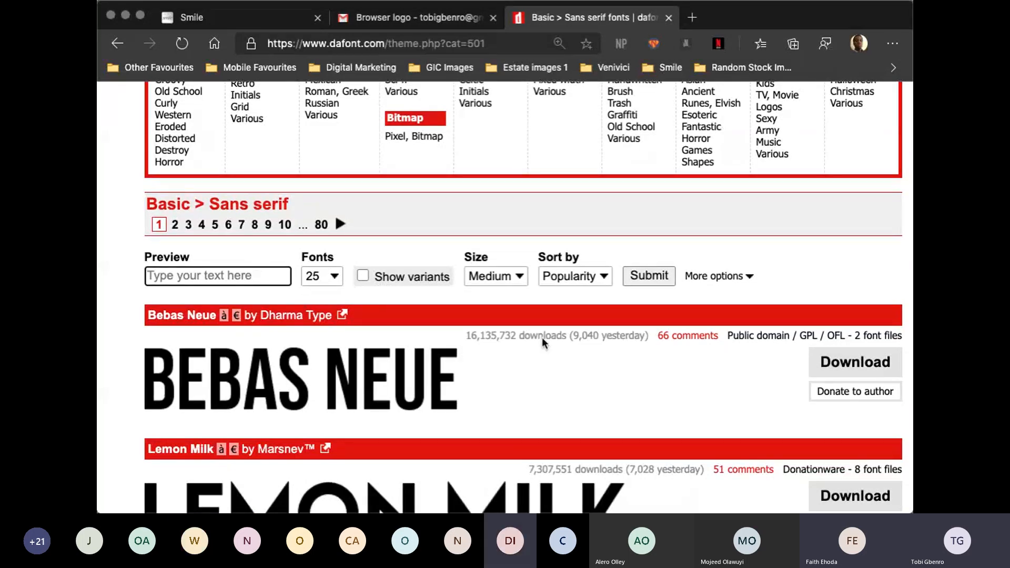
click(808, 263)
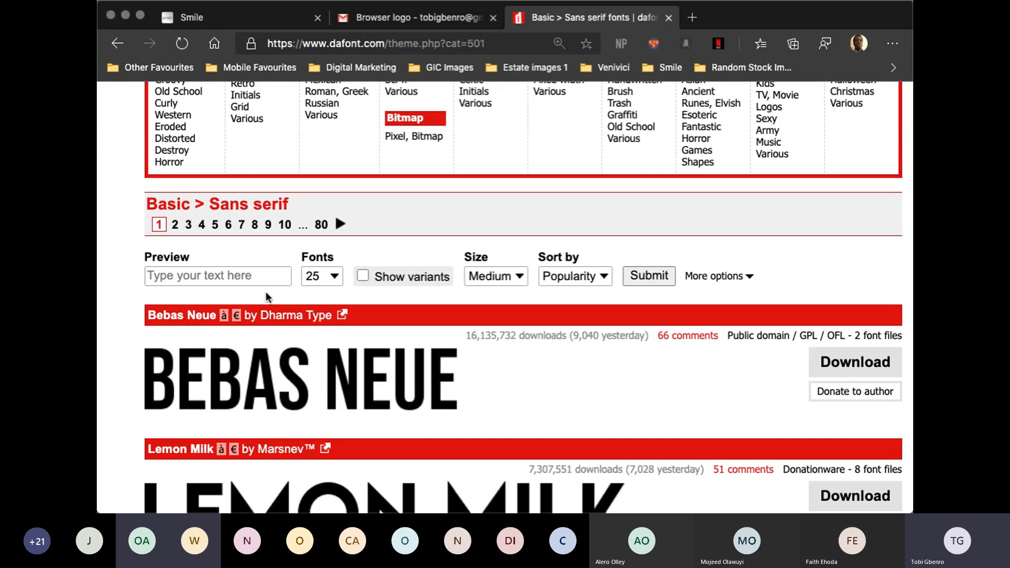
click(188, 276)
text(B)
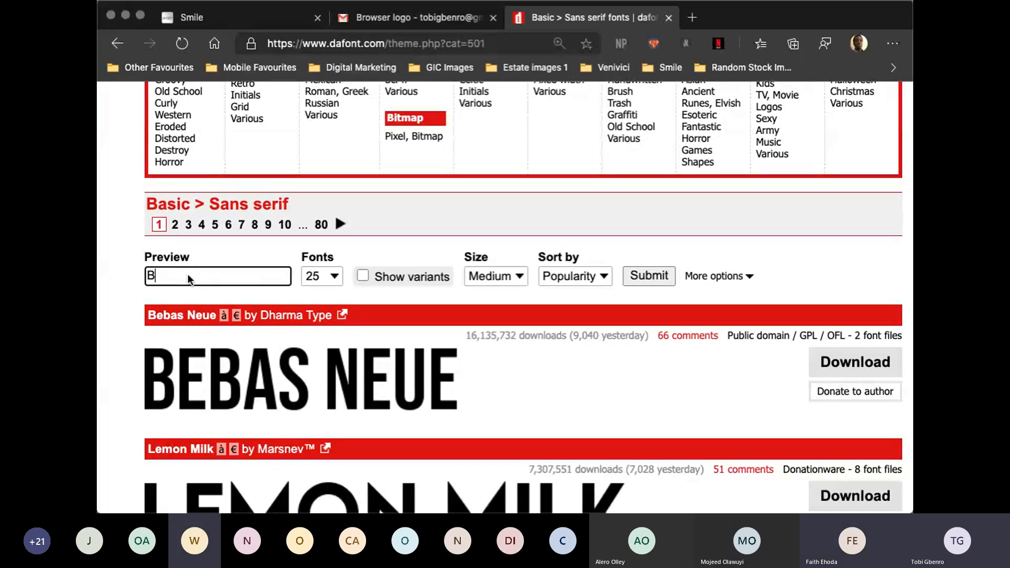
text(uy No)
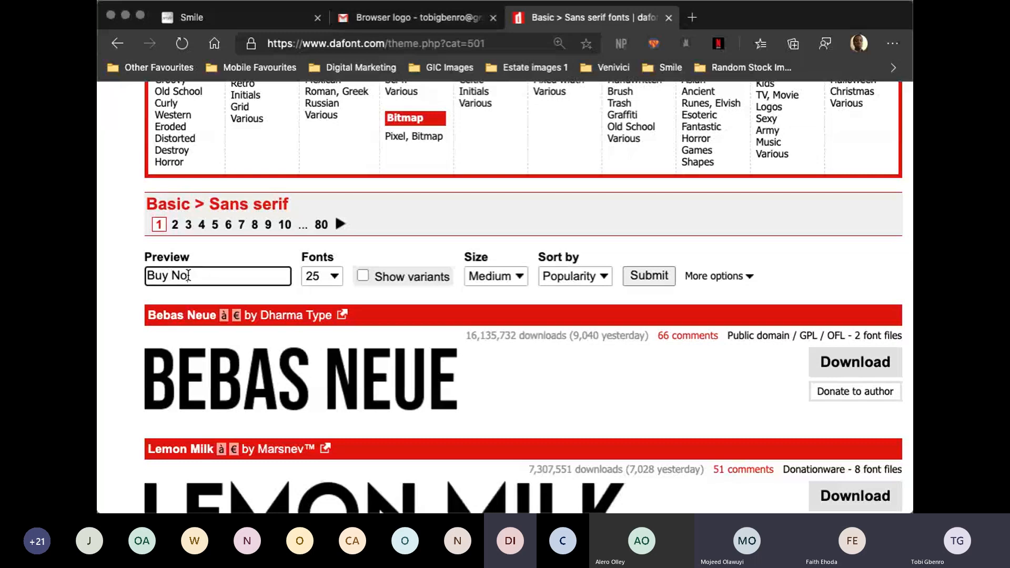
text(w)
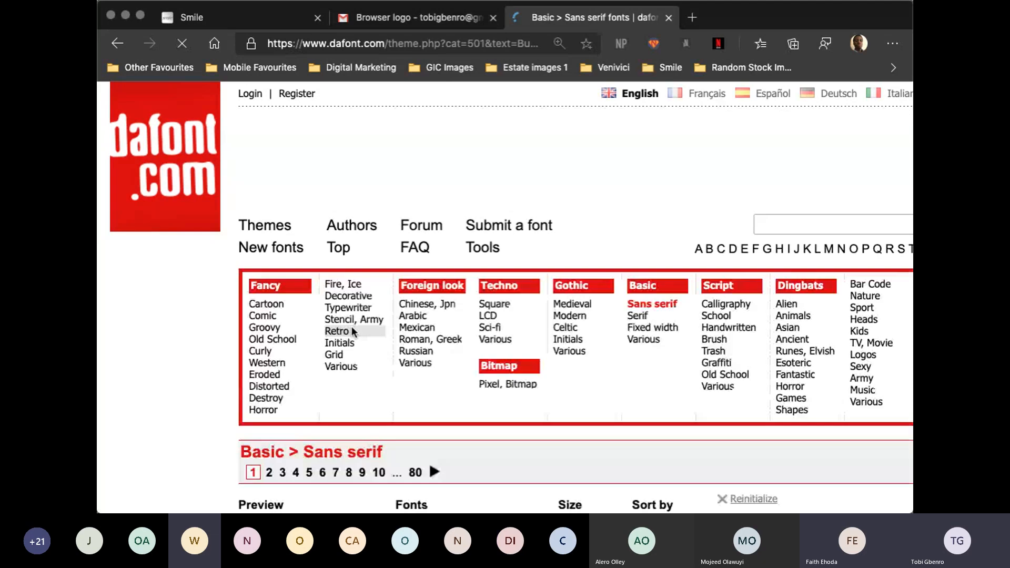
- Compare how the listed Sans serif fonts render the Buy Now sample text, from Bebas Neue down to Comfortaa
scroll(352, 329, down, 5)
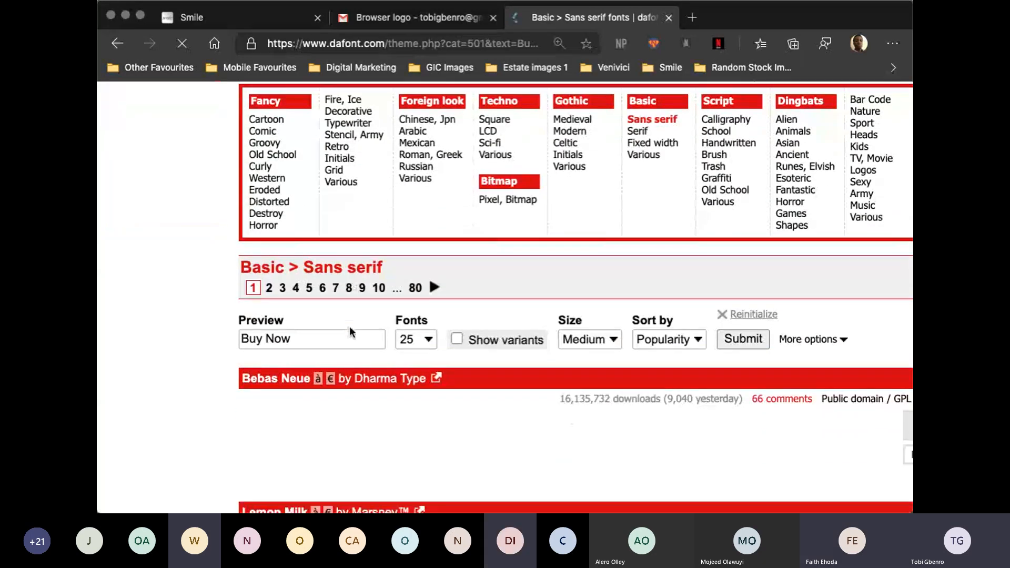
scroll(352, 332, up, 5)
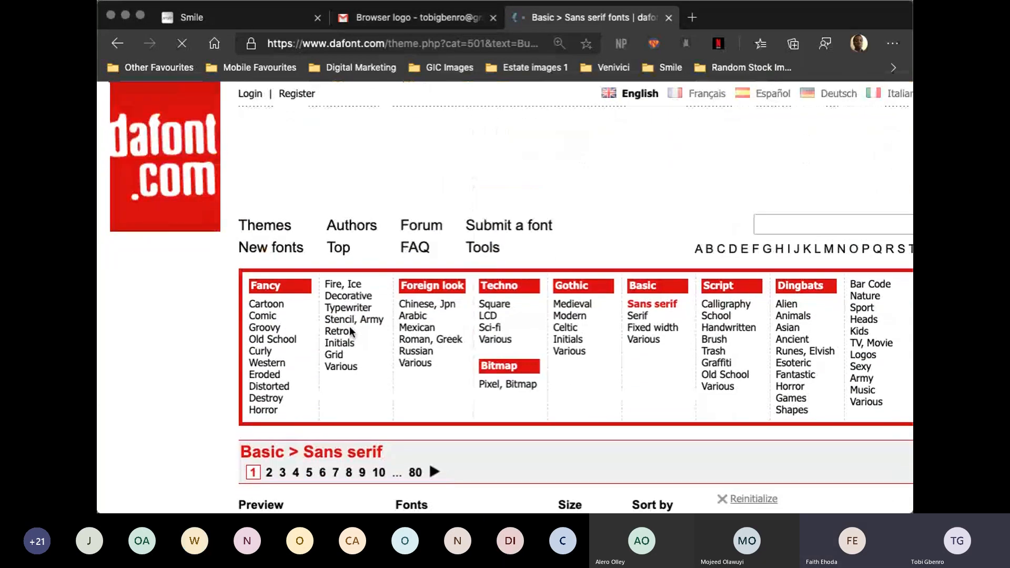
scroll(352, 333, down, 1)
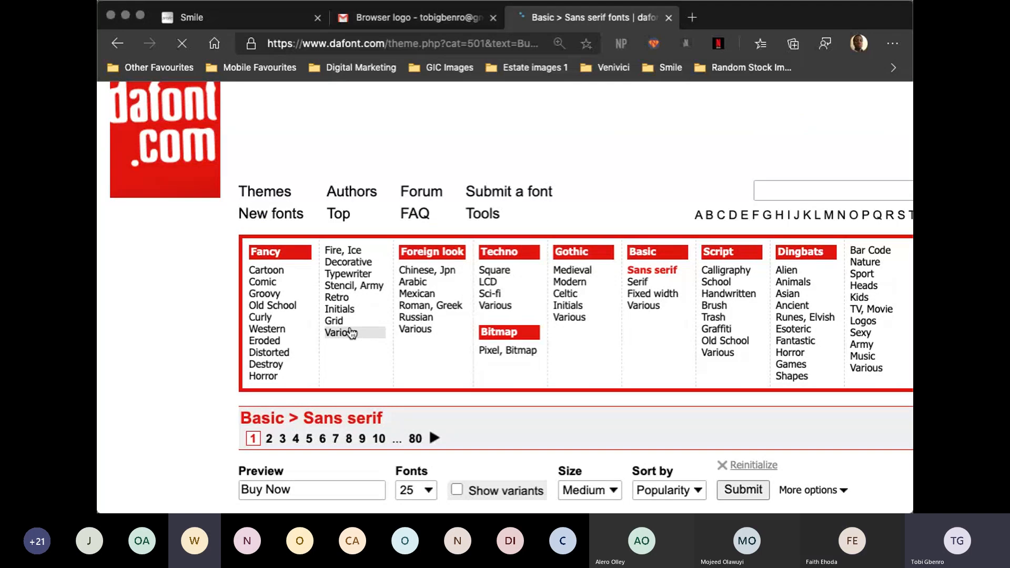
scroll(352, 333, down, 7)
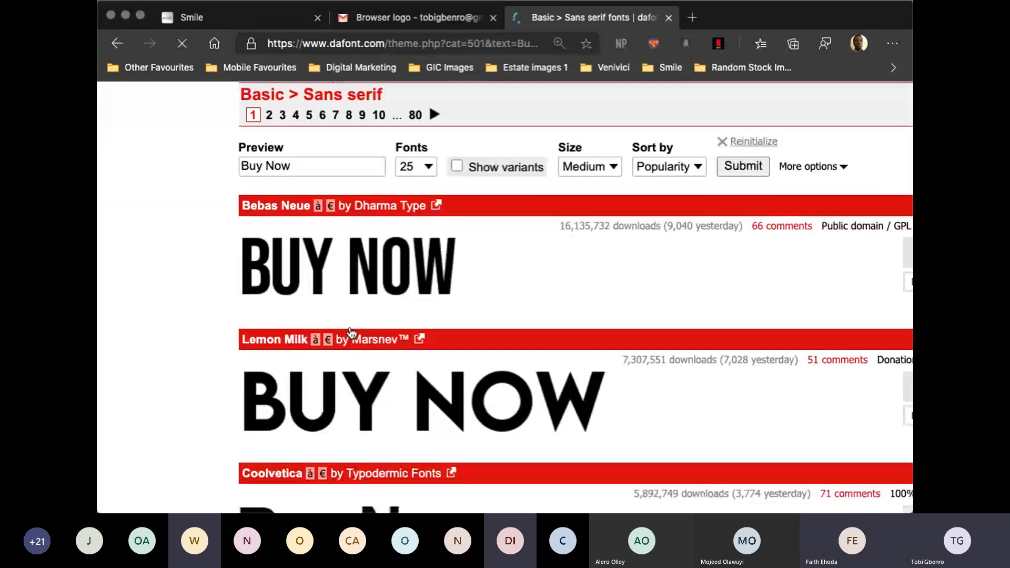
scroll(352, 332, down, 2)
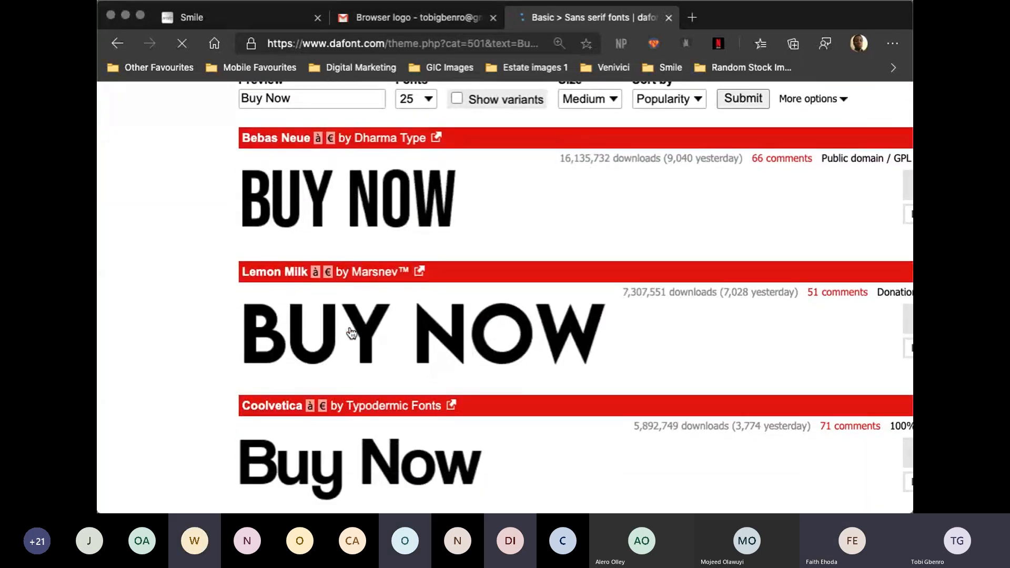
scroll(352, 333, down, 2)
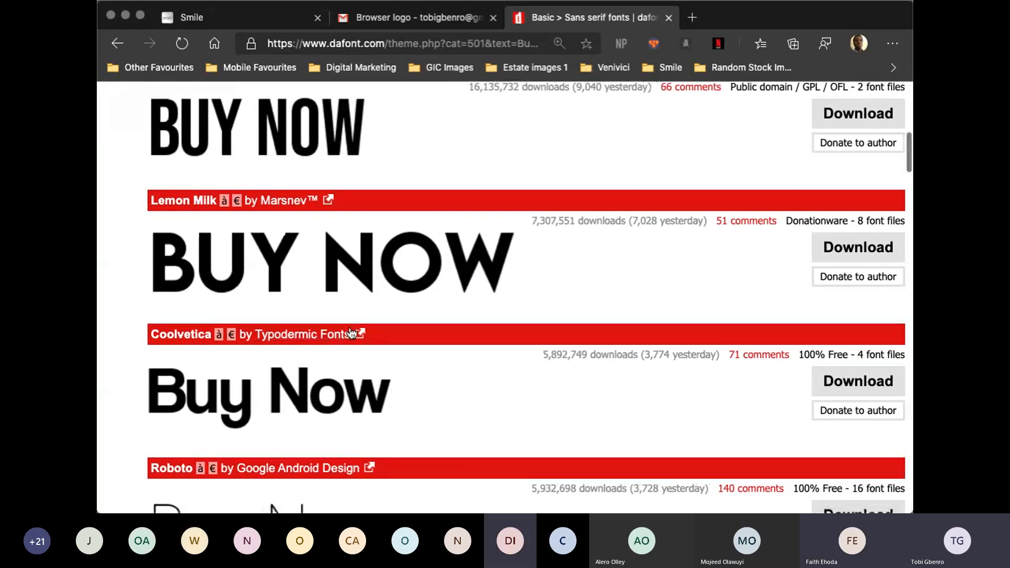
scroll(377, 395, down, 5)
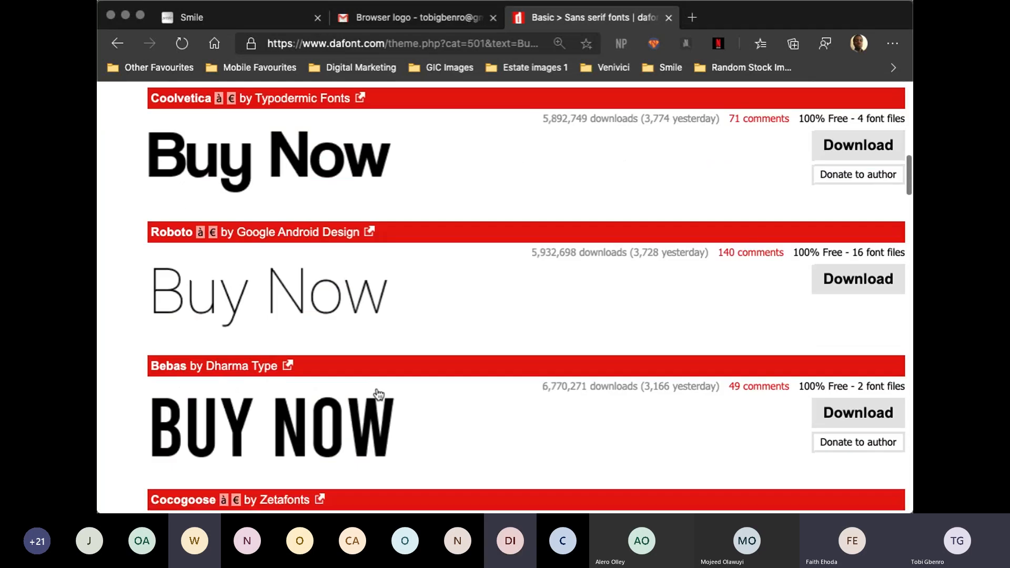
scroll(378, 394, down, 8)
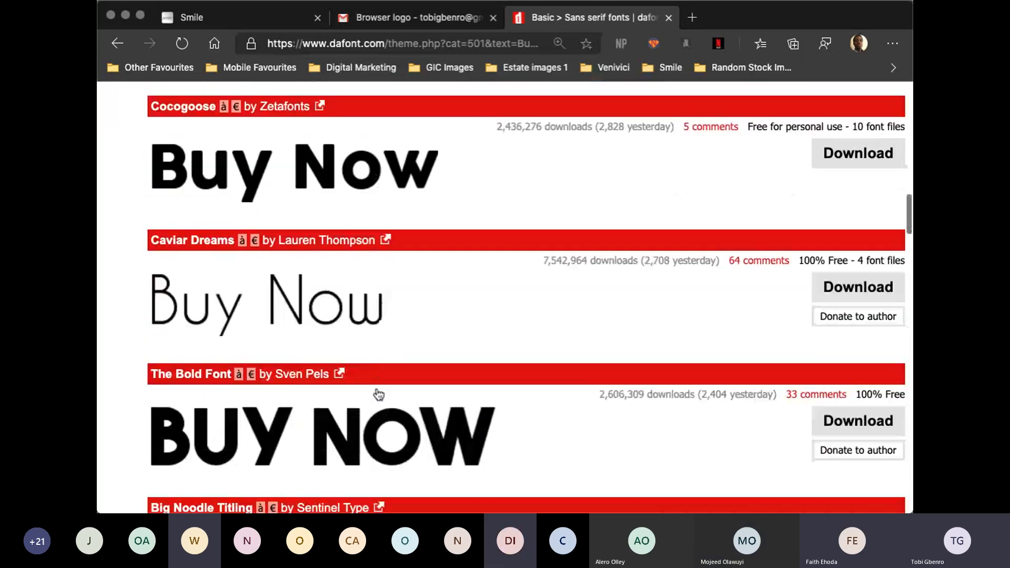
scroll(379, 393, down, 1)
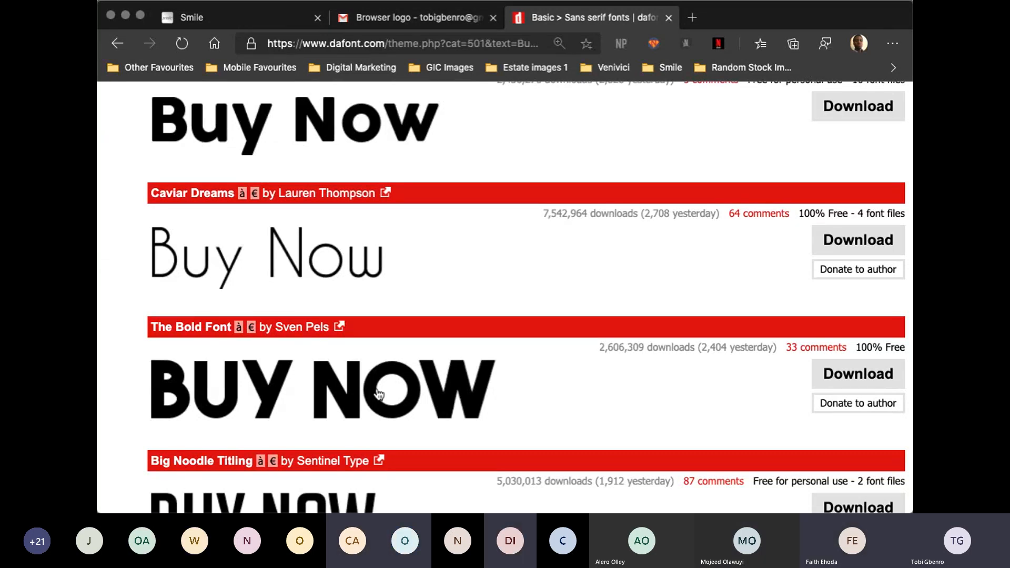
scroll(378, 394, down, 4)
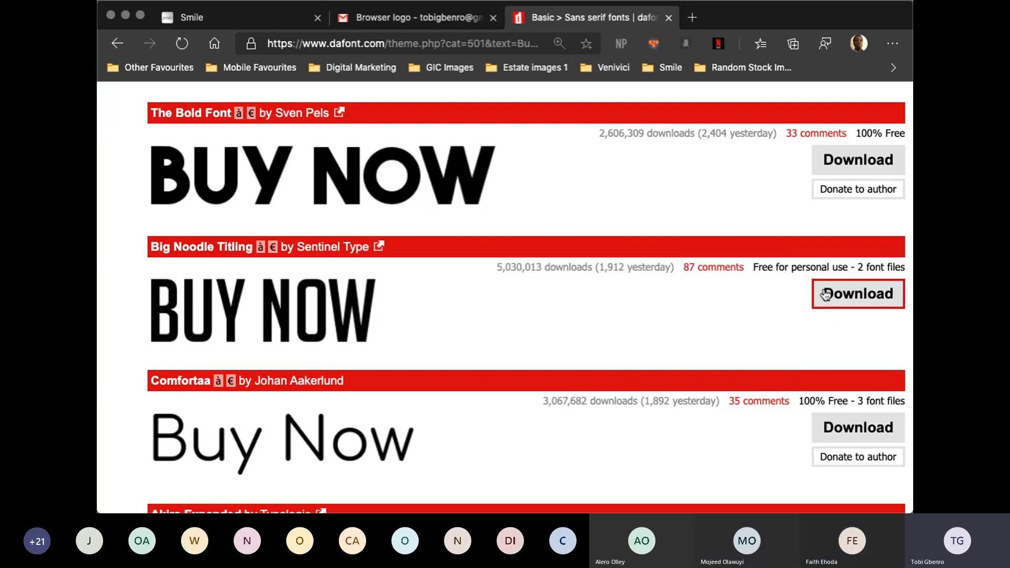
key(ctrl+Up)
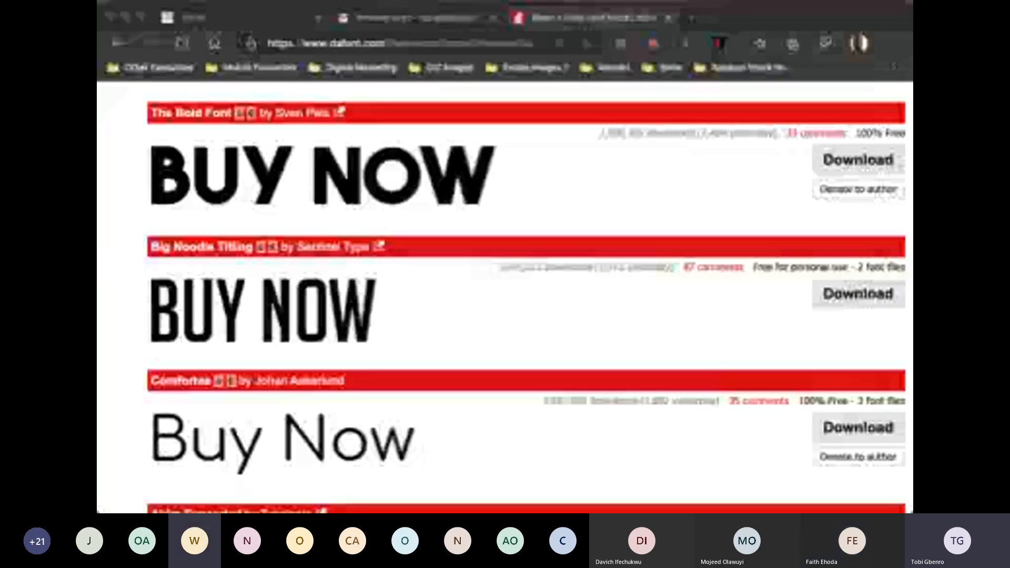
- Review the Buy Now previews from Bebas Neue onwards again and download the Big Noodle Titling font
scroll(409, 323, up, 10)
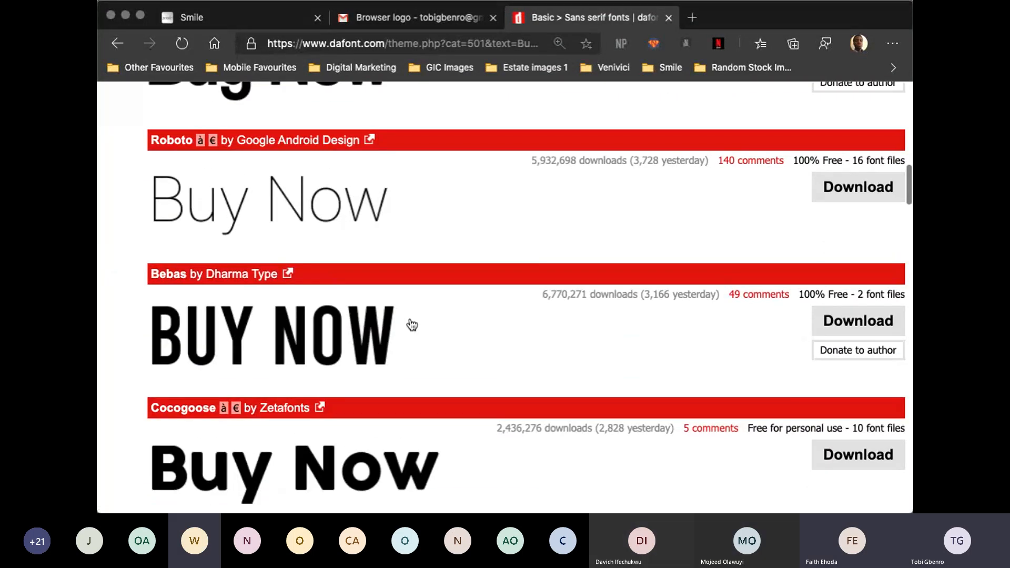
scroll(412, 325, up, 7)
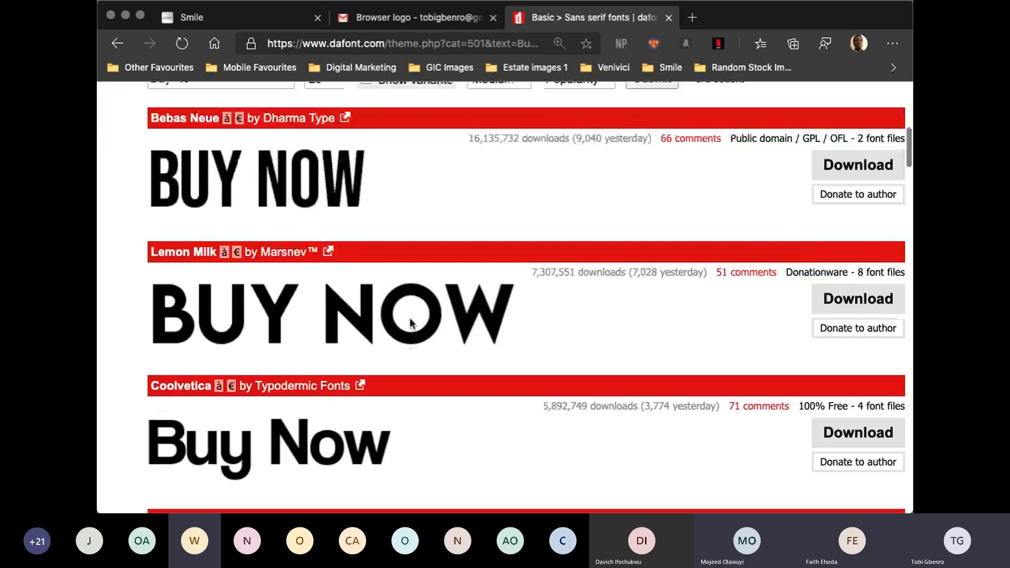
scroll(412, 324, up, 1)
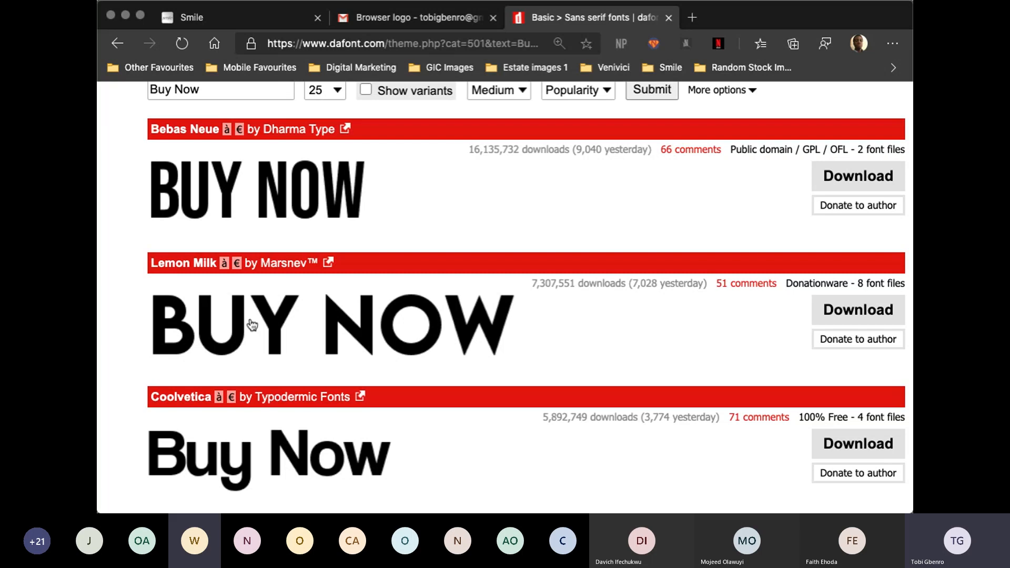
scroll(228, 363, down, 15)
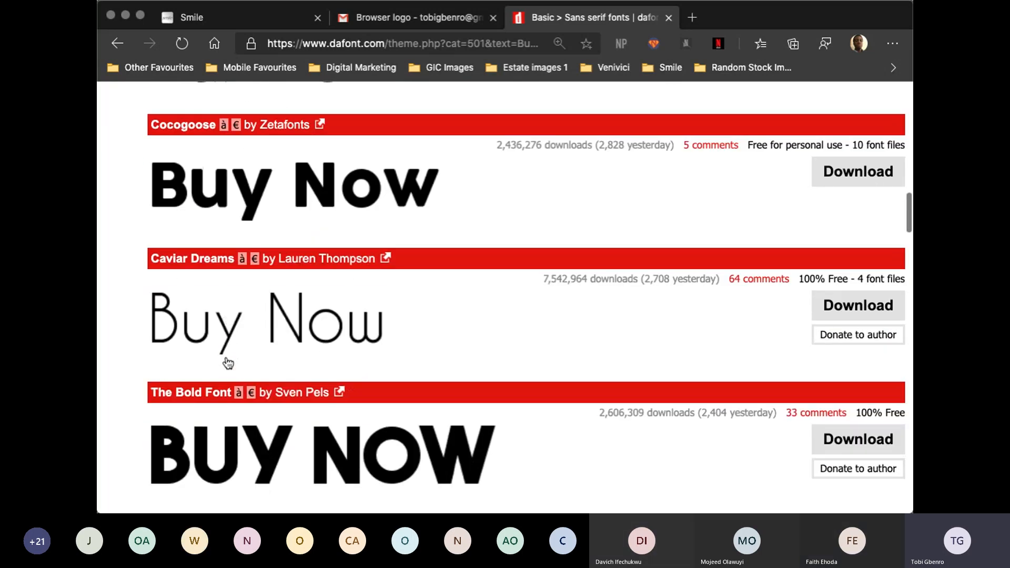
scroll(227, 363, down, 5)
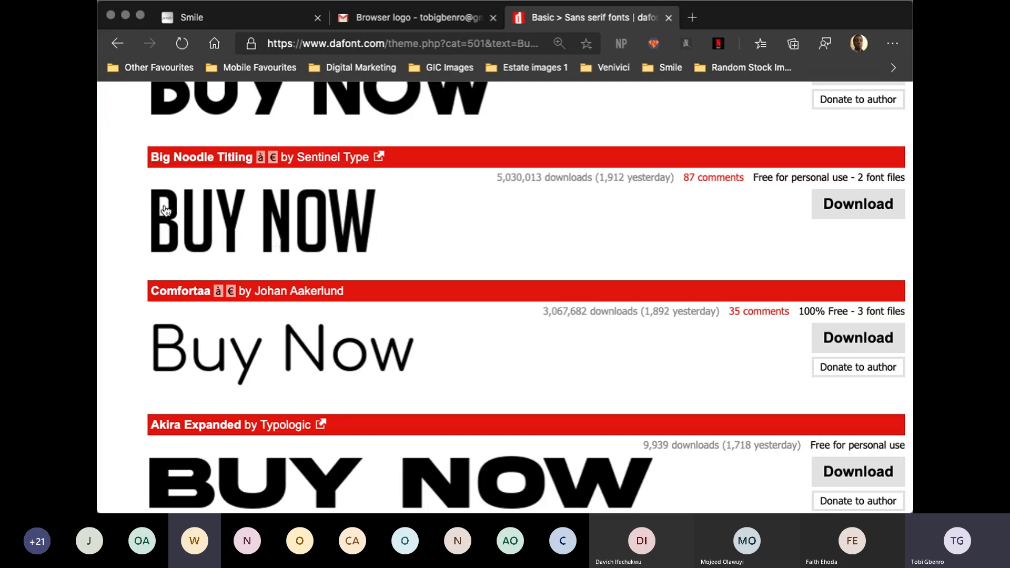
click(842, 207)
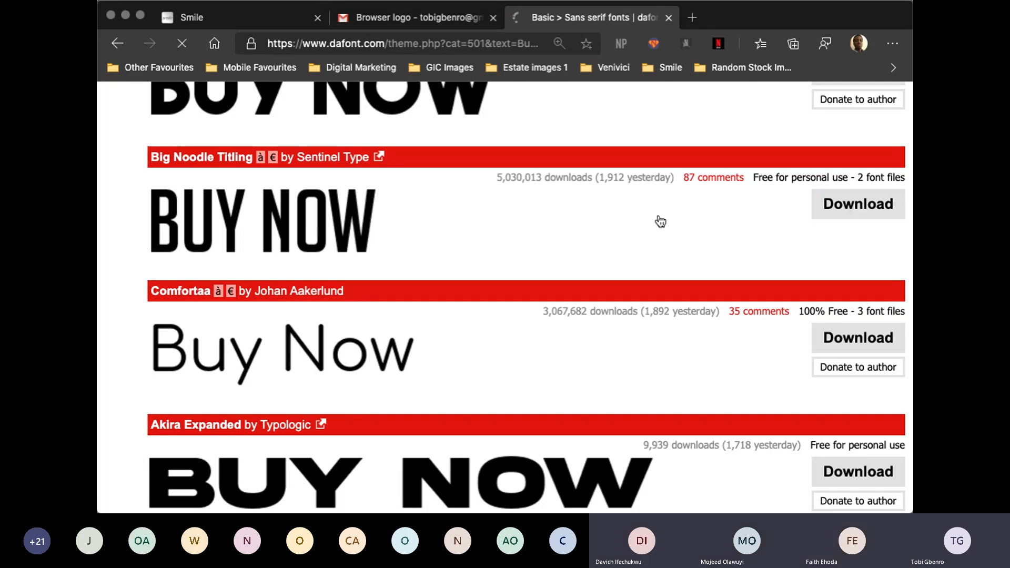
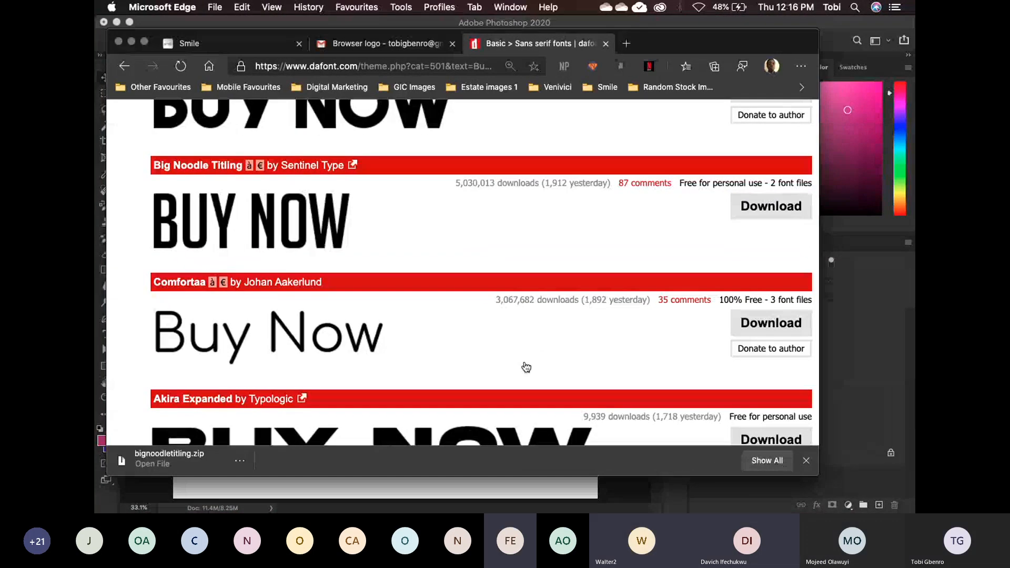
- Switch to the Downloads folder in Finder, extract bignoodletitling.zip and open the extracted bignoodletitling folder
key(ctrl+Up)
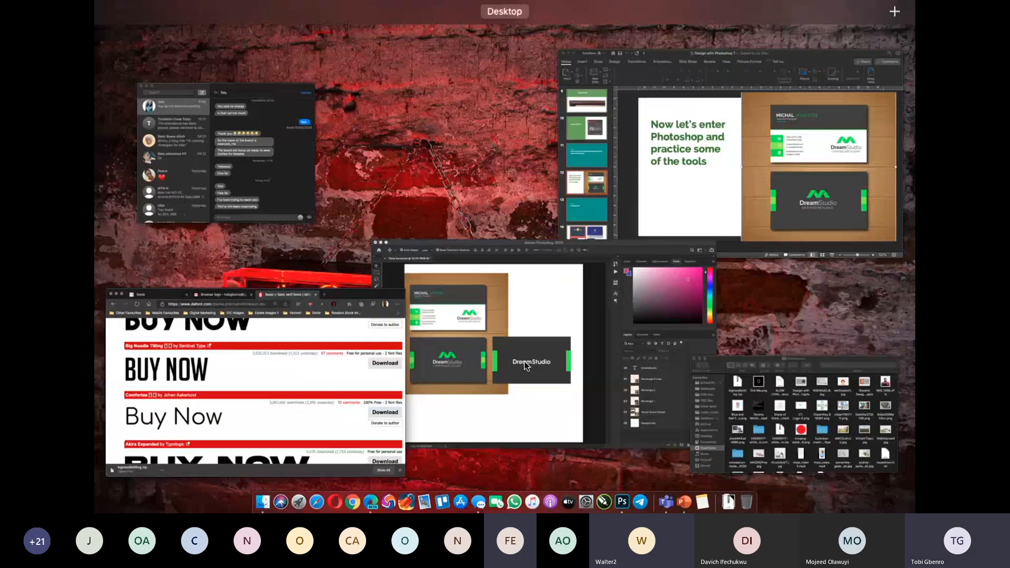
click(833, 377)
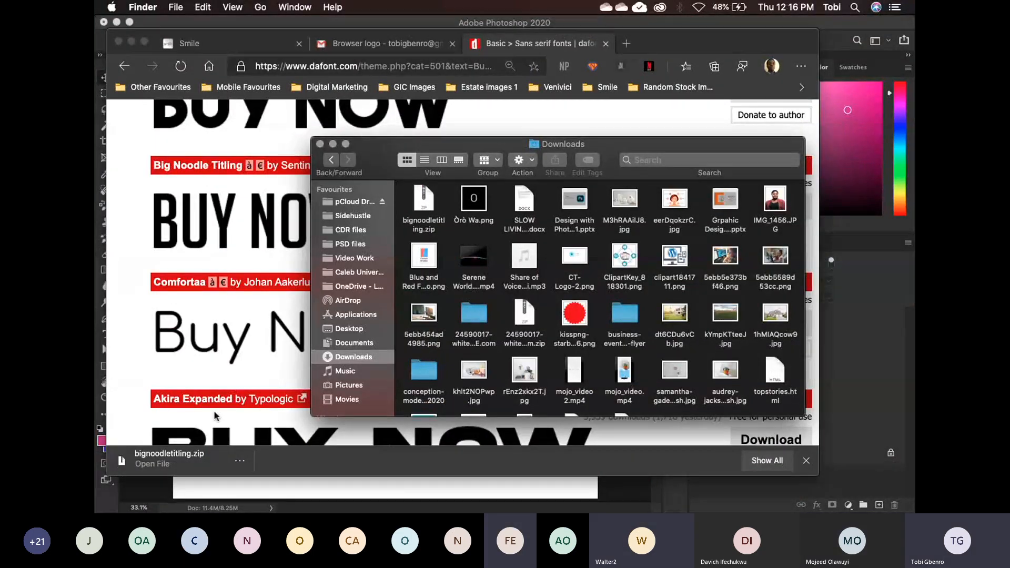
click(425, 198)
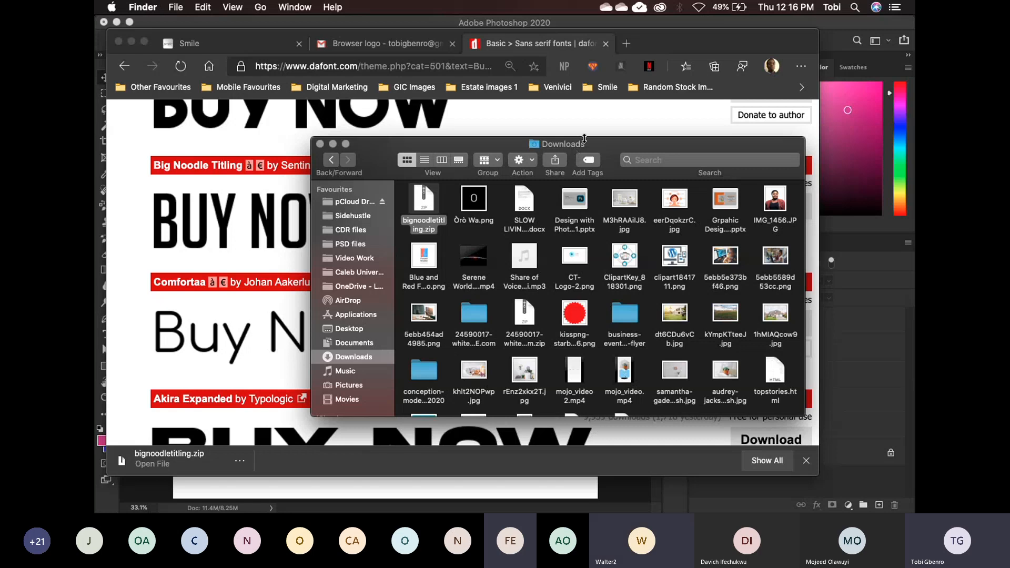
double_click(424, 203)
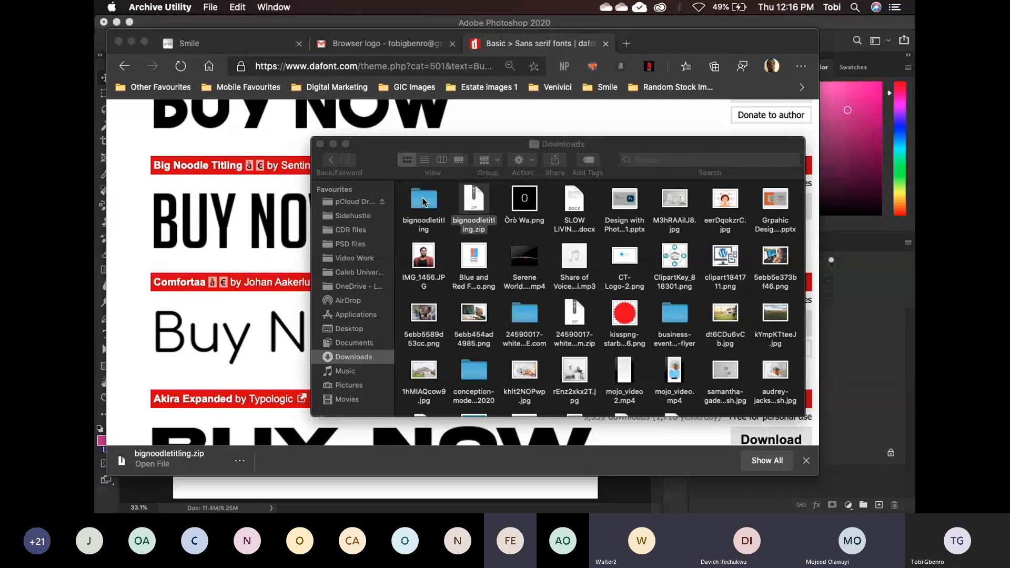
click(421, 201)
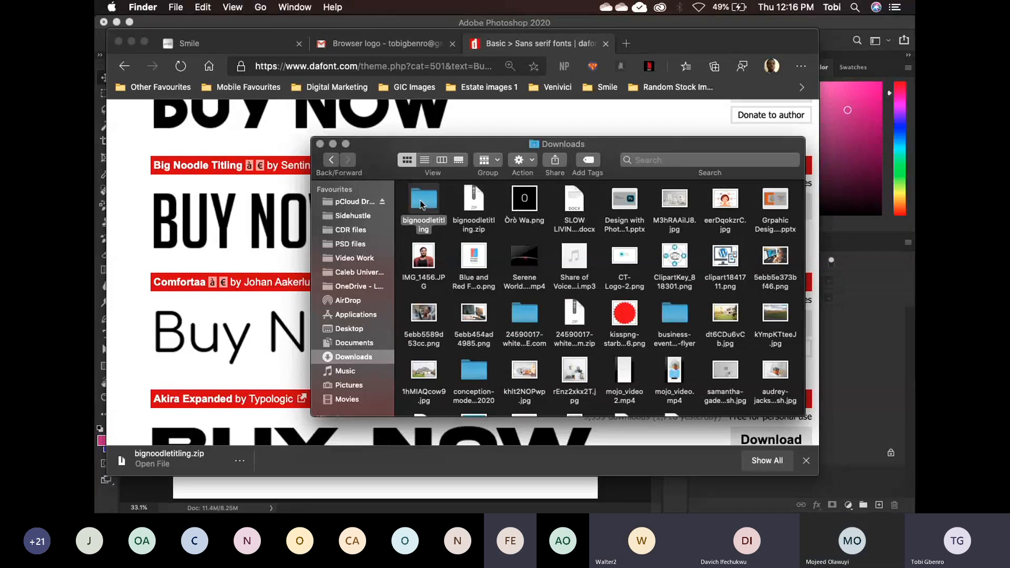
double_click(422, 208)
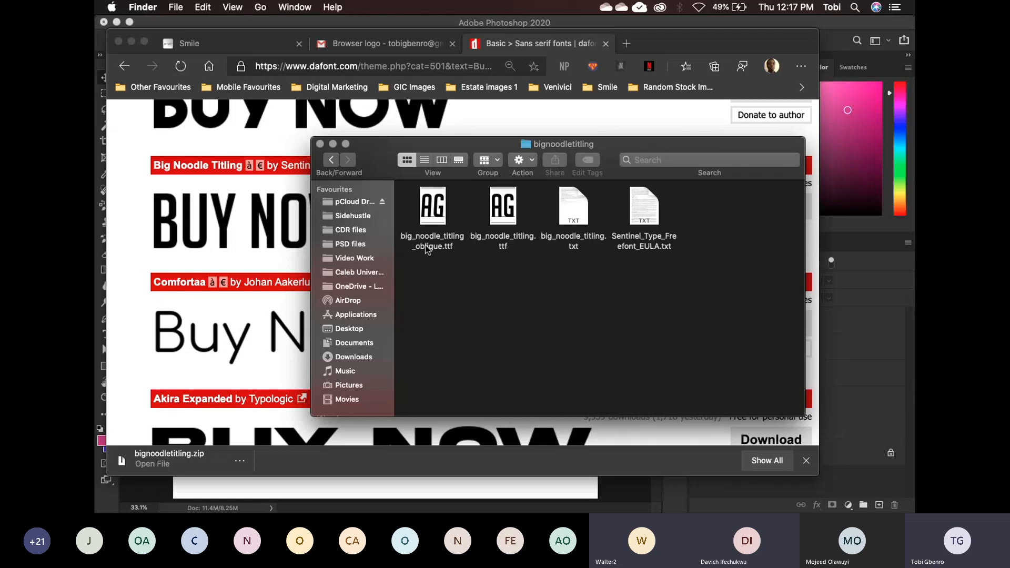
- Open big_noodle_titling_oblique.ttf in Font Book to view its preview and install option, and close the preview without installing
click(426, 213)
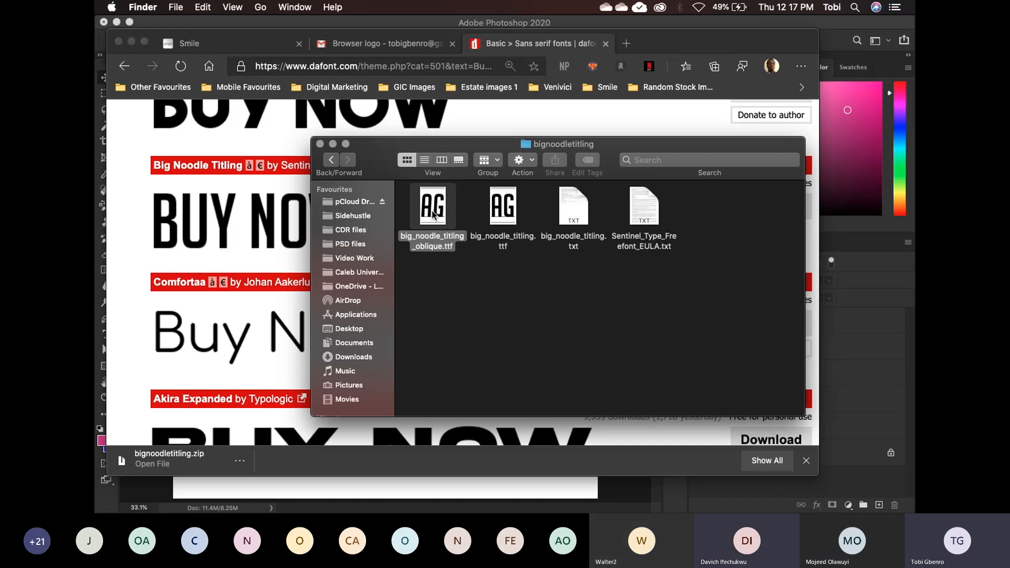
right_click(432, 214)
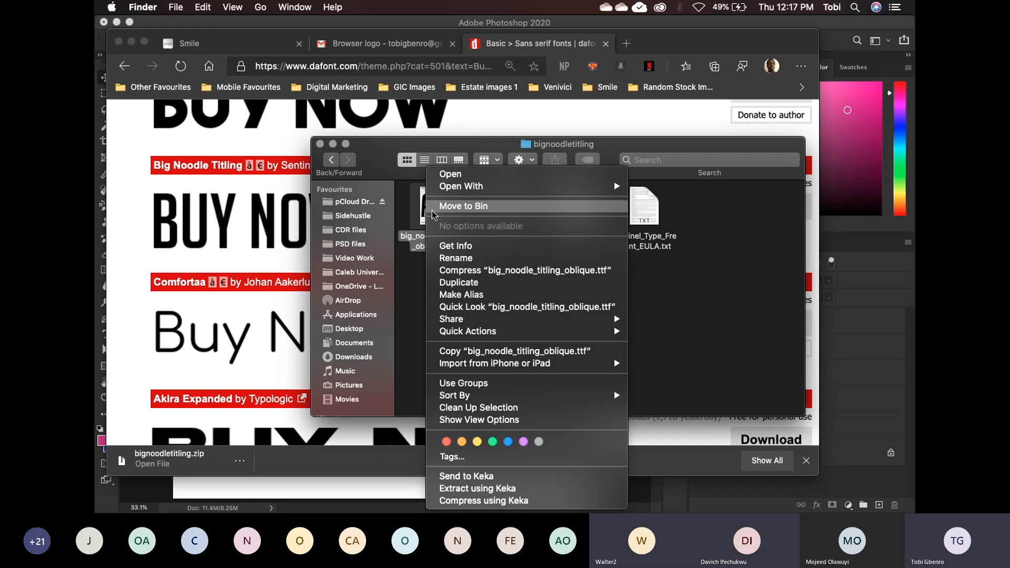
click(452, 176)
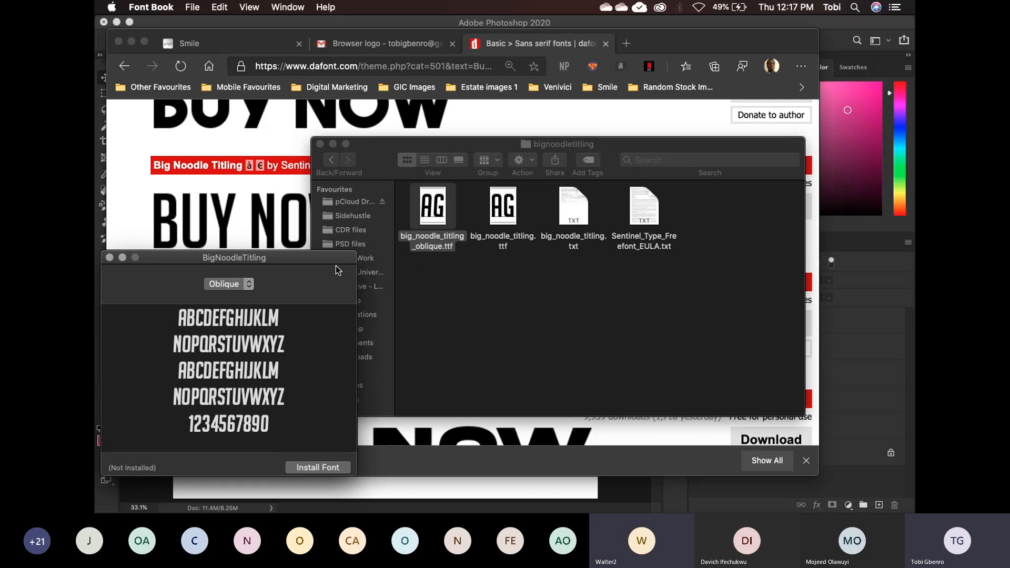
drag(317, 258, 771, 117)
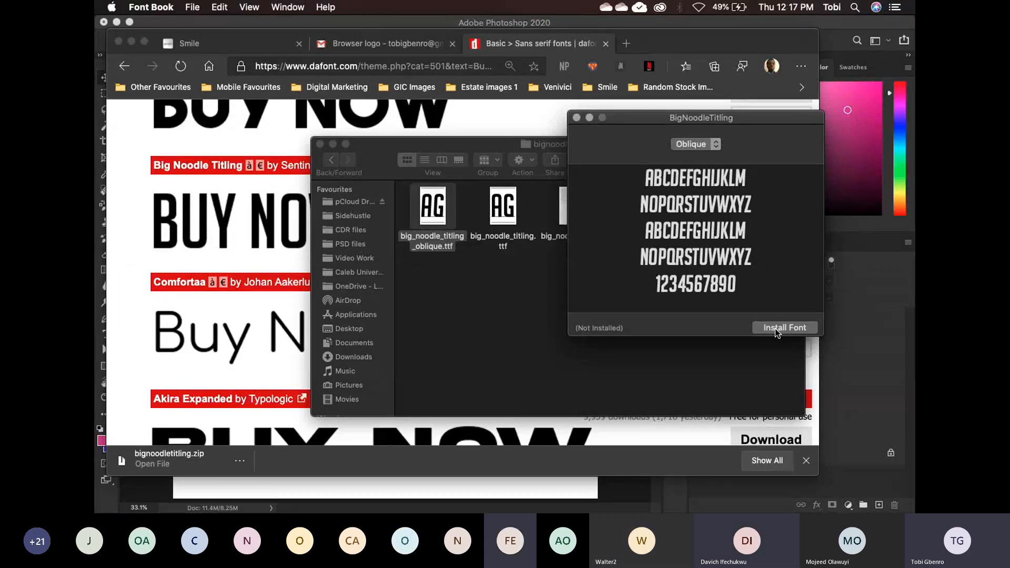
click(578, 118)
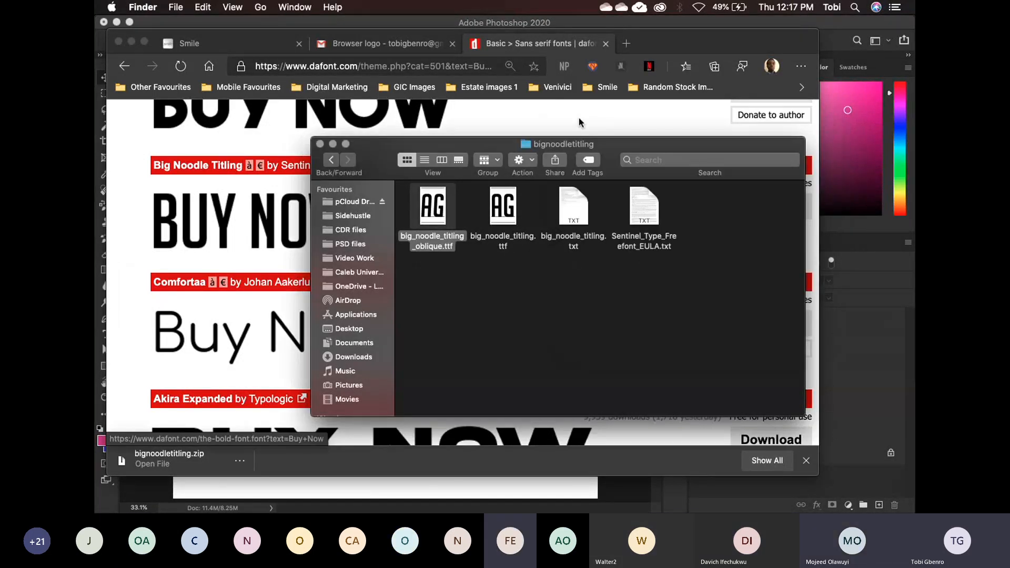
- Switch to Photoshop and browse the available fonts for the DreamStudio text on the dark card, keeping its current font
click(912, 330)
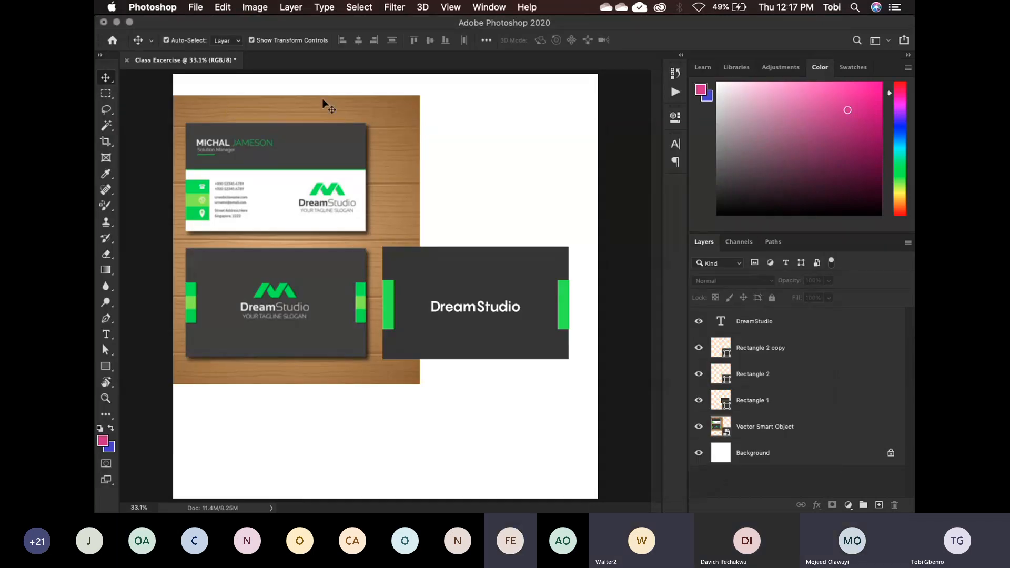
click(484, 310)
click(485, 311)
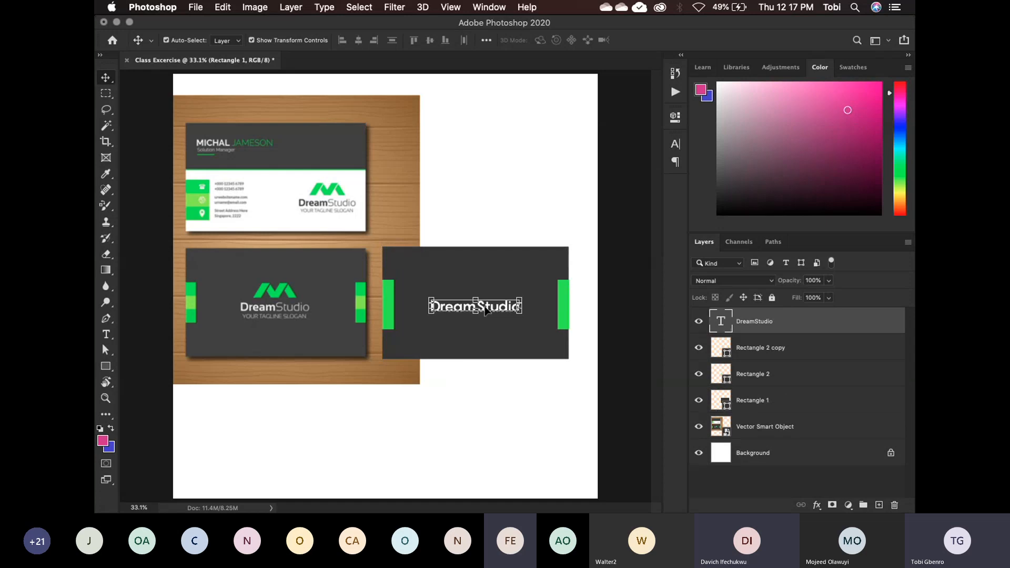
double_click(485, 311)
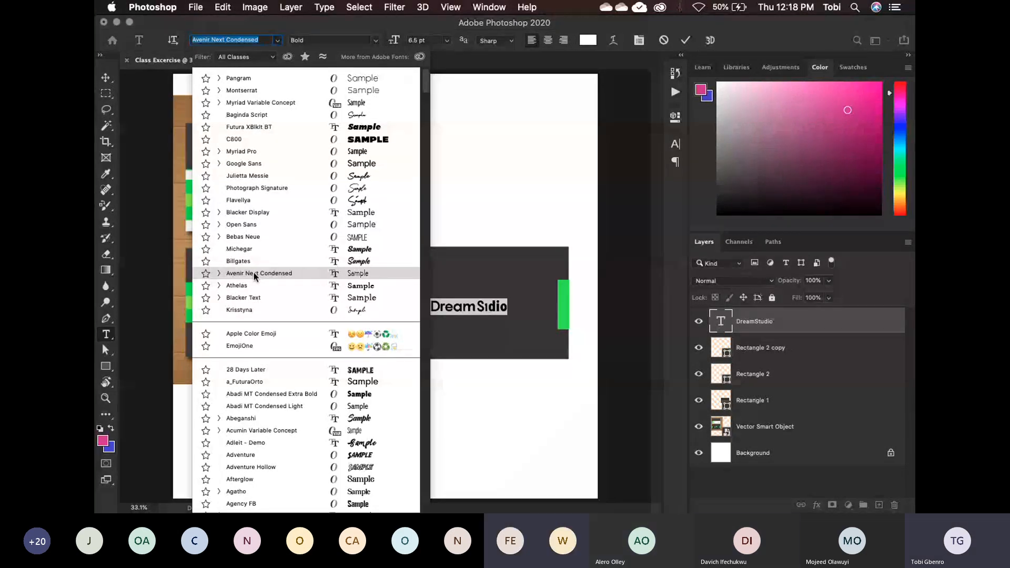
click(156, 265)
key(super+Return)
key(v)
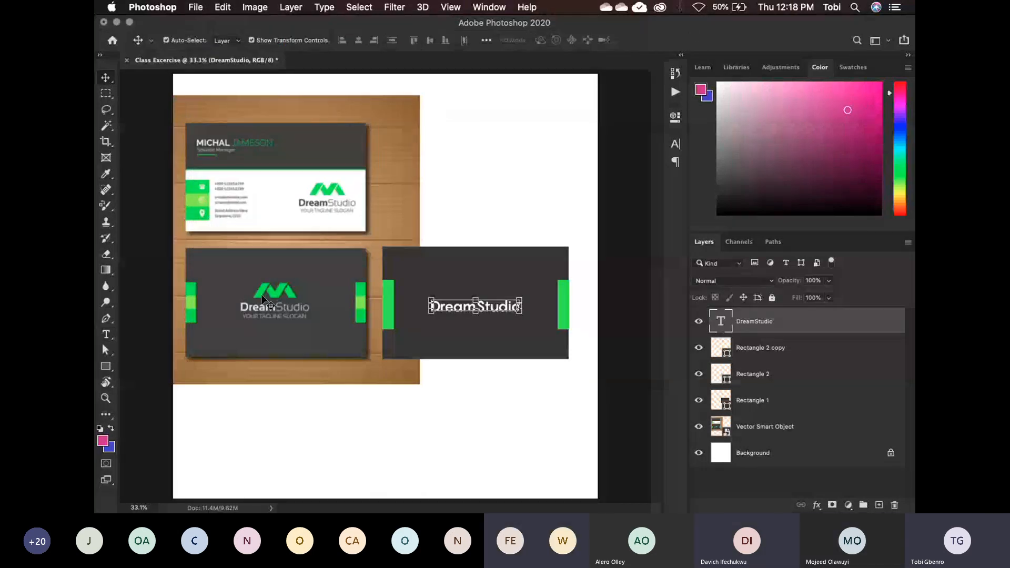
- Go back to the Downloads folder in Finder and bring up the DaFont page in Edge behind it
key(ctrl+Up)
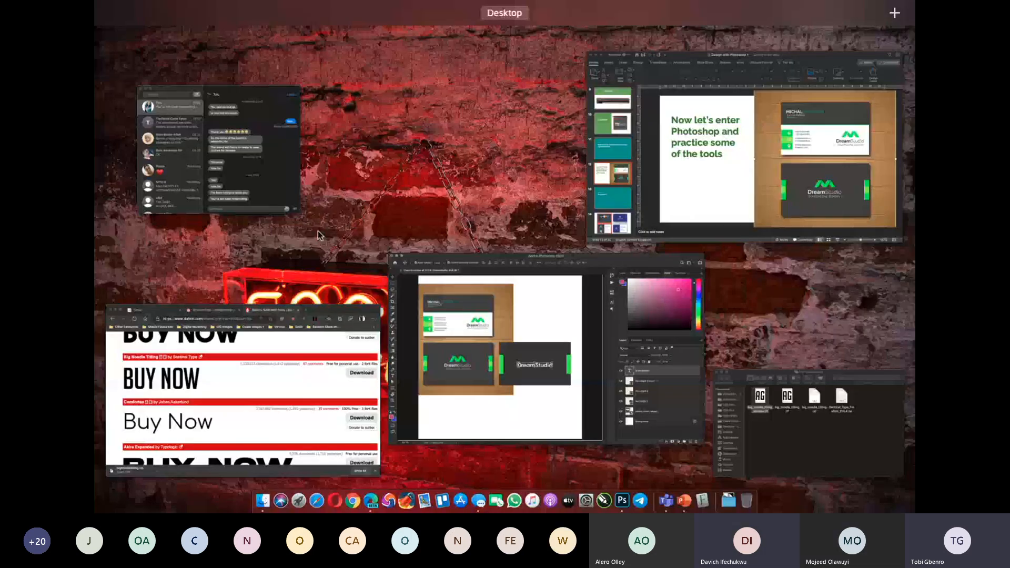
click(811, 421)
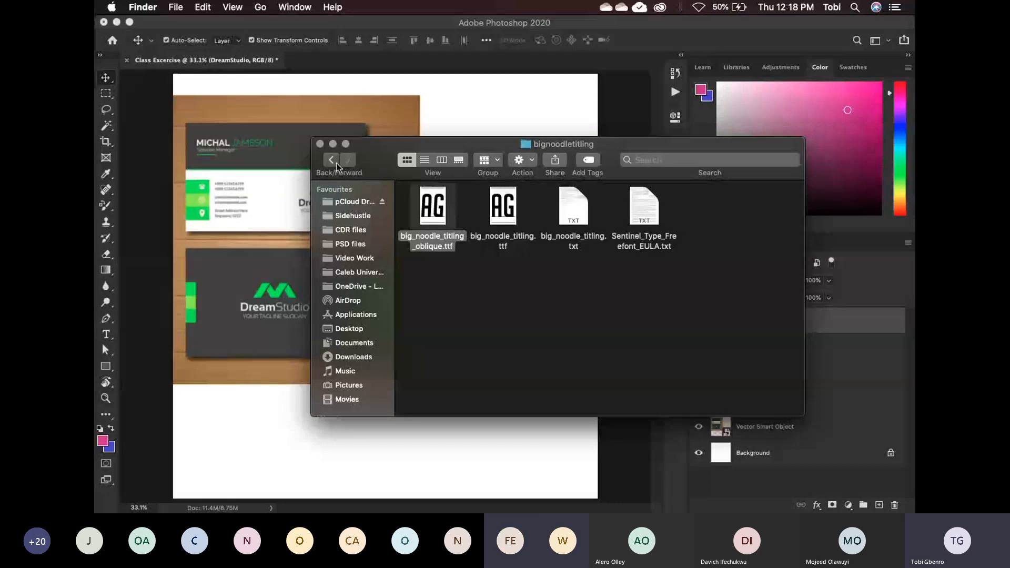
click(332, 160)
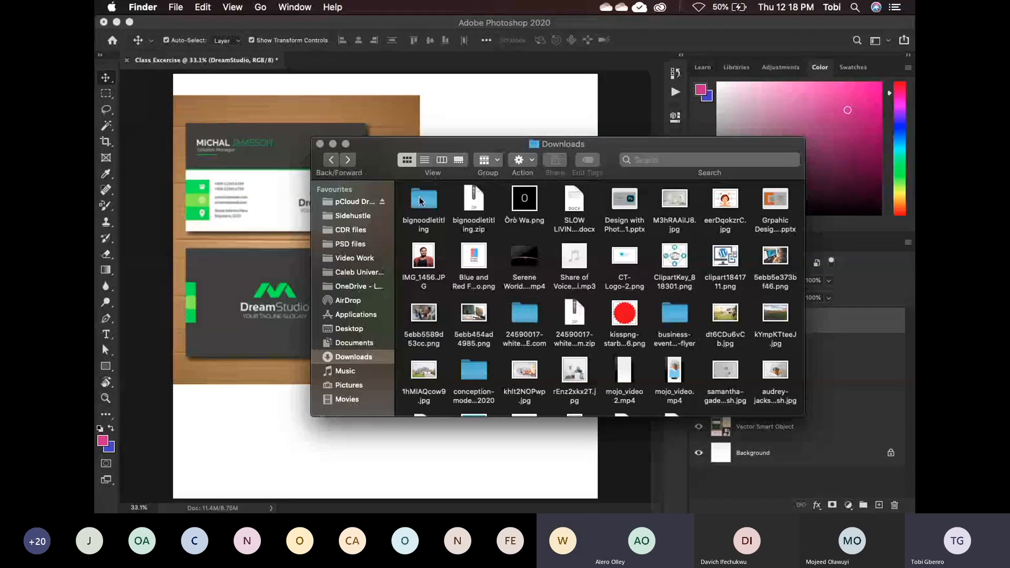
key(ctrl+Up)
click(722, 291)
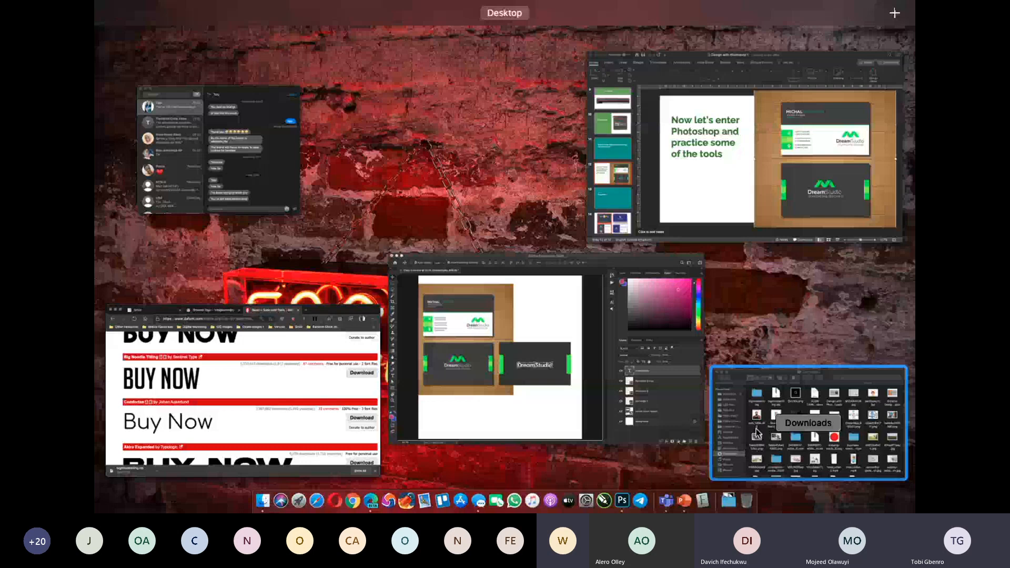
click(784, 419)
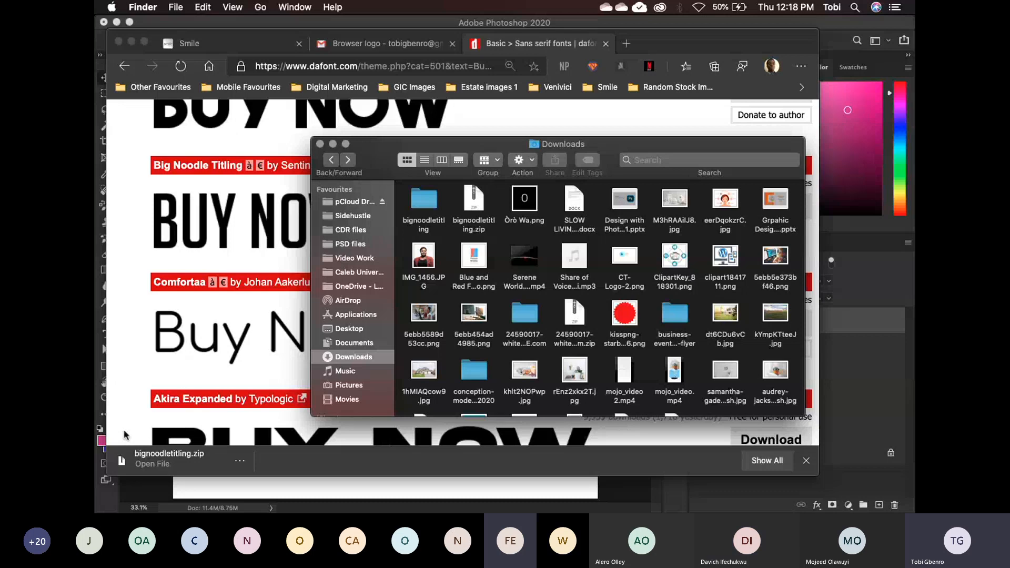
- Preview the oblique font file from the bignoodletitling folder in Font Book again, close it uninstalled and return to Photoshop
double_click(424, 200)
right_click(432, 208)
click(480, 162)
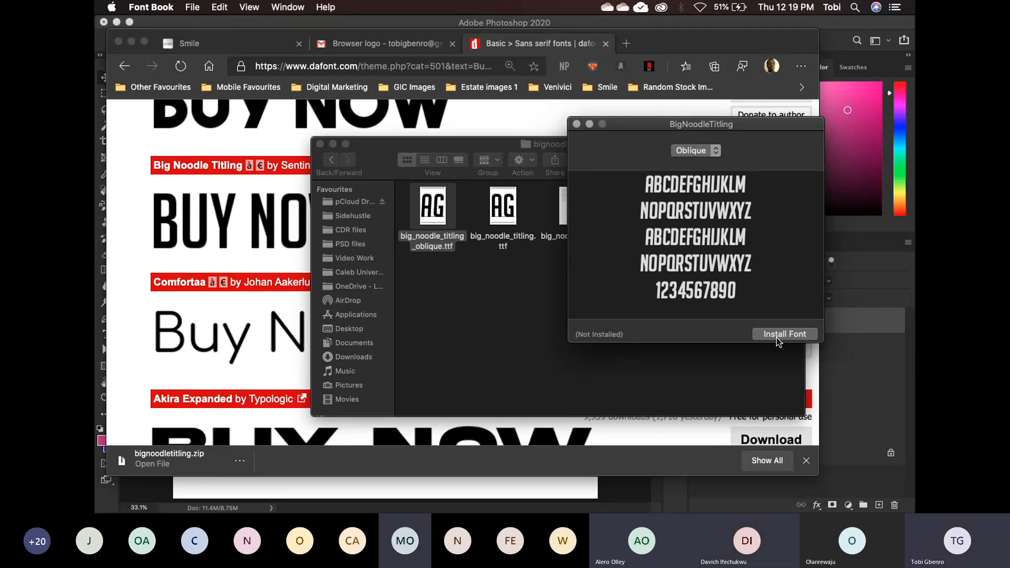
click(577, 124)
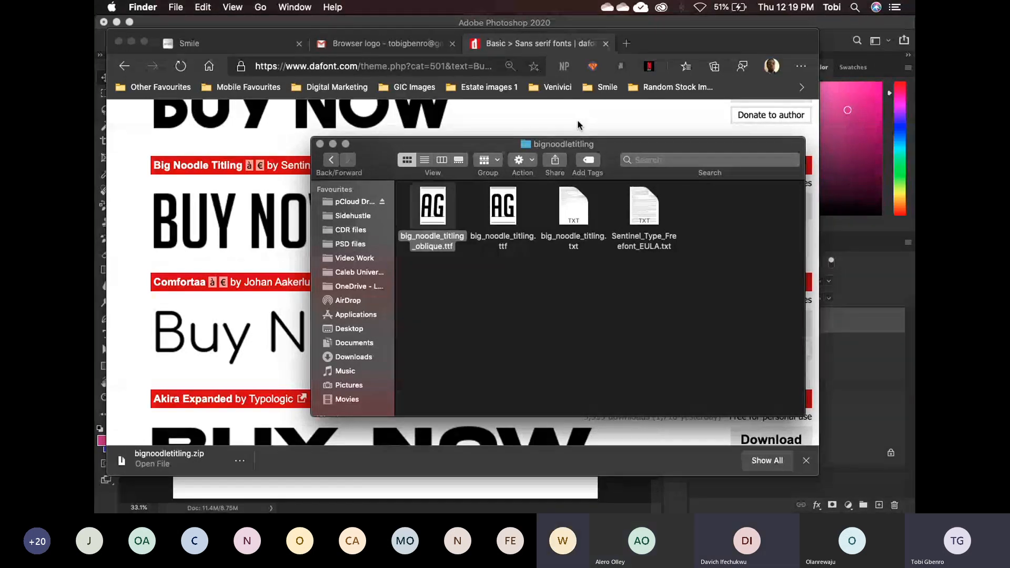
click(838, 38)
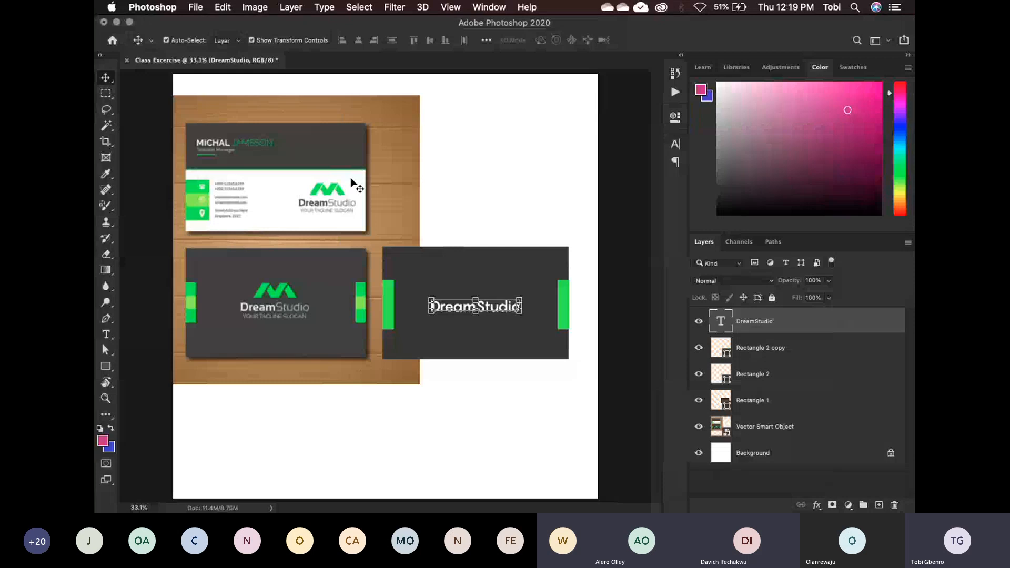